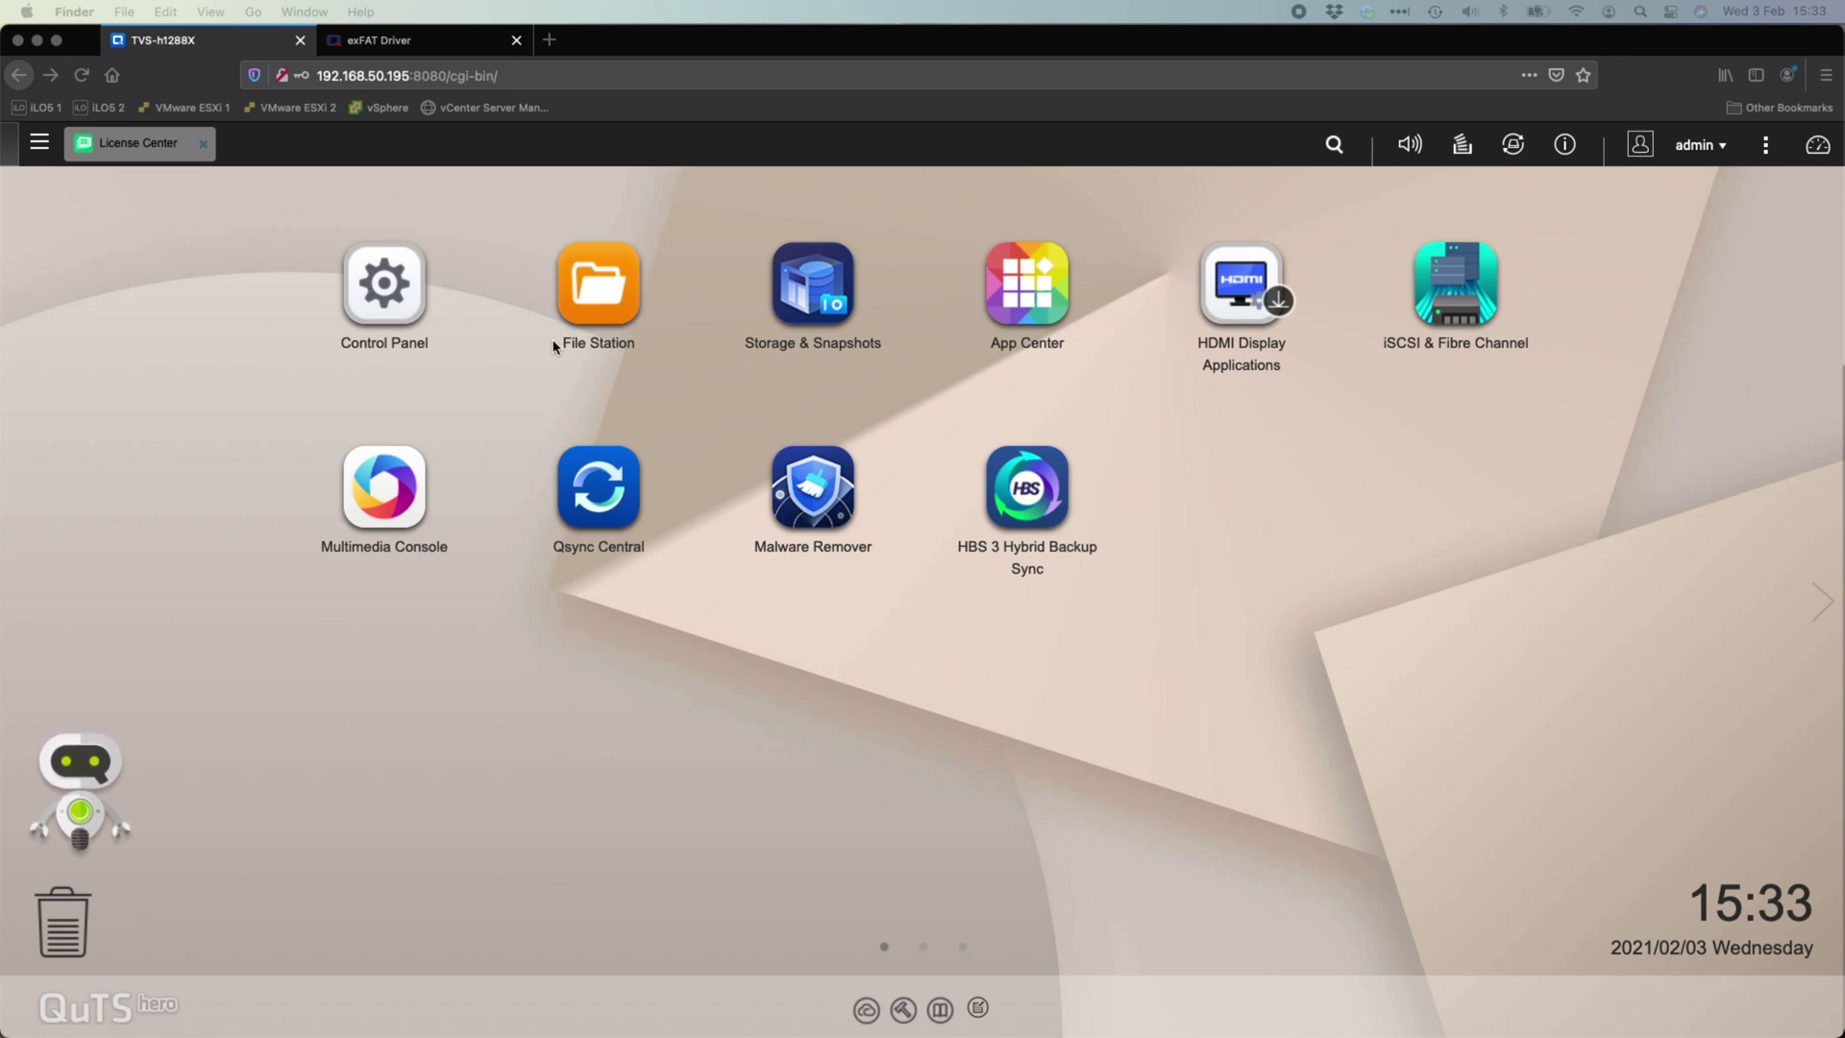
- Bring the NAS browser window forward and open License Center's My Licenses list, including exFAT Driver
left_click(137, 161)
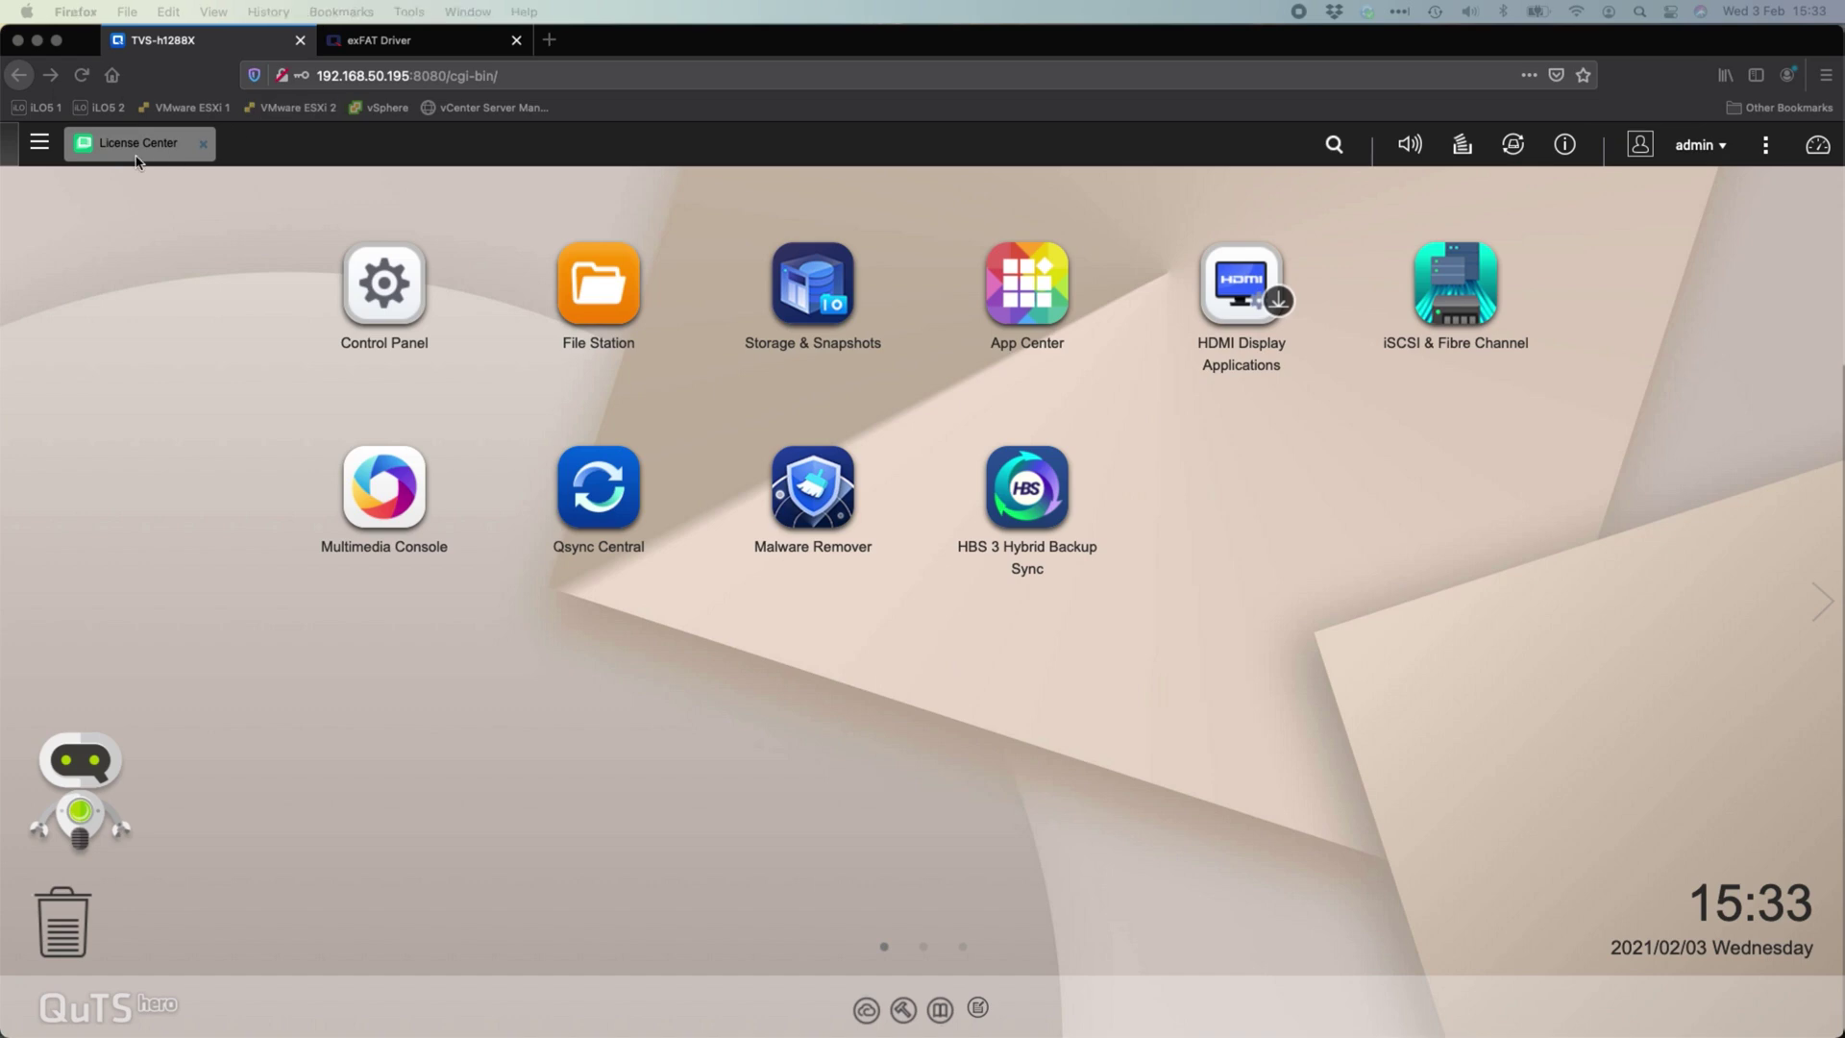
left_click(138, 154)
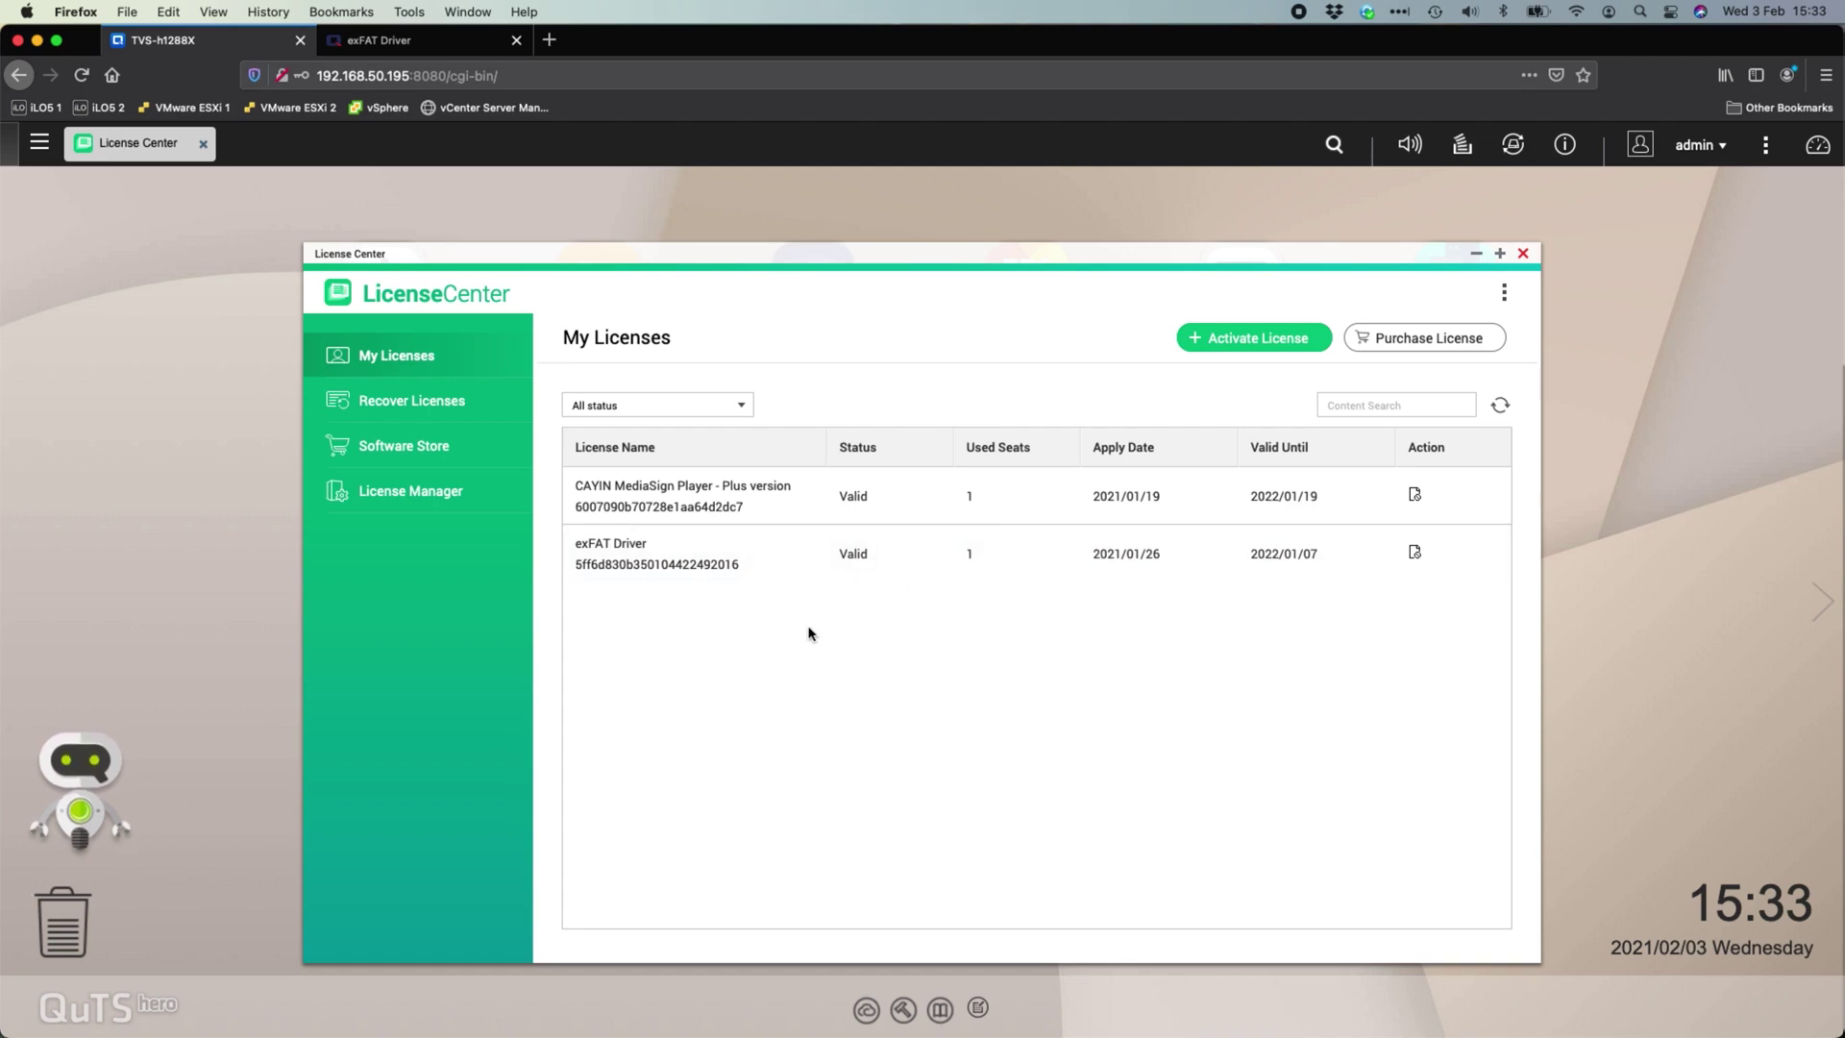
- Check the exFAT Driver's USD $3.99 store price, then return to the TVS-h1288X NAS tab
left_click(471, 43)
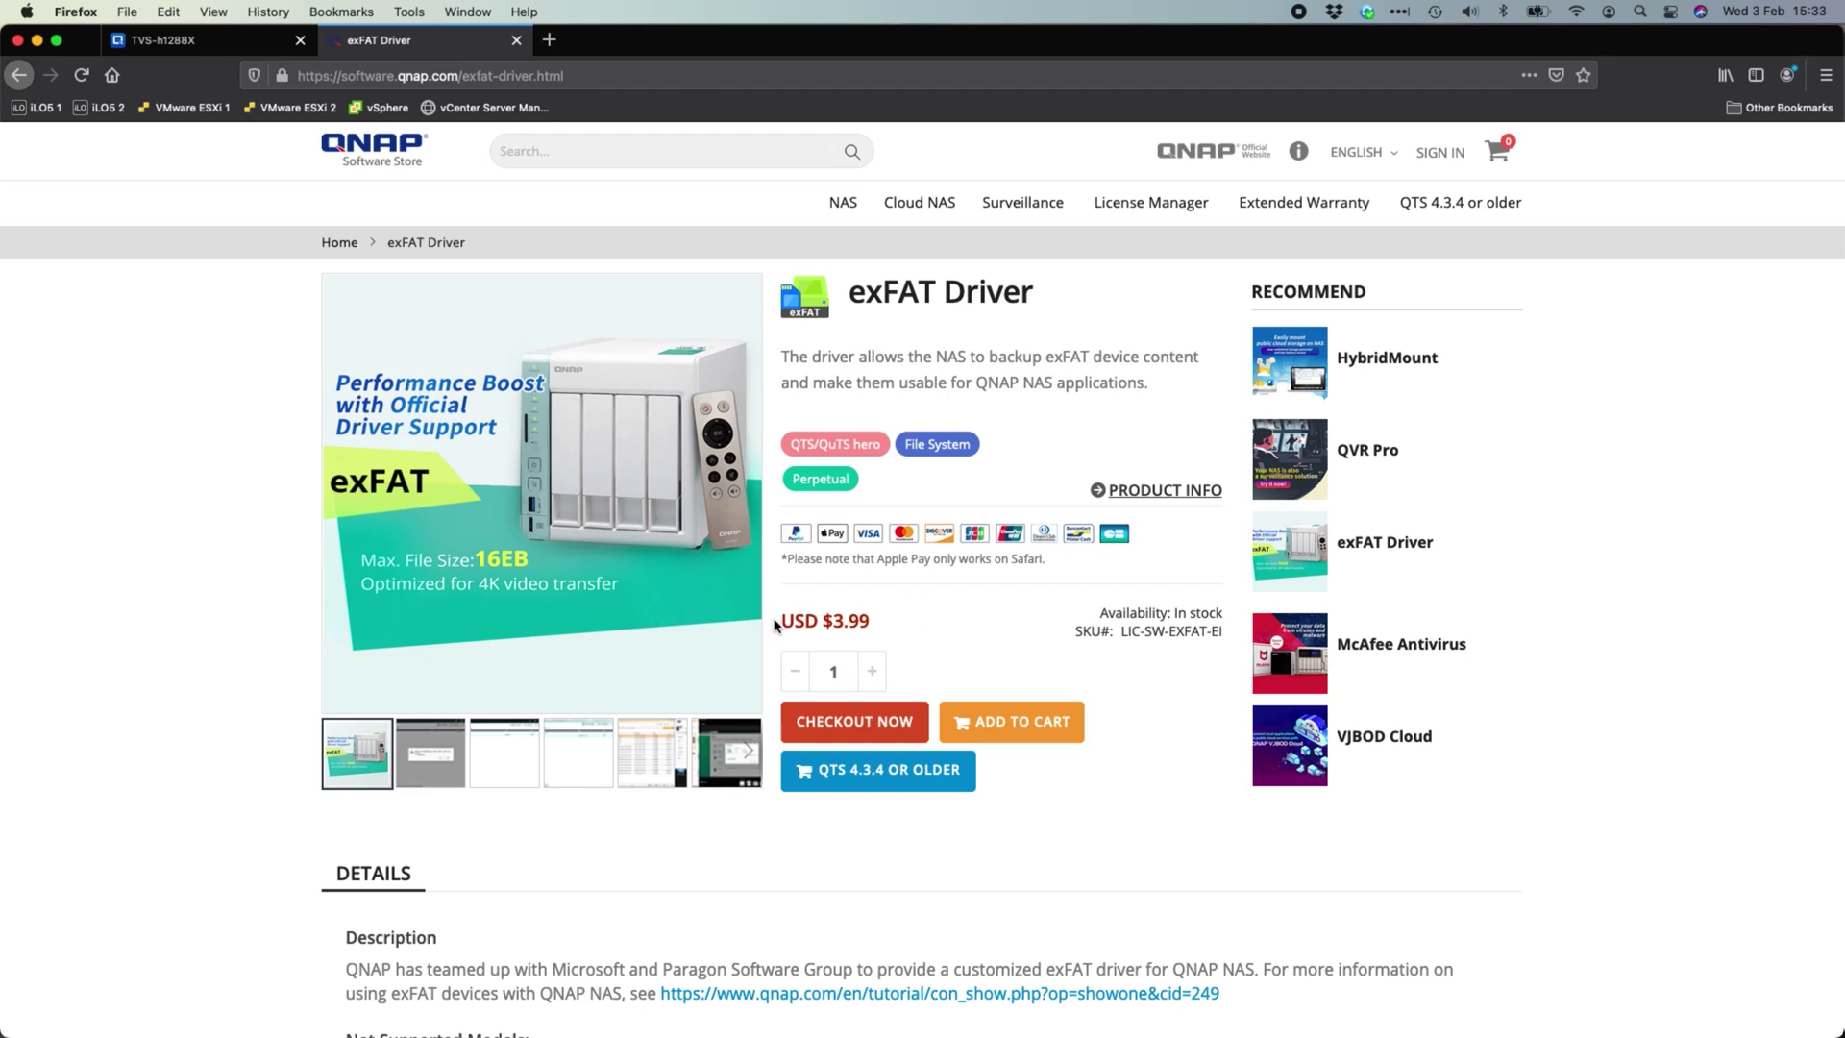
left_click_drag(780, 621, 875, 622)
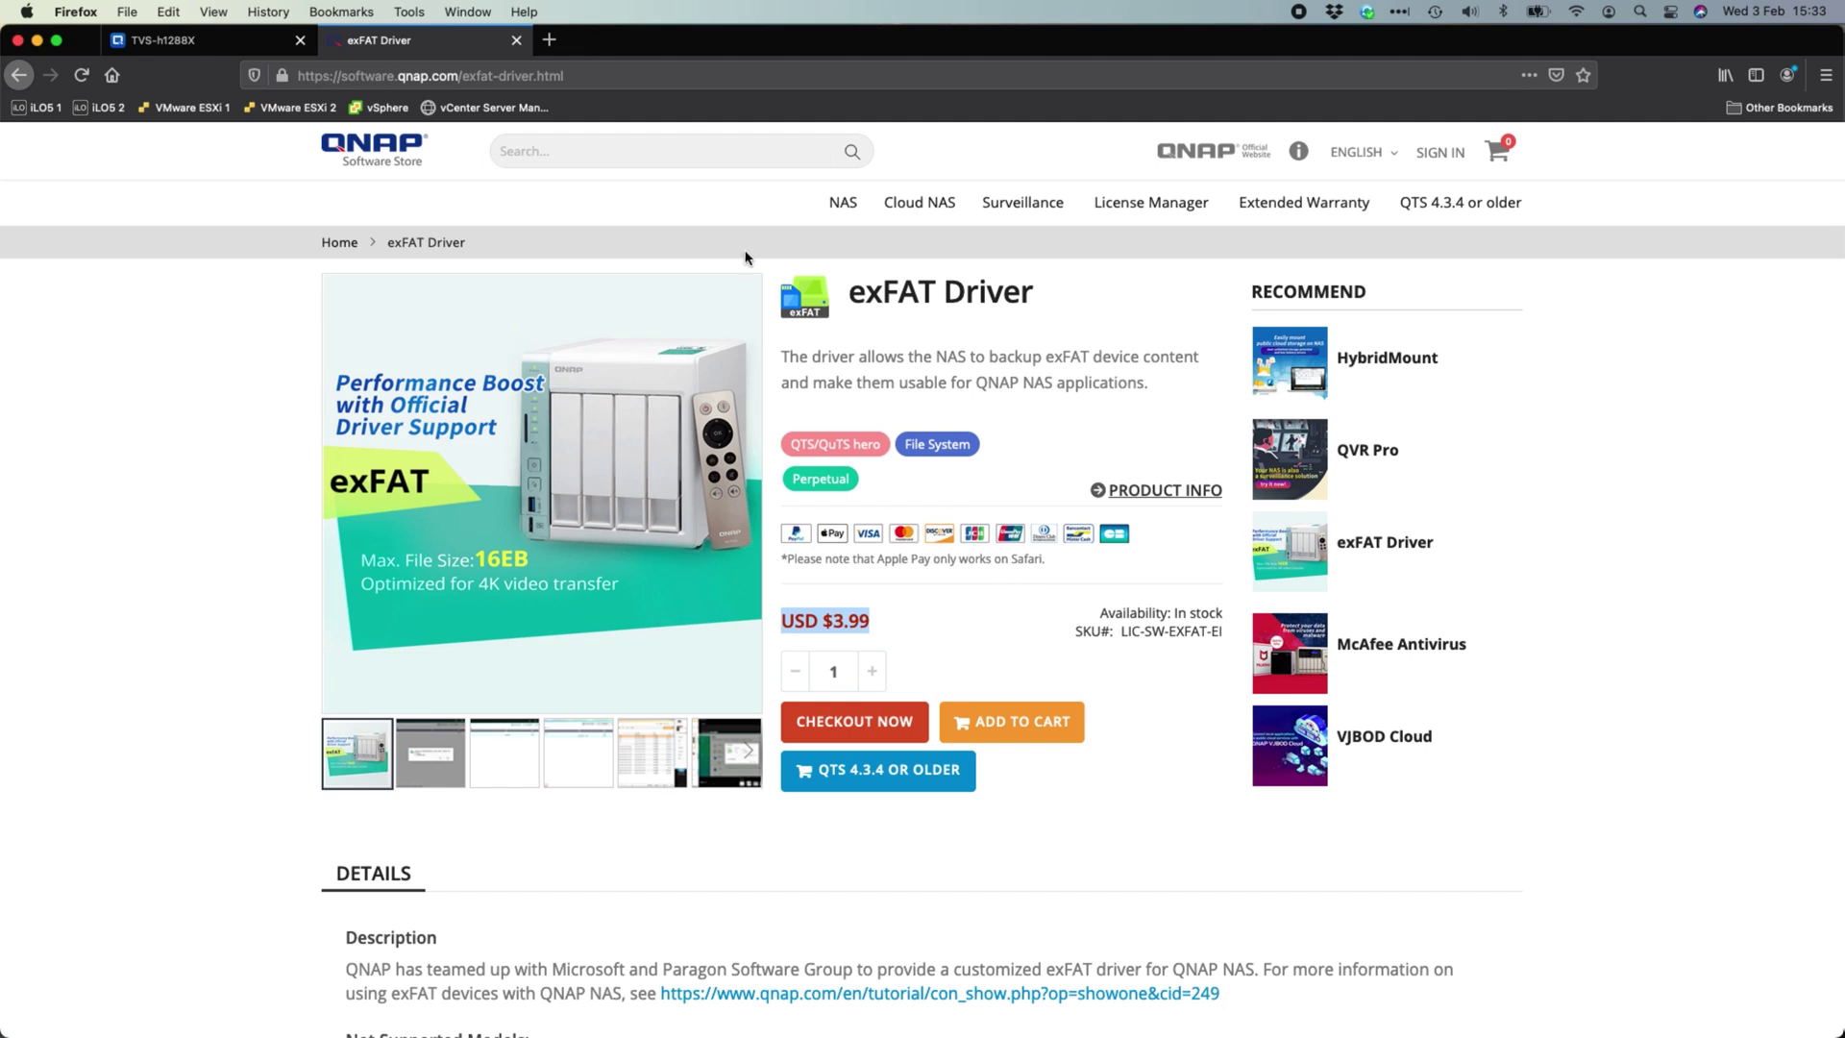
left_click(216, 40)
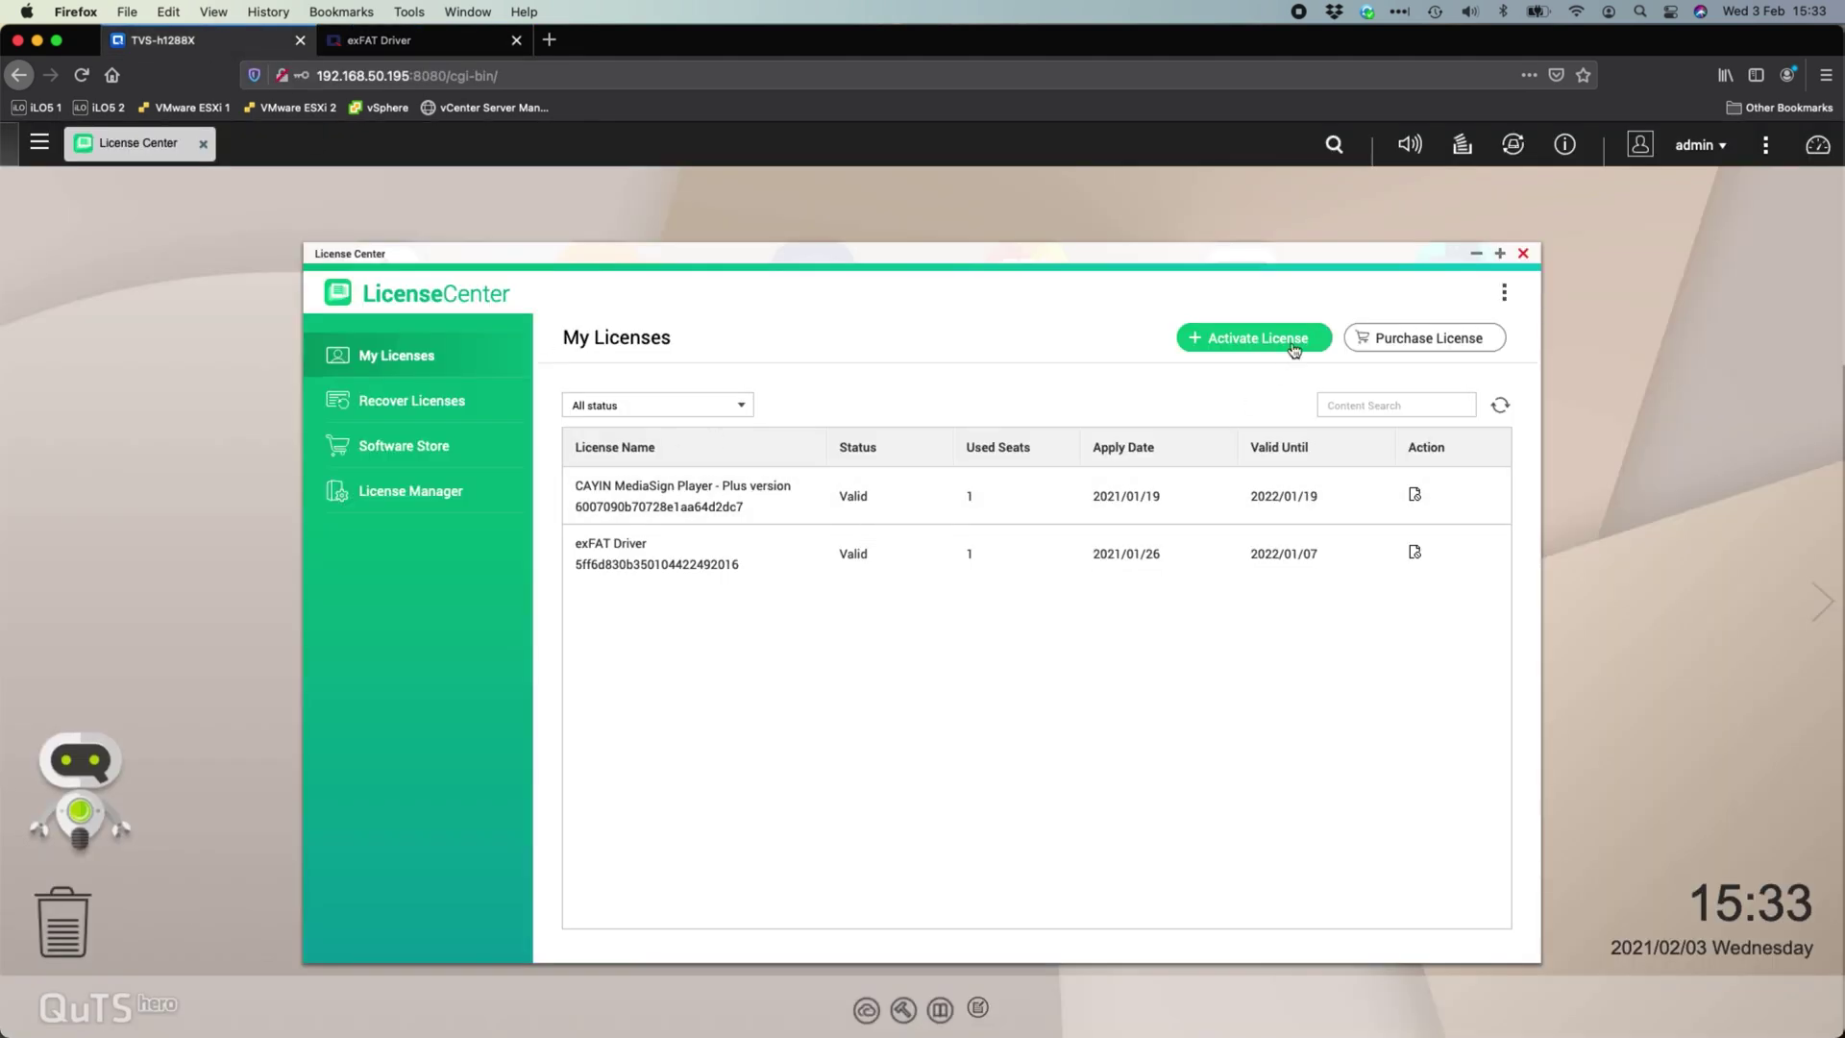
- Close the License Center window
left_click(1523, 253)
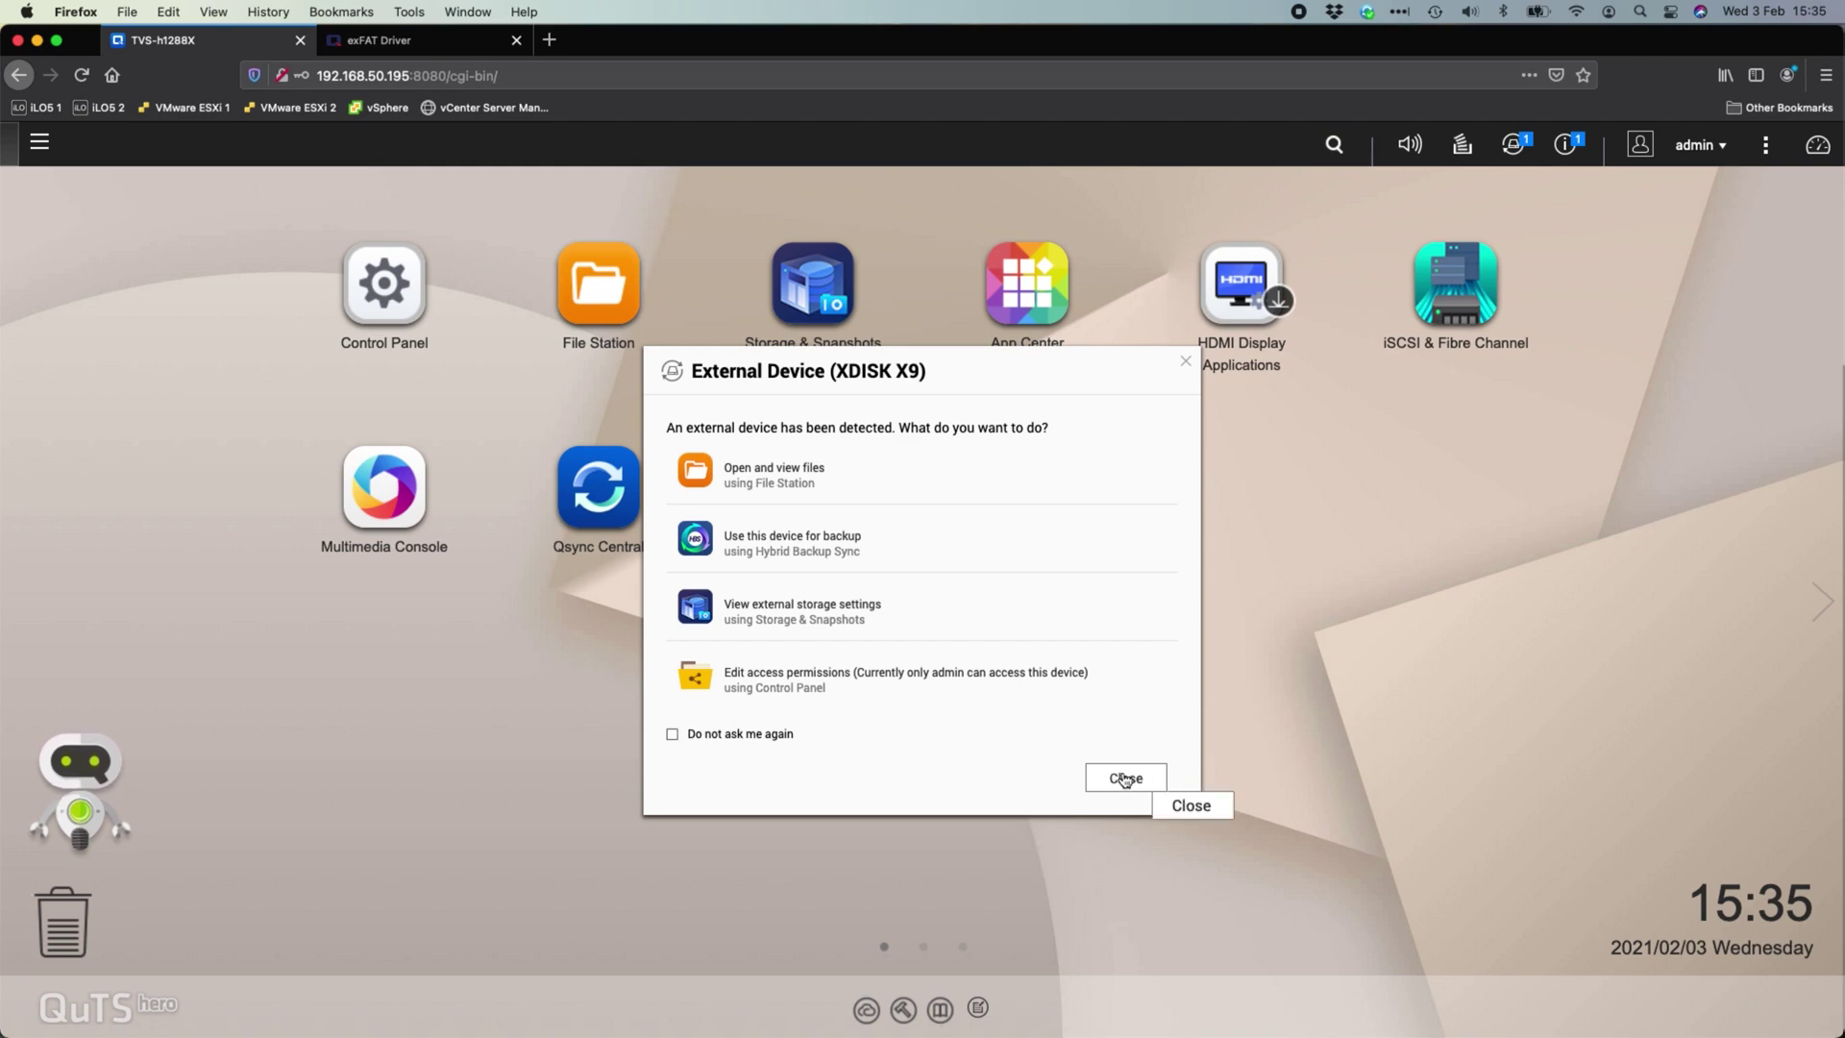
- In maximized Storage & Snapshots, select the Seagate10TB partition and choose Actions > Format
left_click(871, 603)
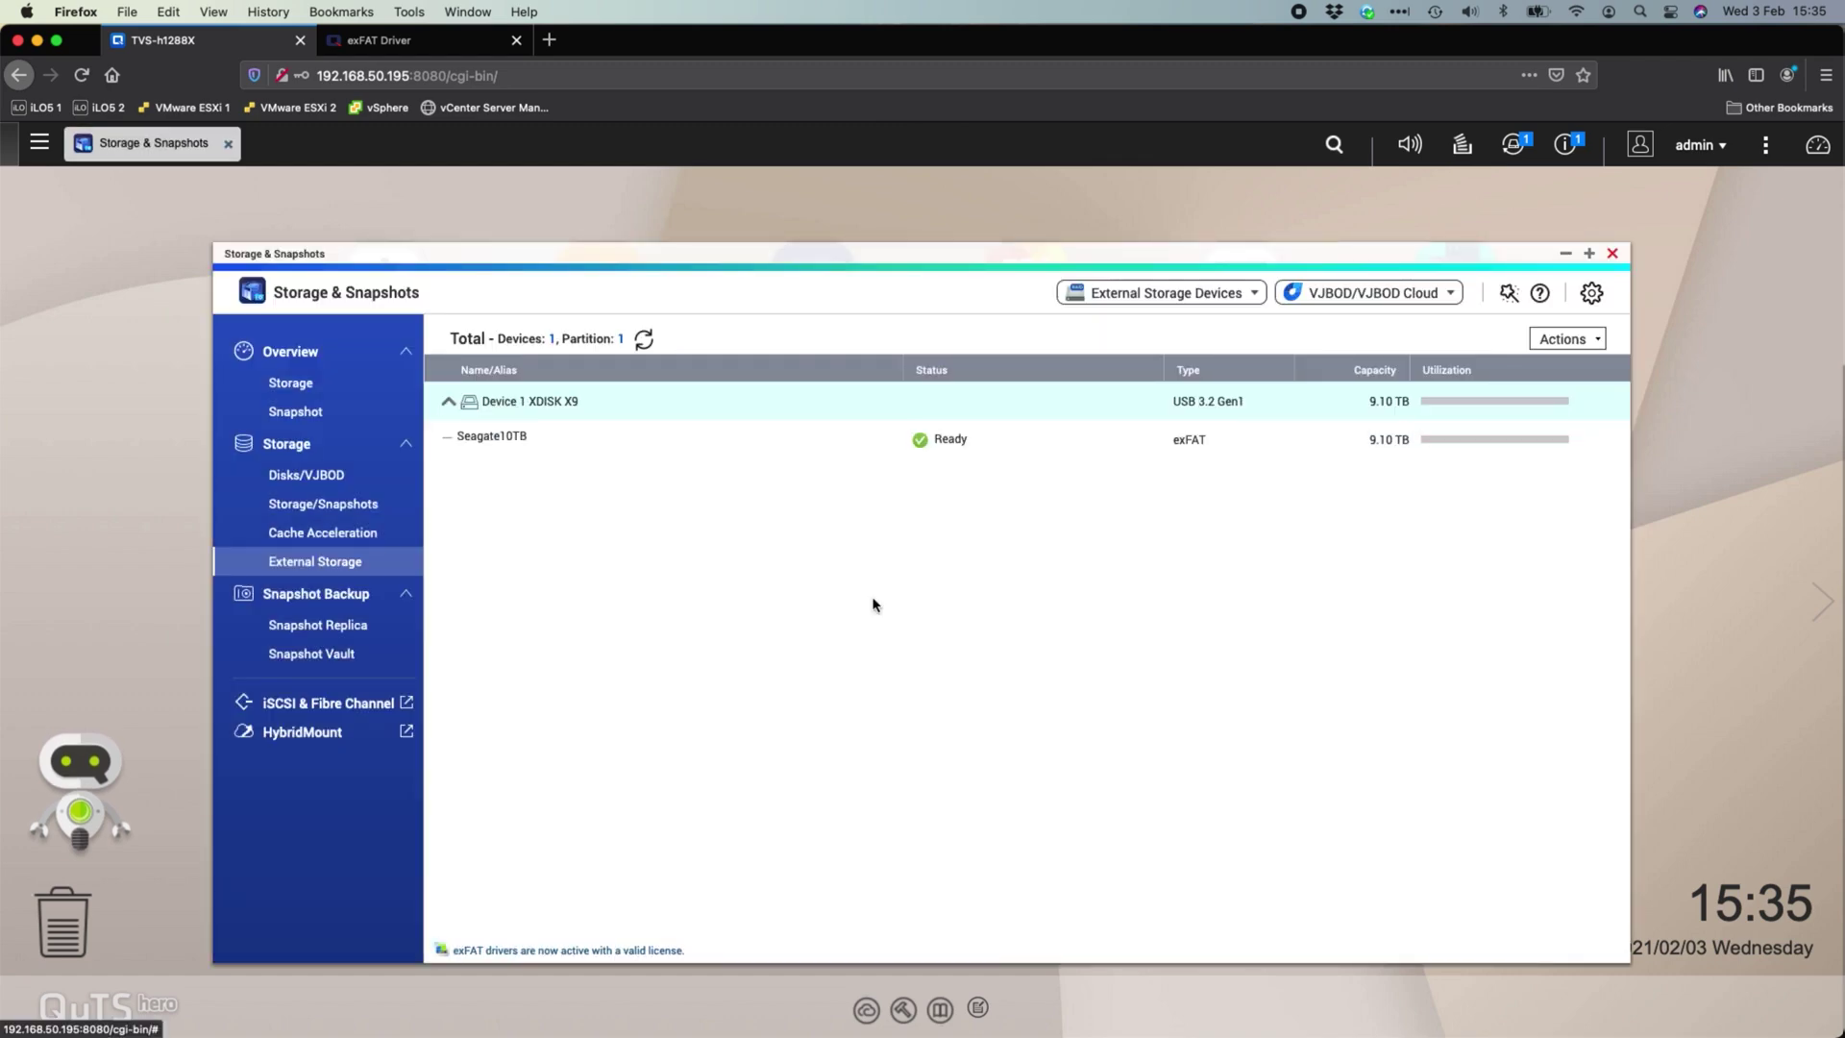
double_click(681, 261)
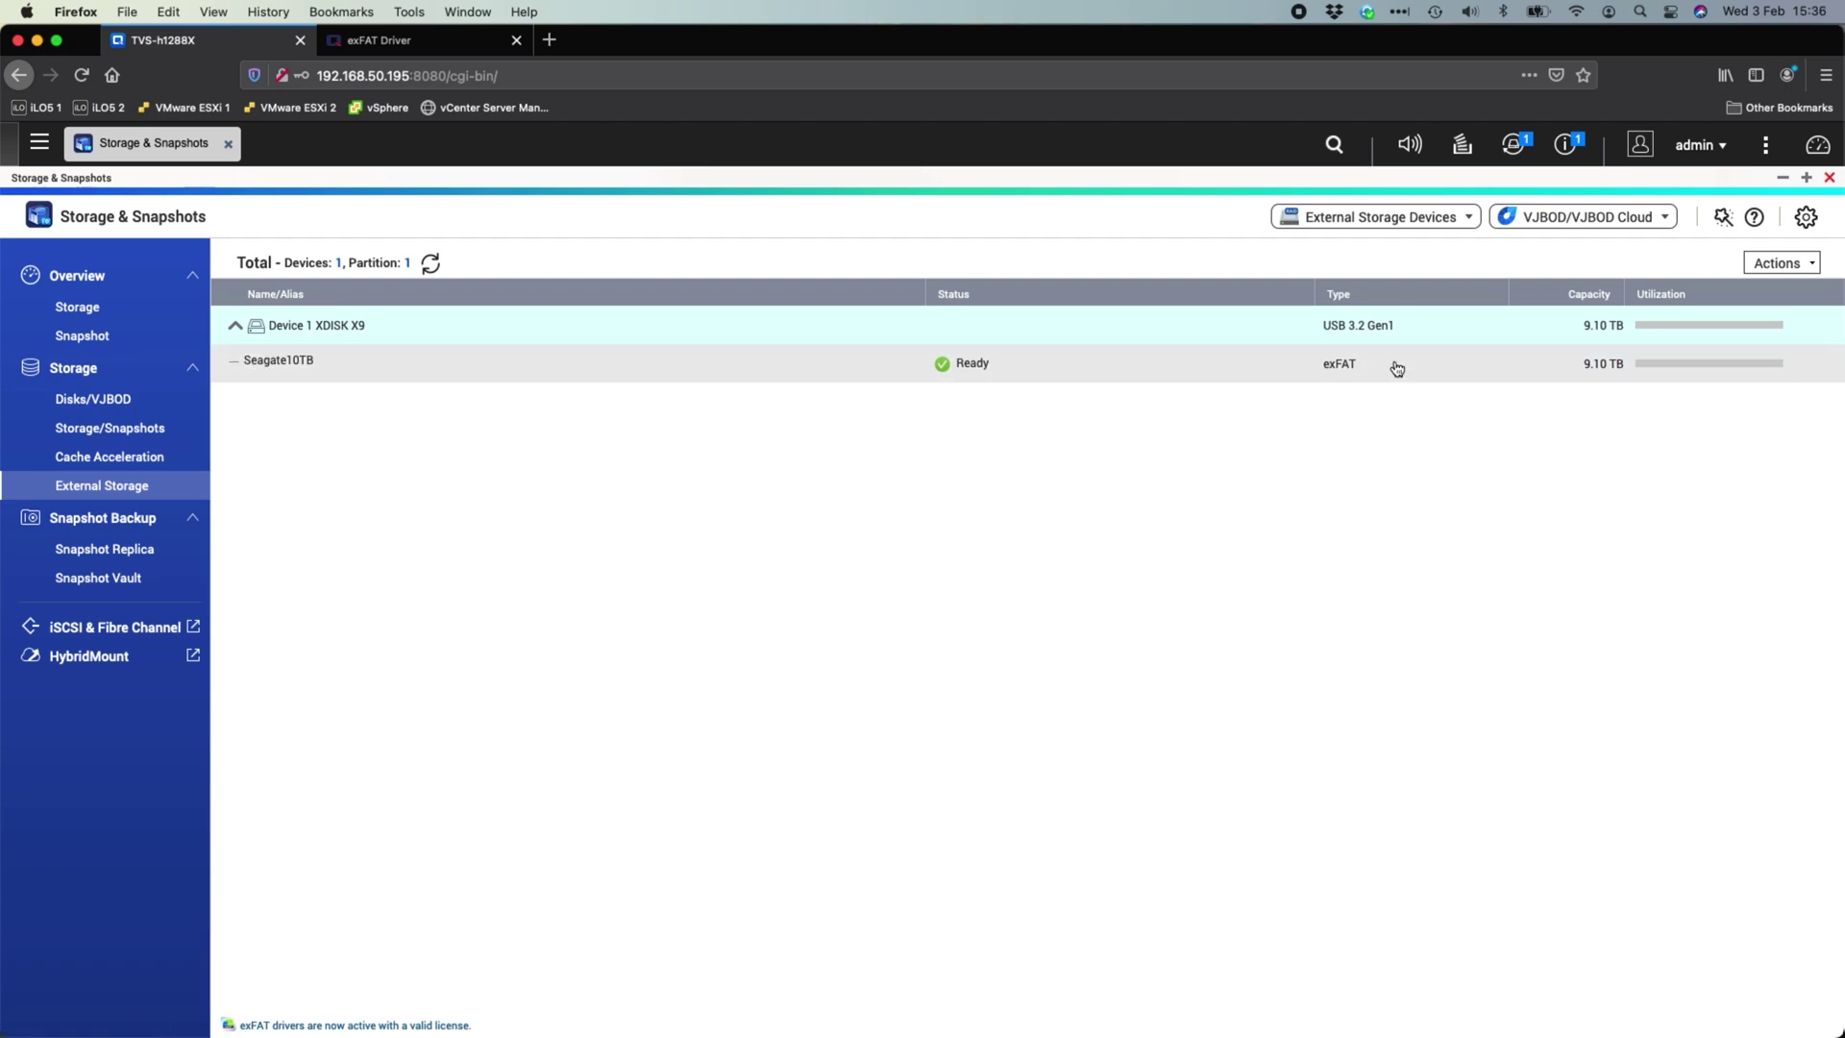
left_click(1264, 363)
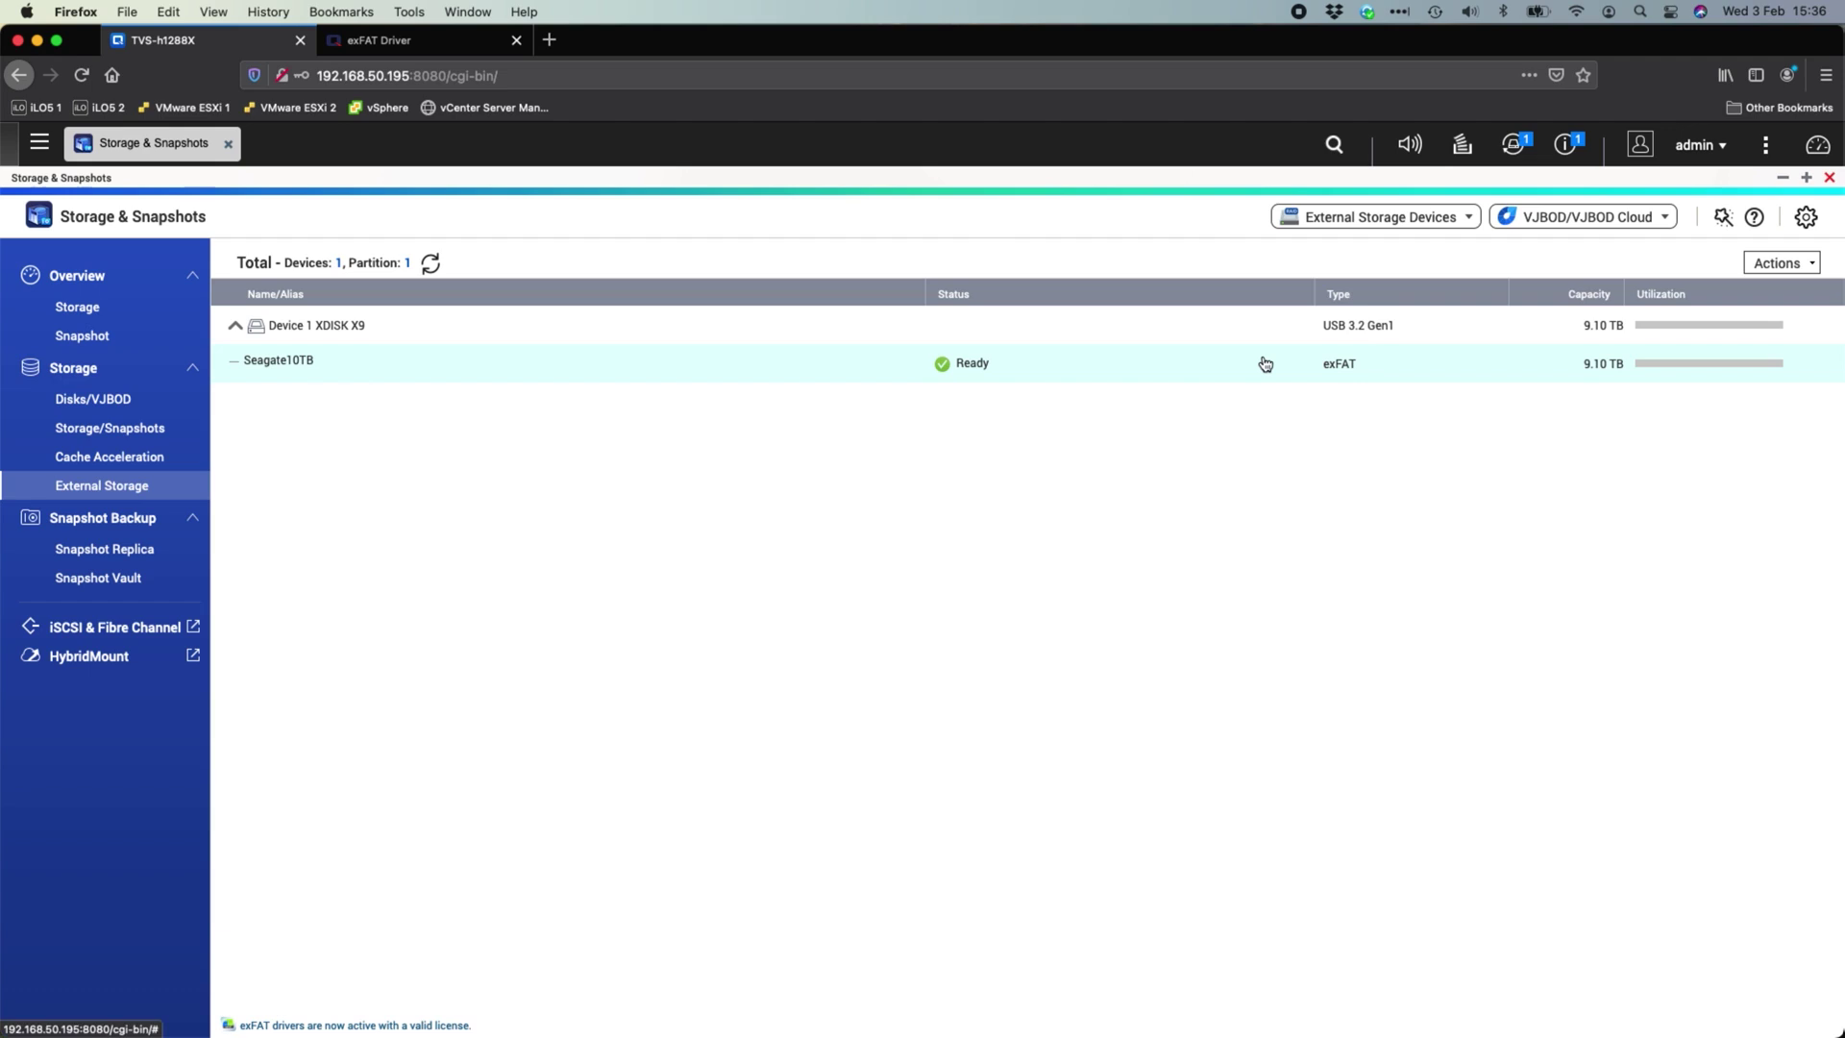
left_click(1814, 264)
left_click(1739, 335)
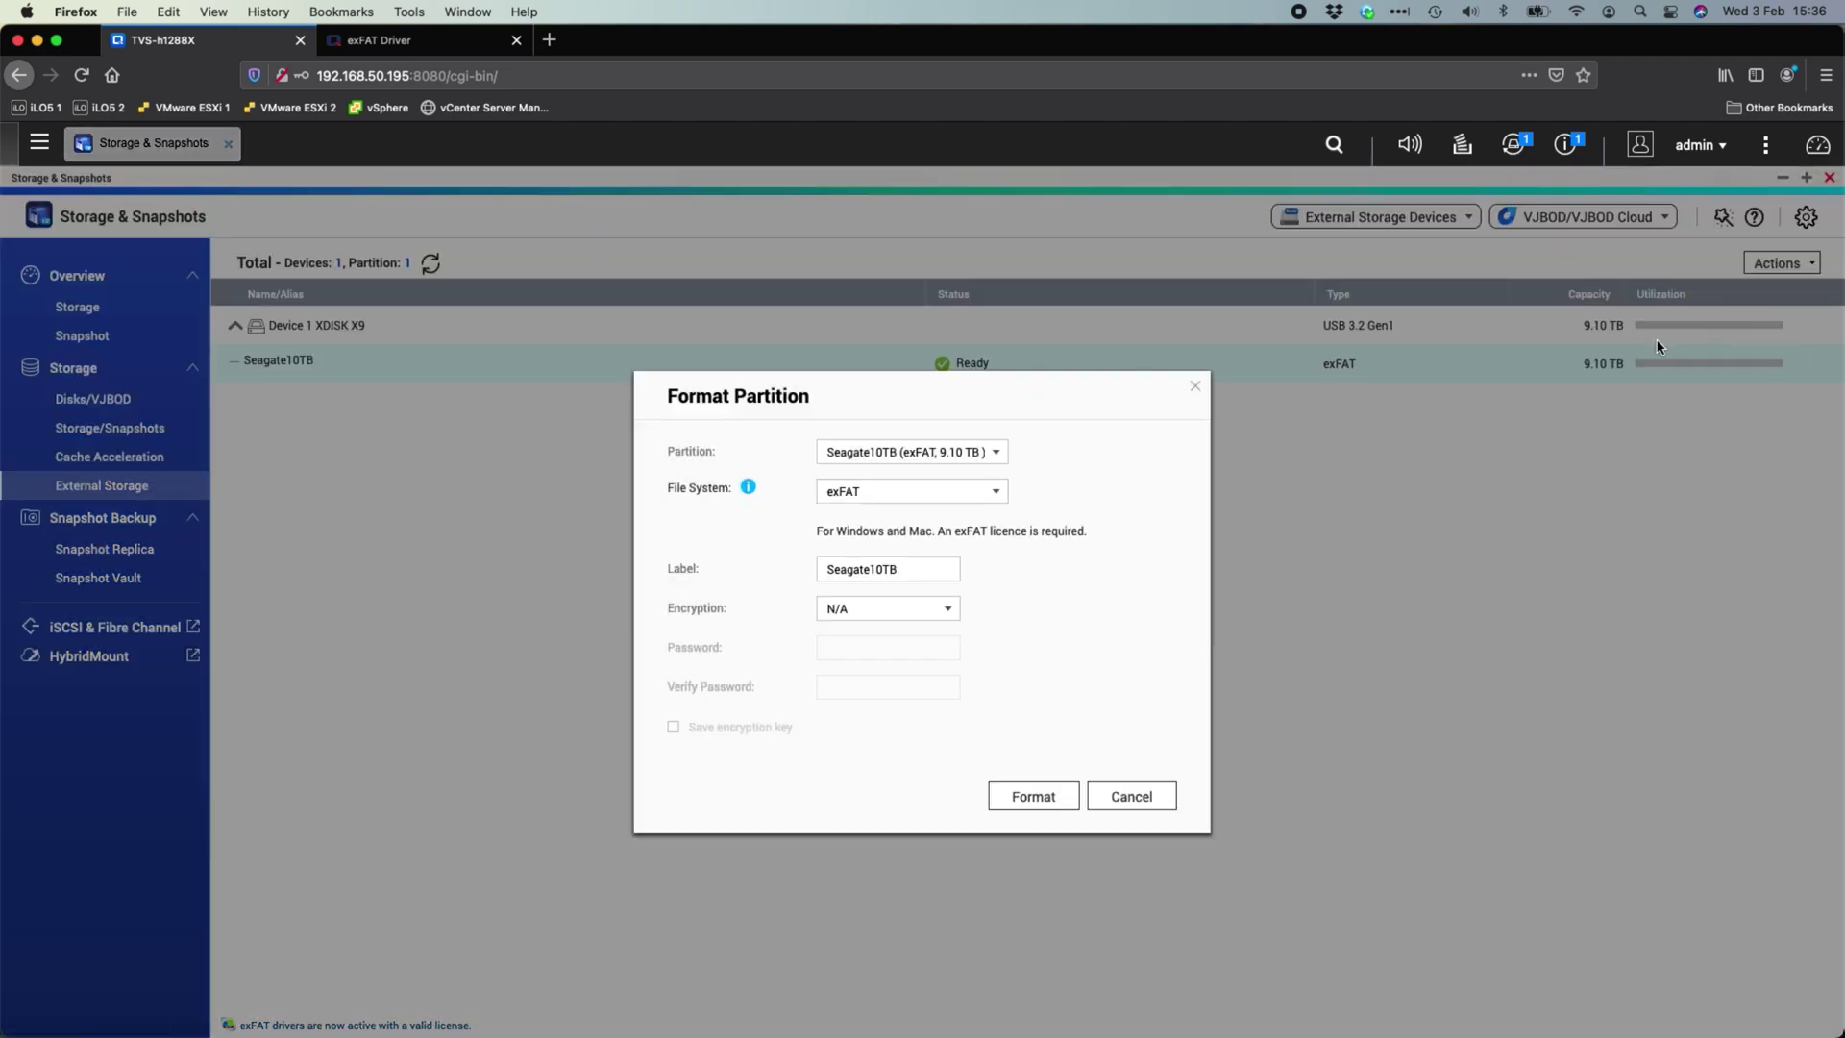
- Review Format Partition options, keeping exFAT and trying AES 256 bits encryption, then cancel without formatting
left_click(990, 499)
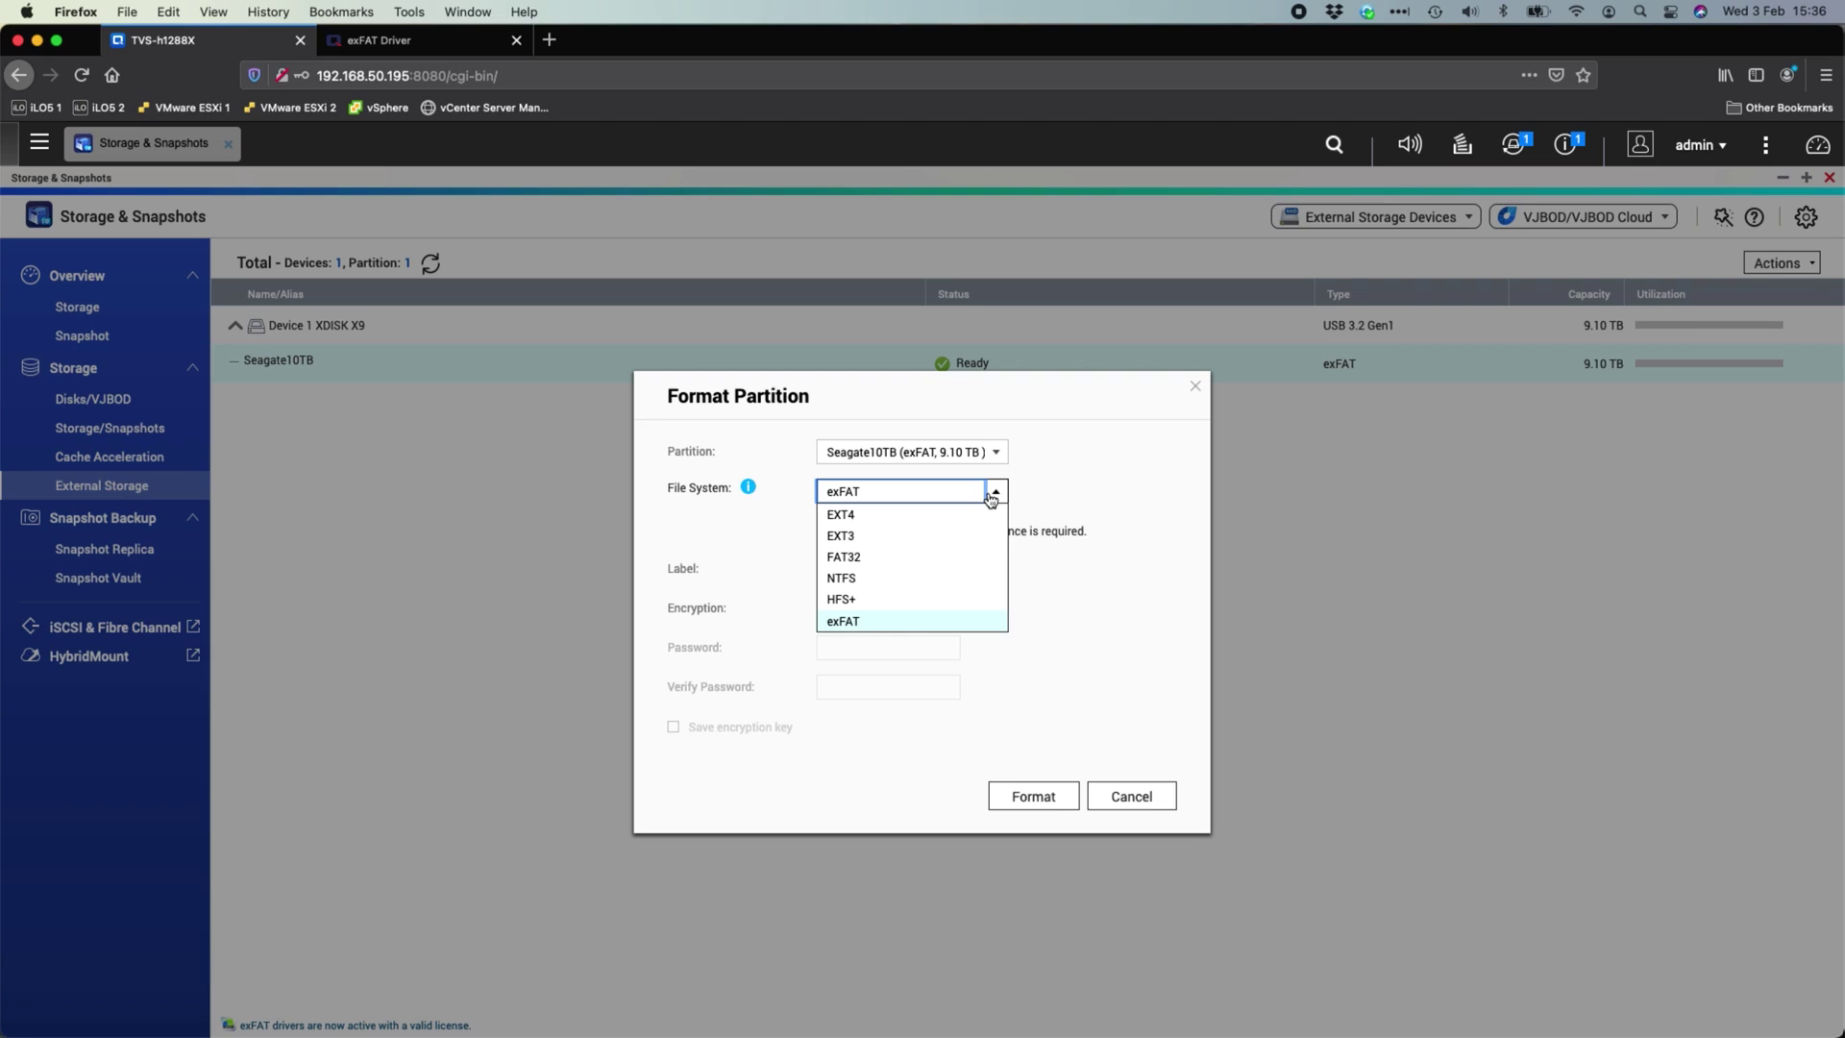
left_click(992, 496)
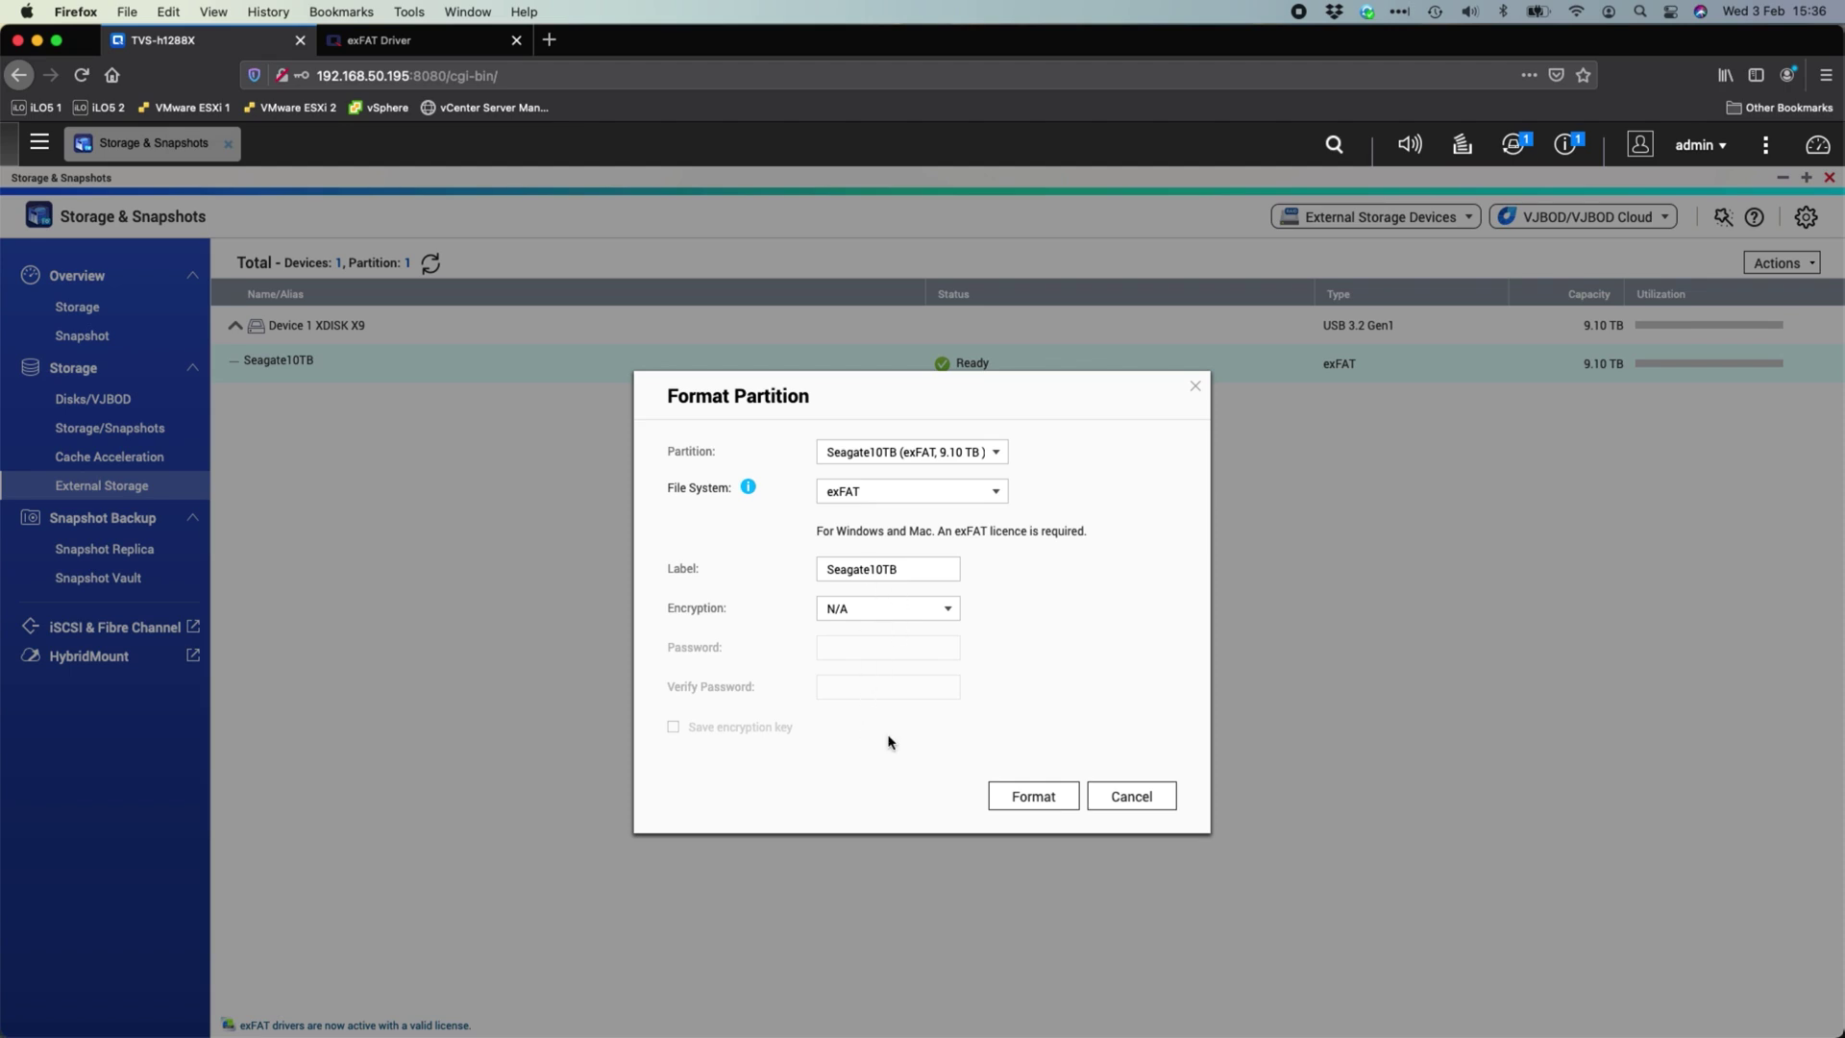
left_click(911, 615)
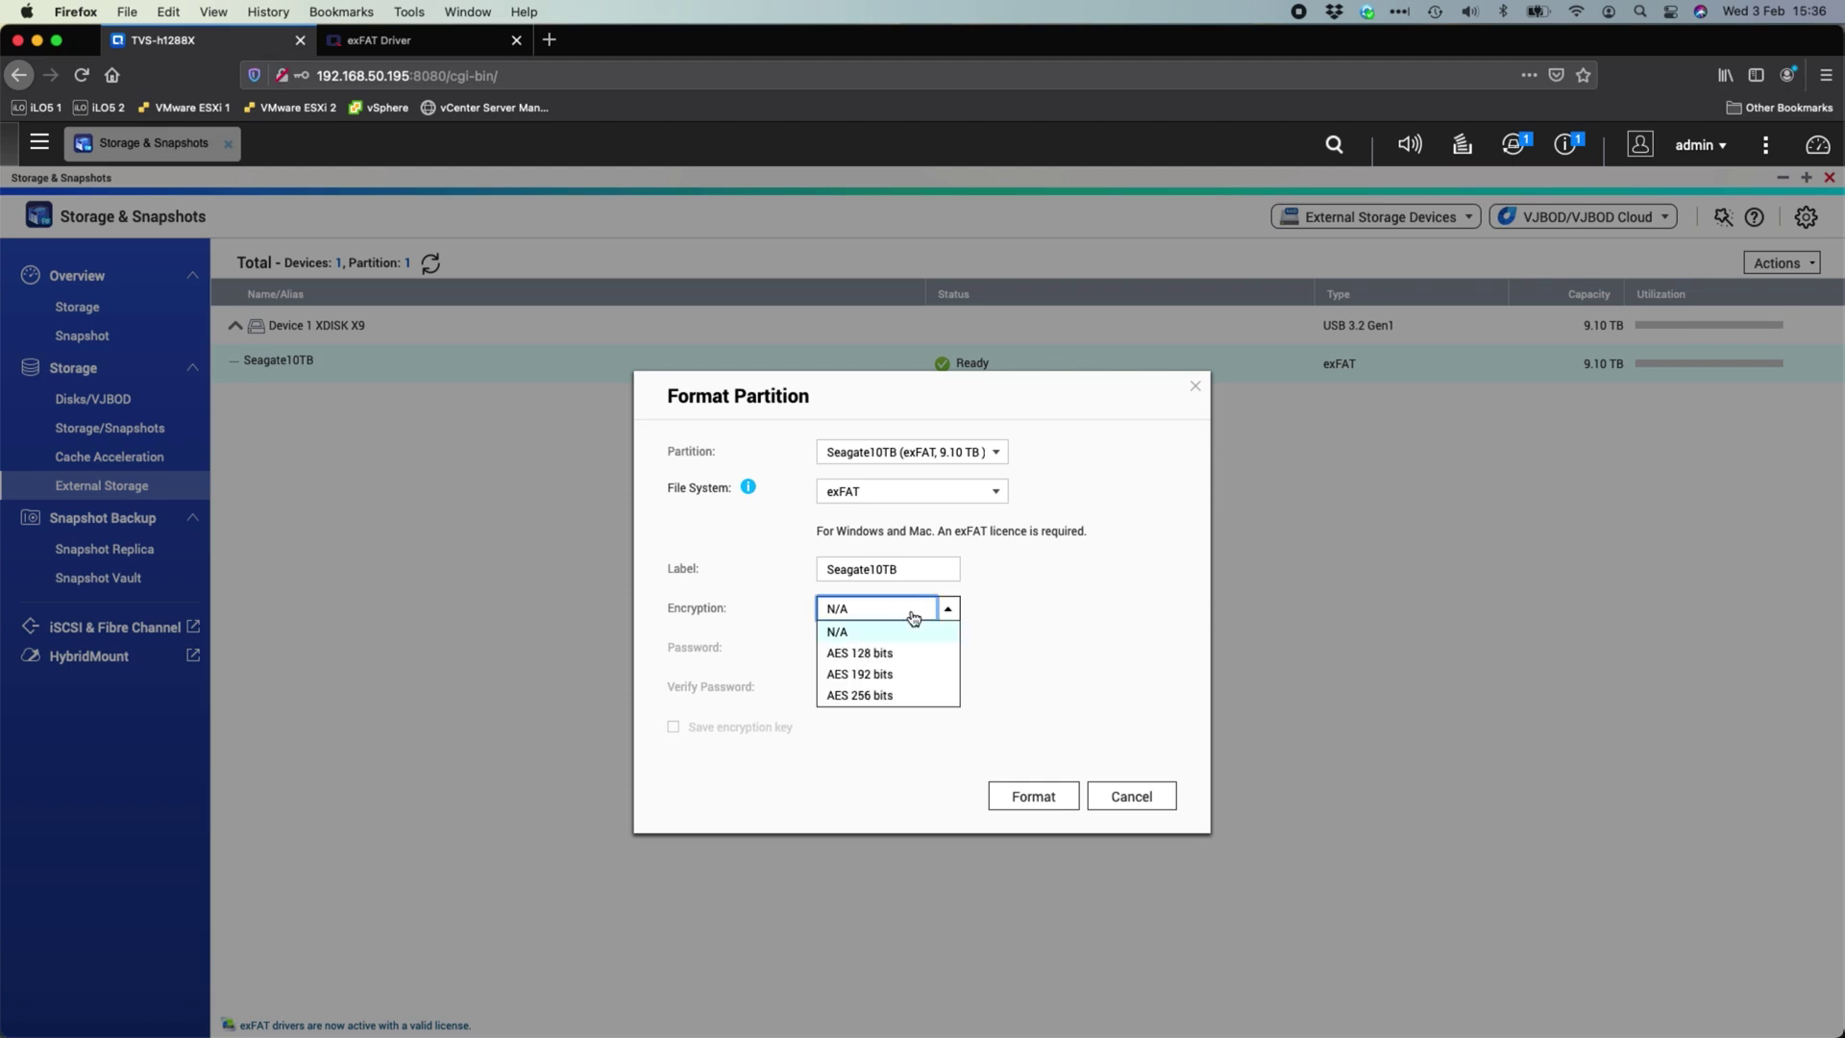
left_click(882, 695)
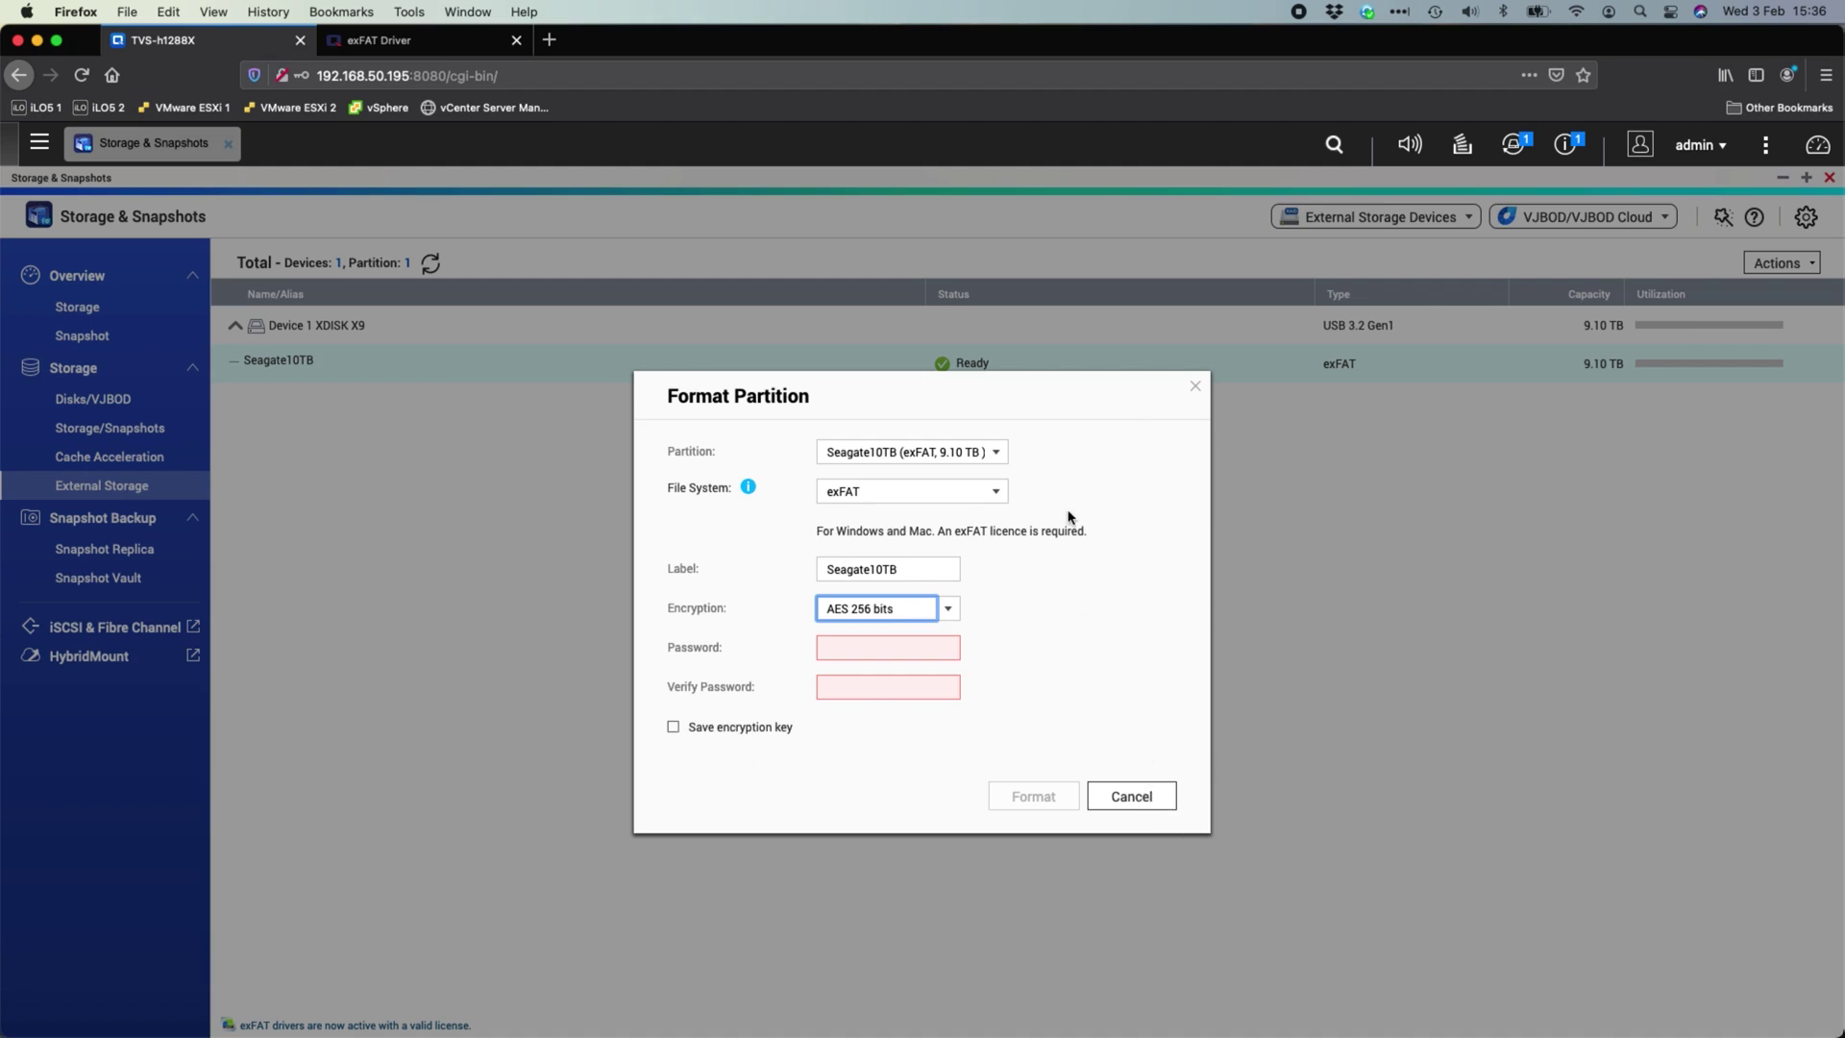
left_click(1153, 800)
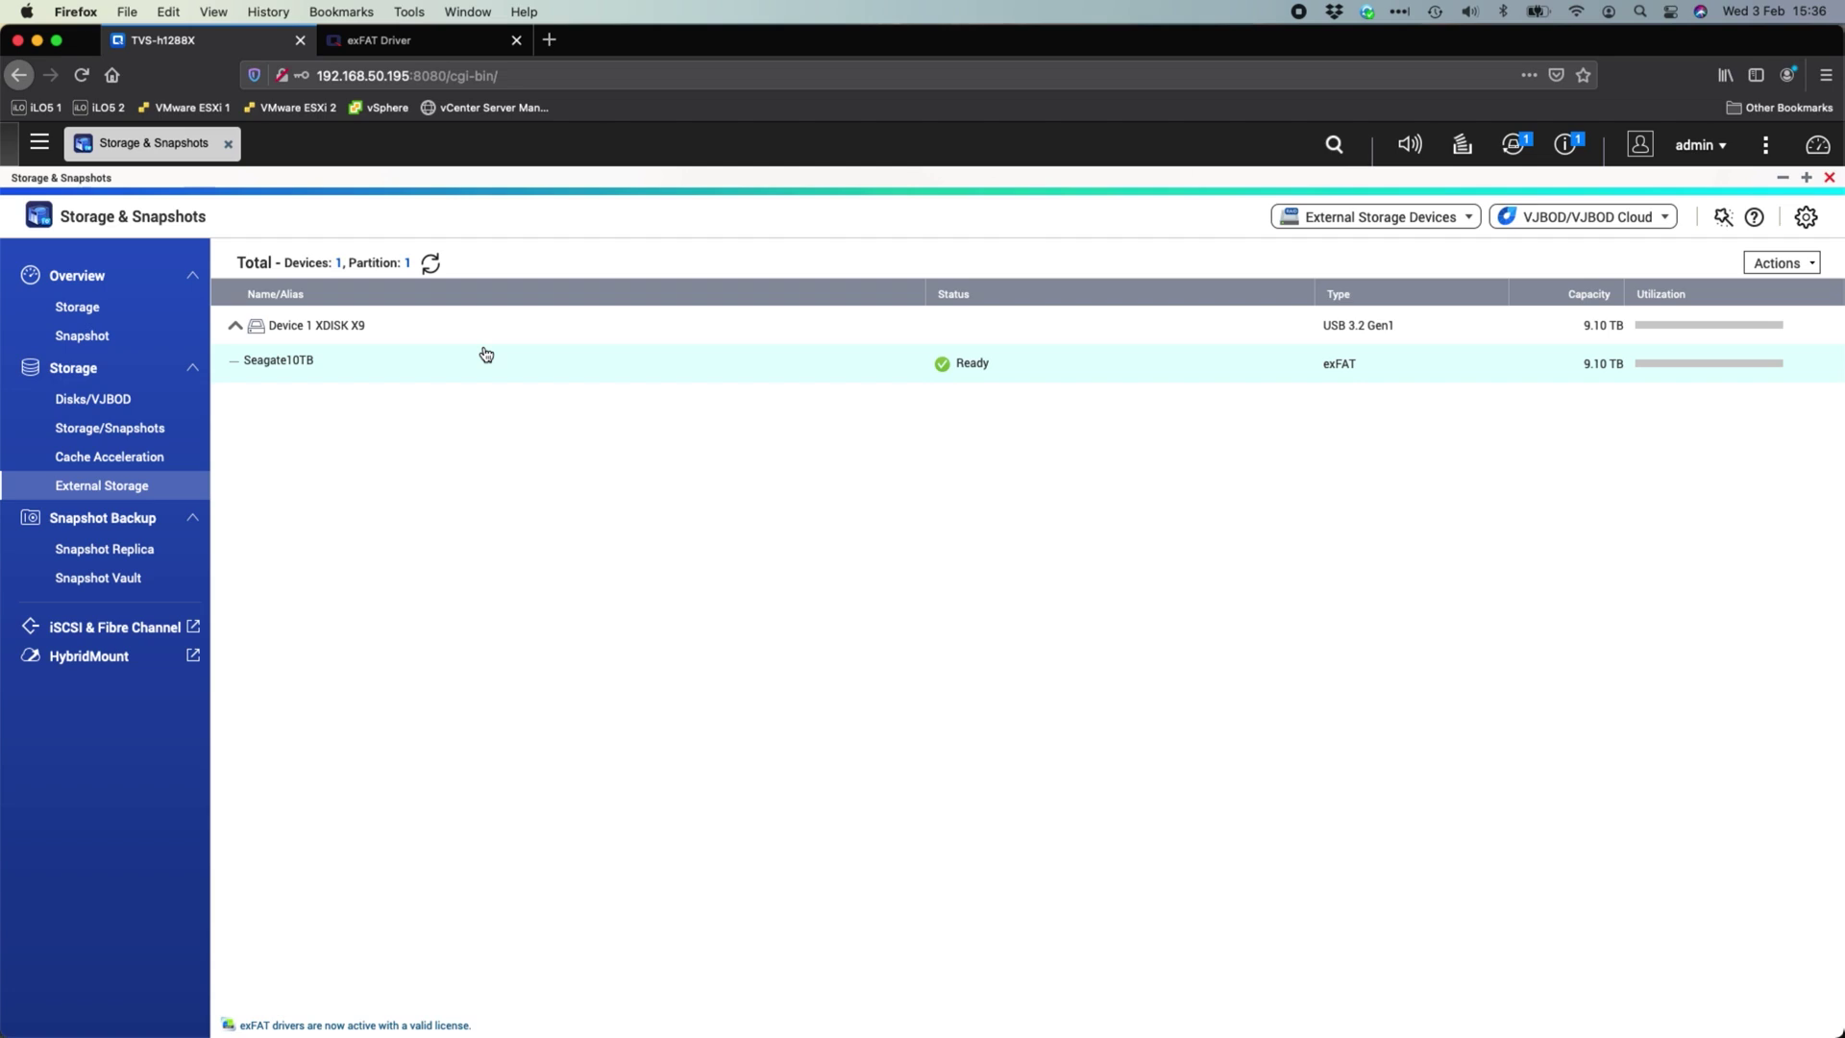
- Close Storage & Snapshots and check the connected XDISK X9 in the top-bar external device list
left_click(1827, 179)
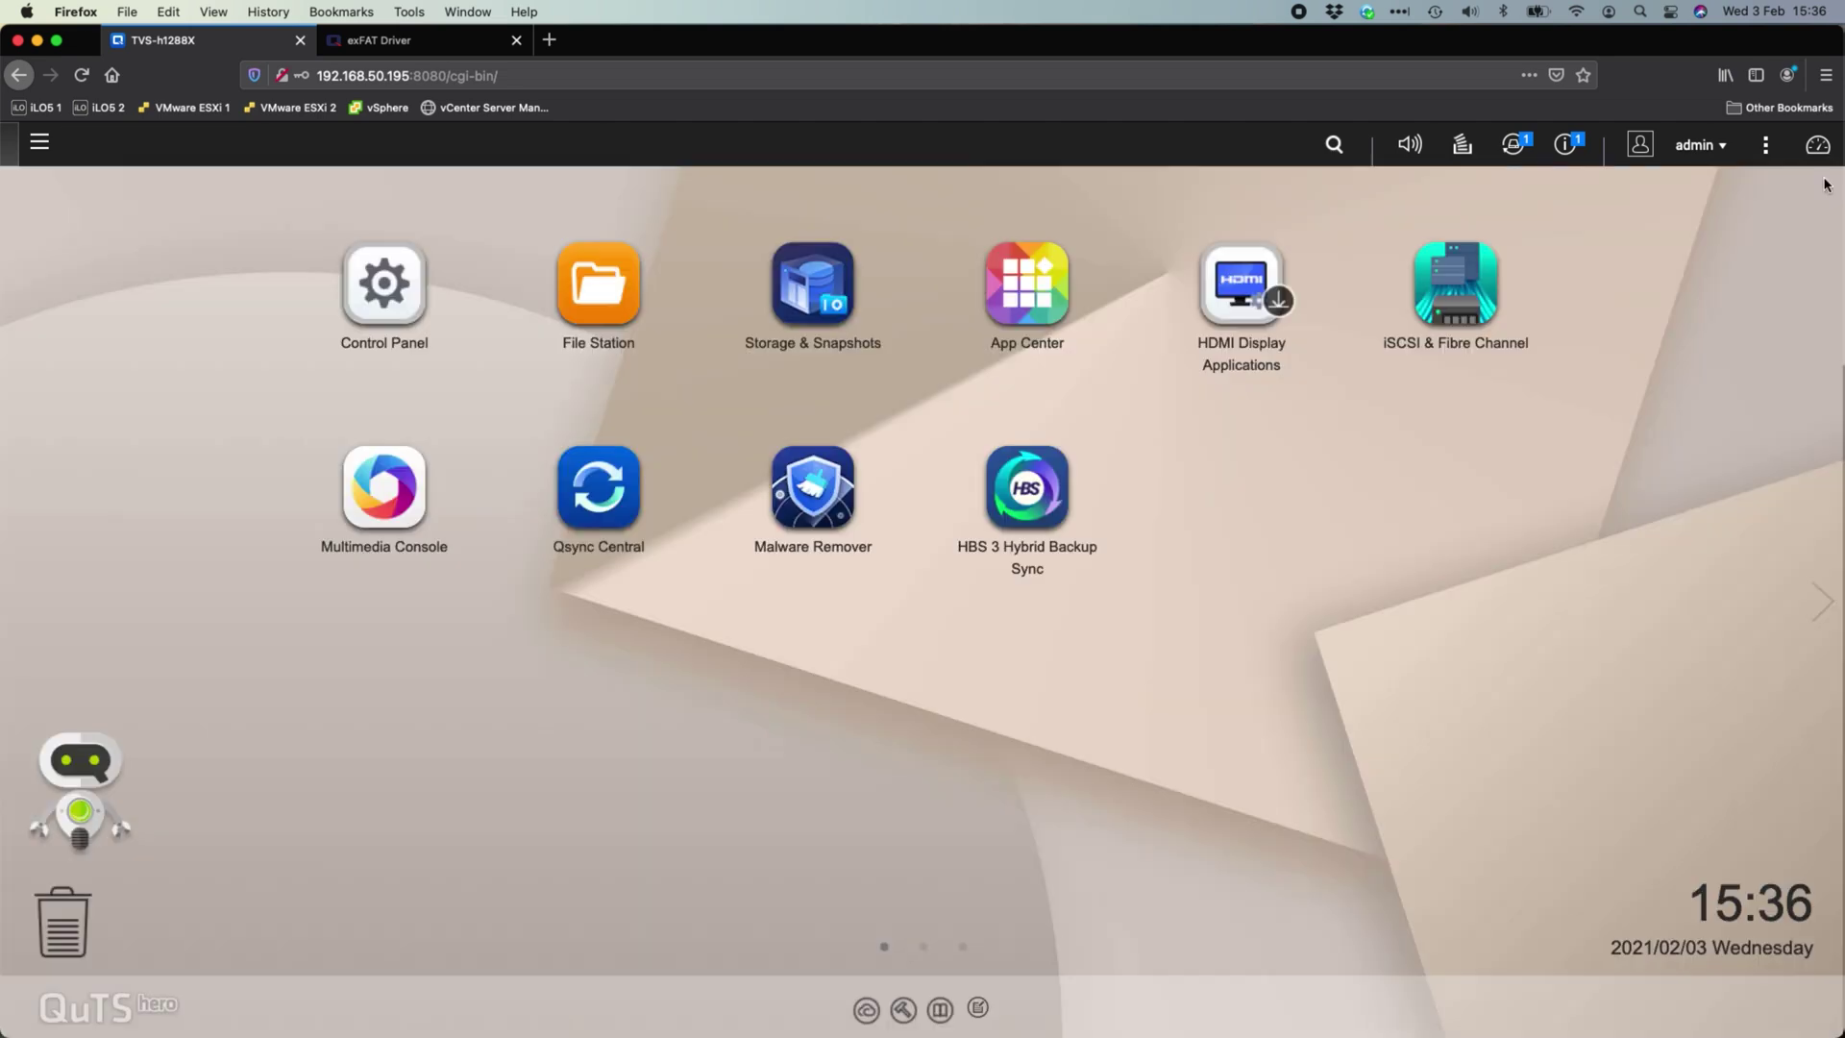
left_click(1521, 152)
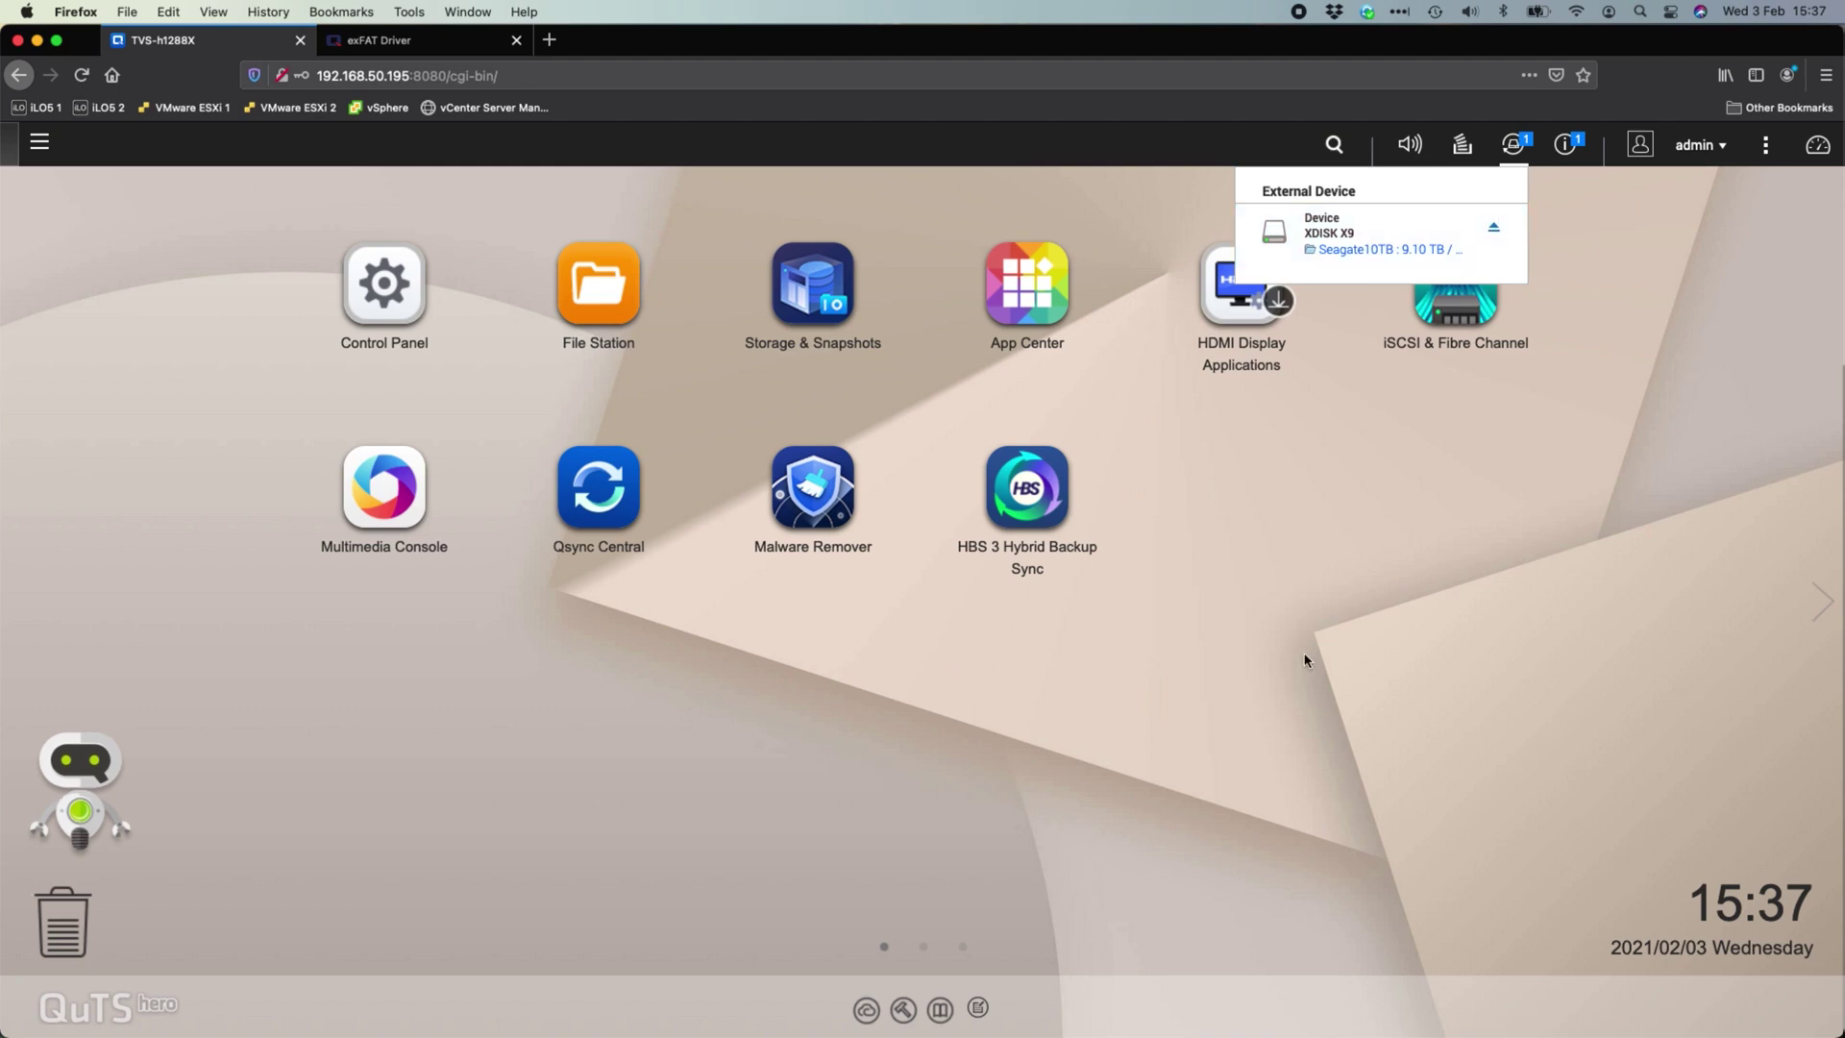
left_click(1214, 670)
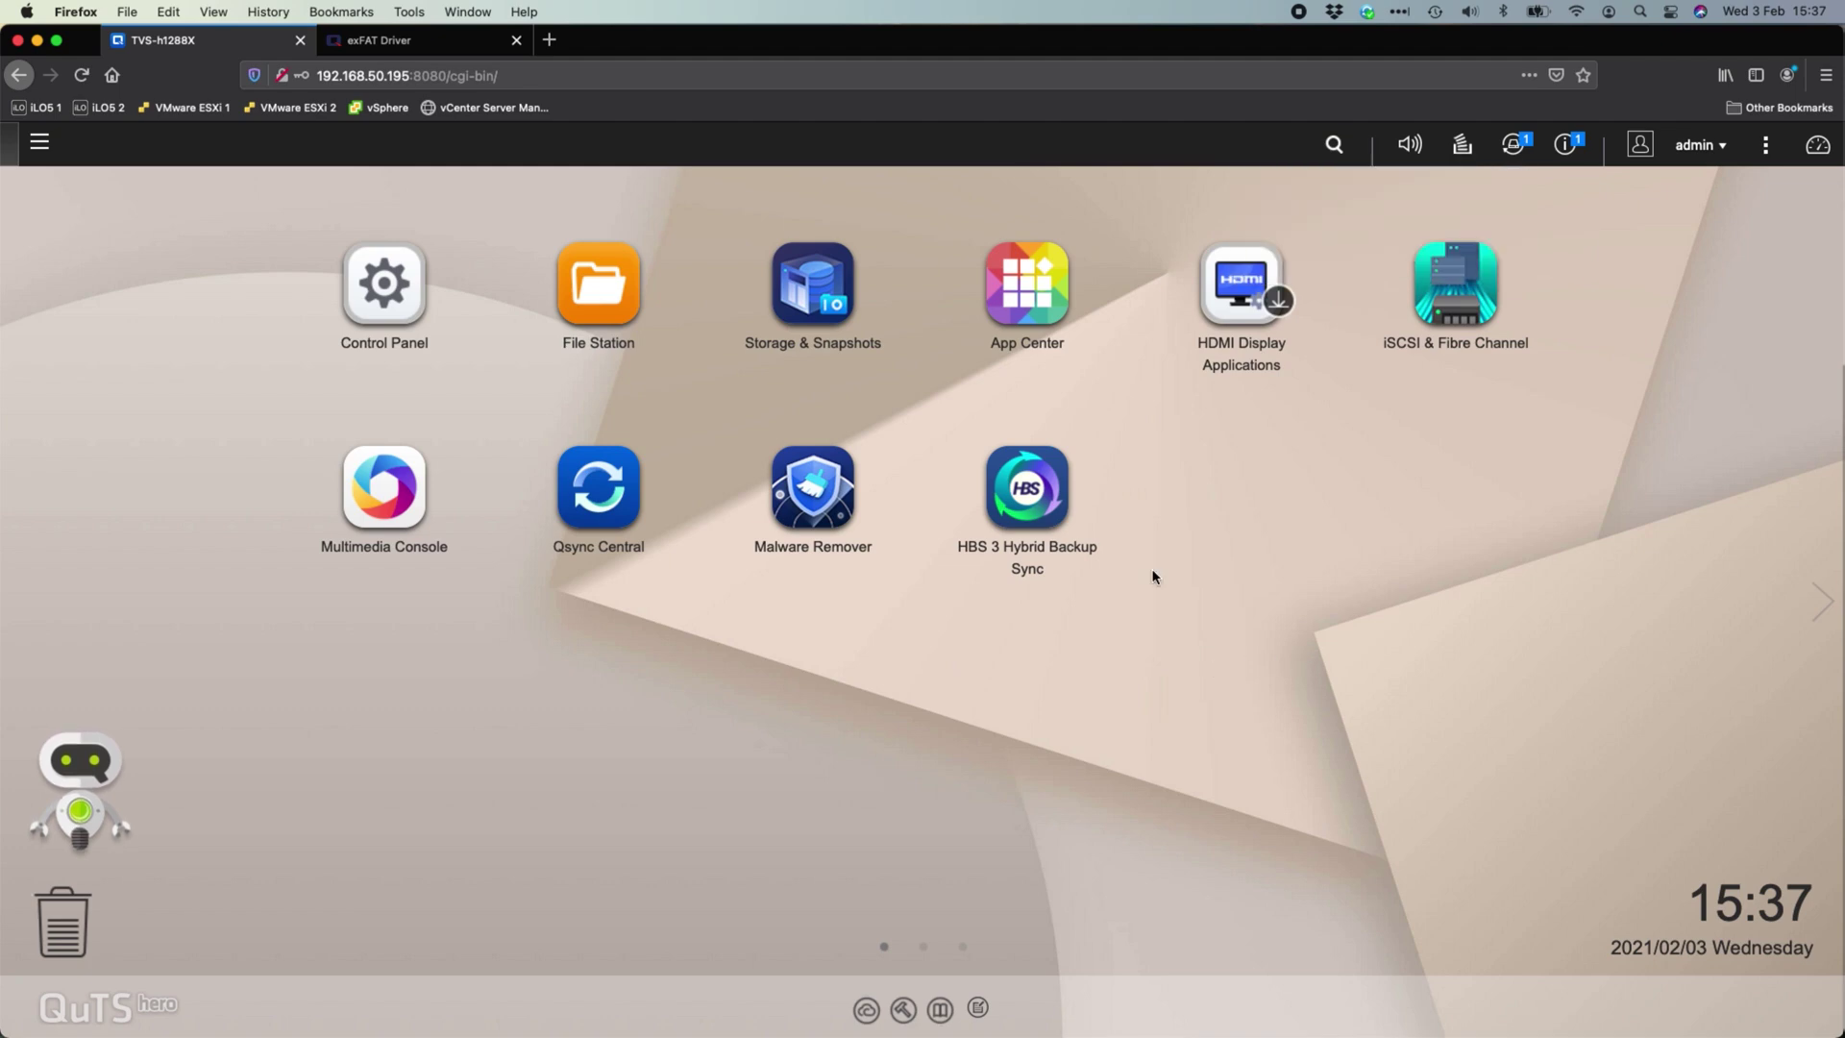
- Launch HBS 3 maximized, go to Sync, and start a new one-way sync job
left_click(1071, 495)
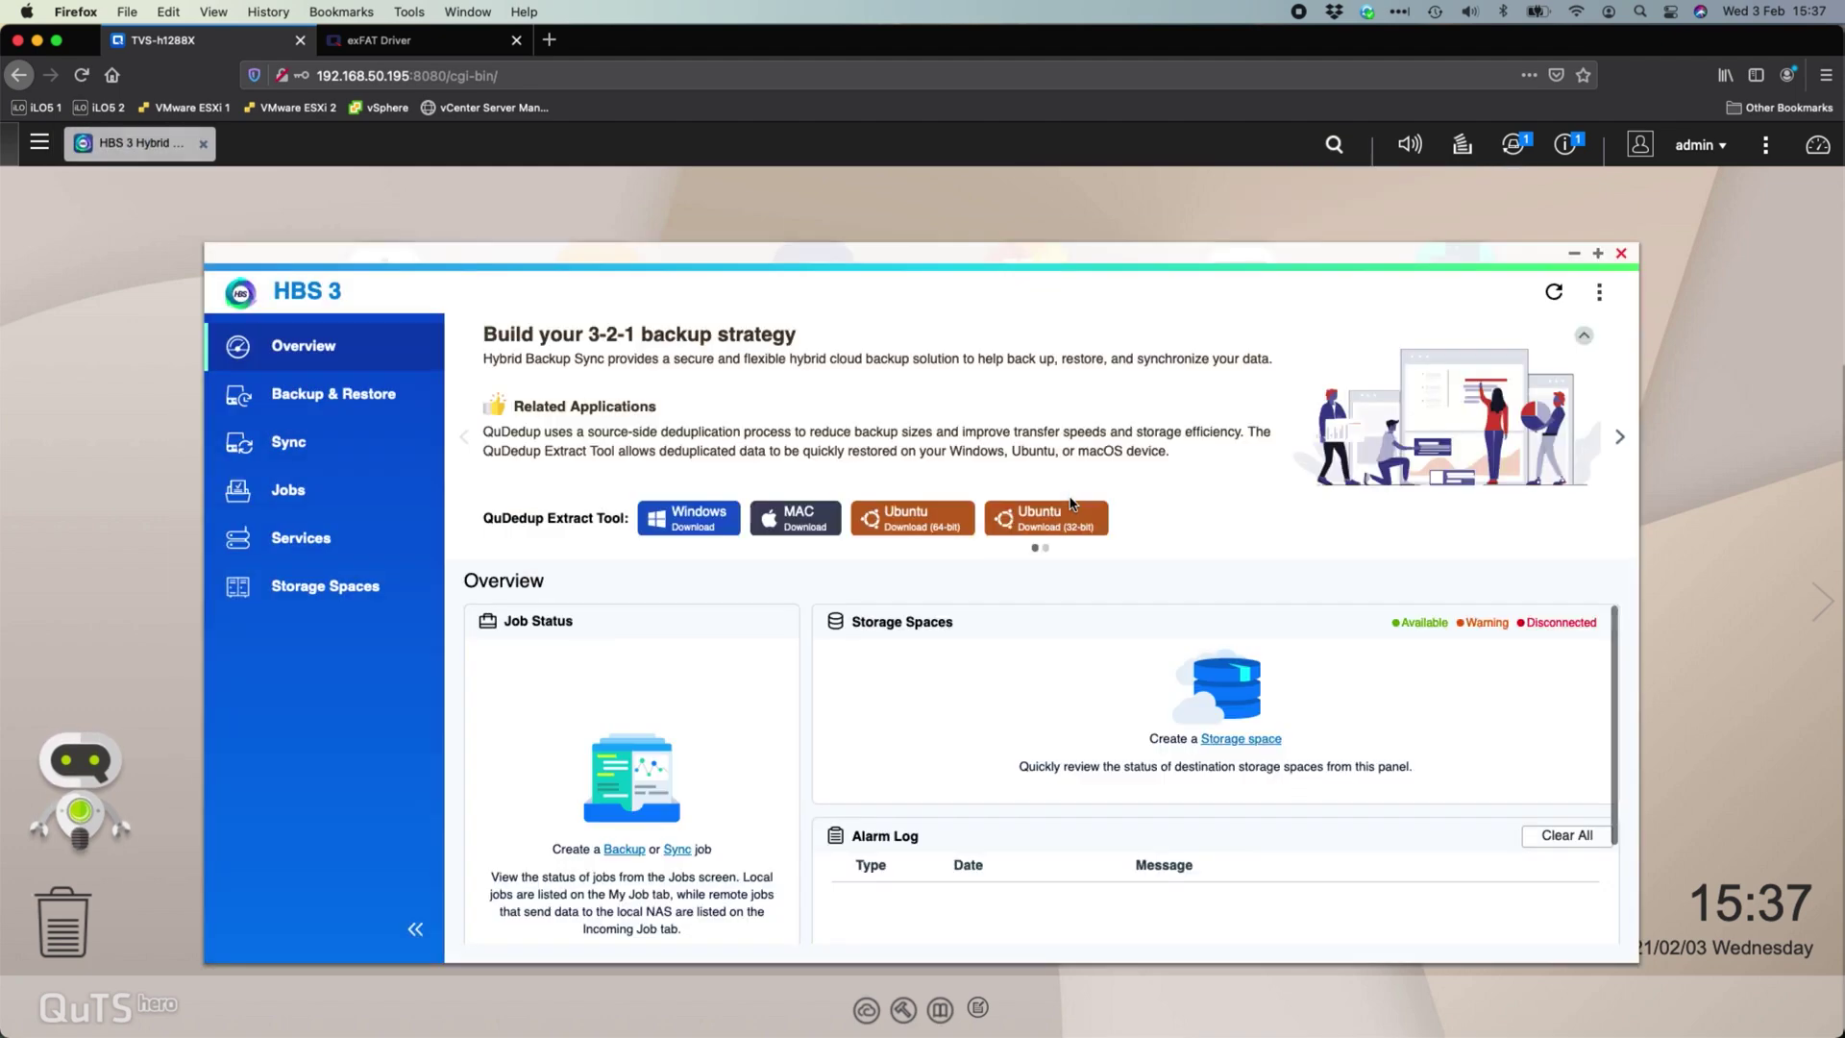
left_click(1597, 253)
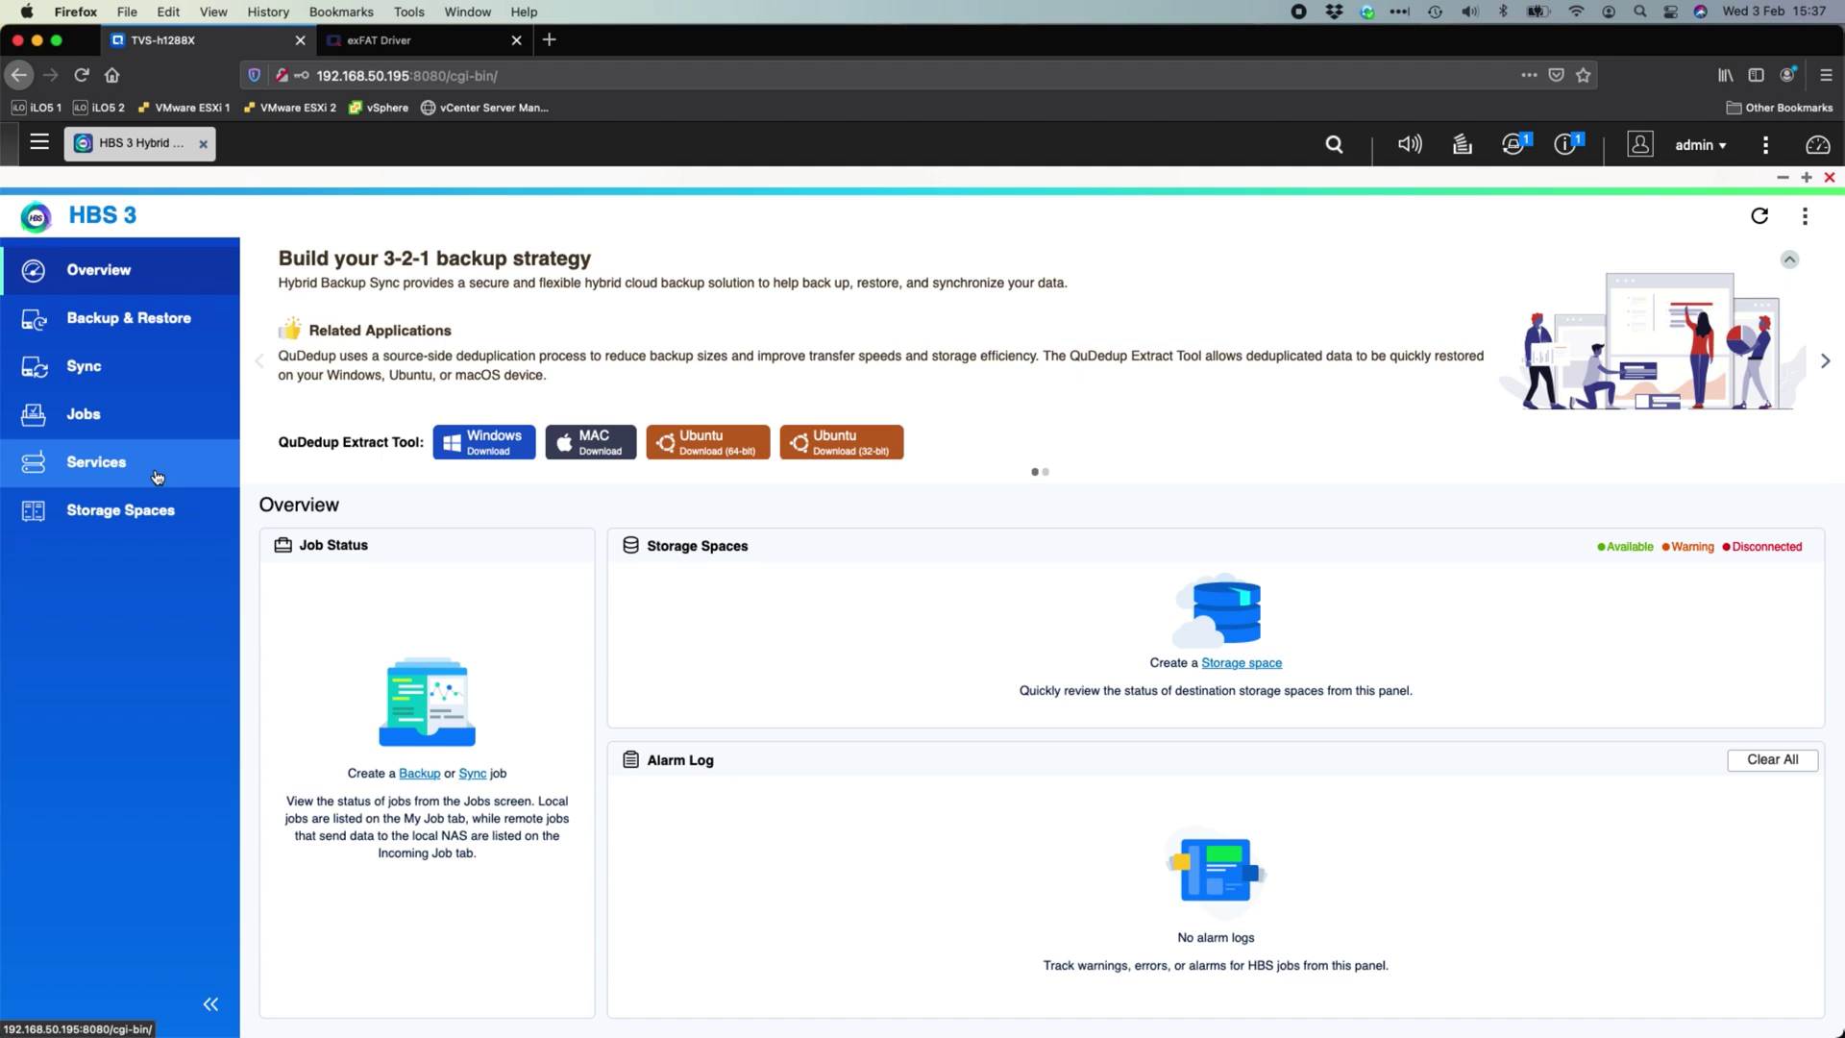
left_click(159, 361)
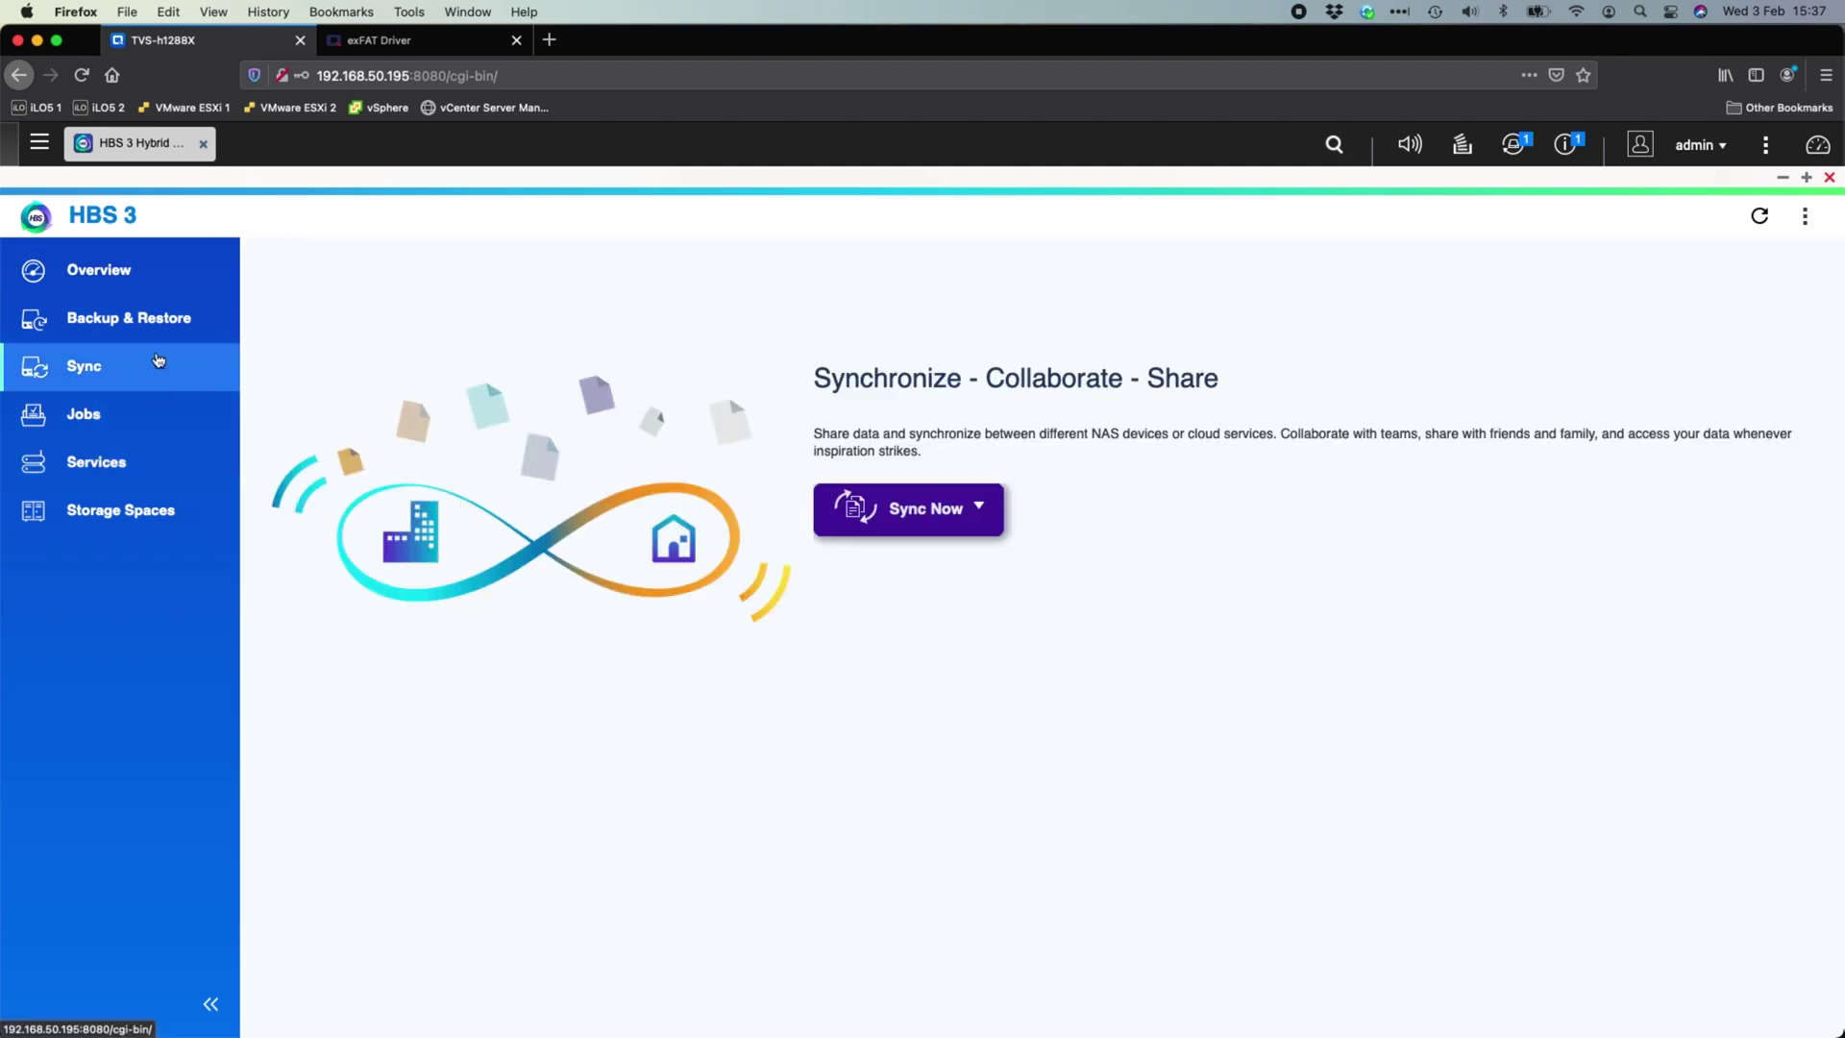
left_click(978, 502)
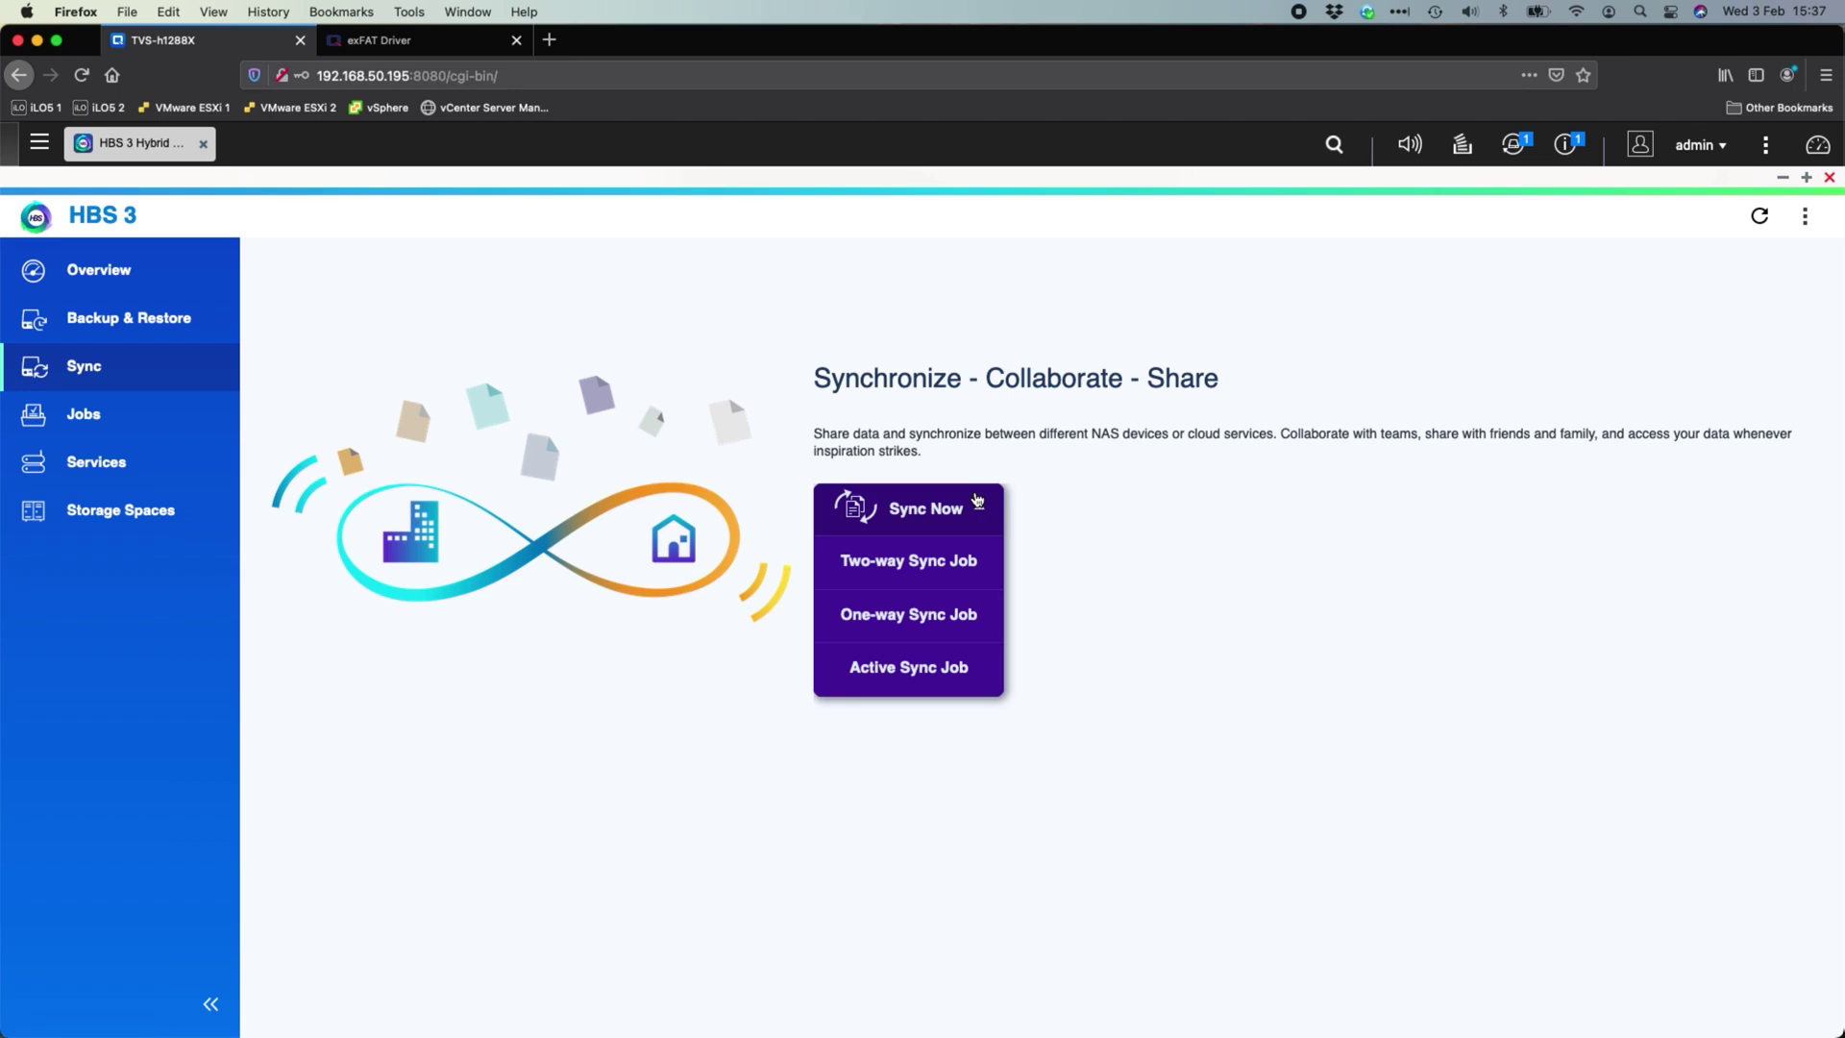
left_click(944, 620)
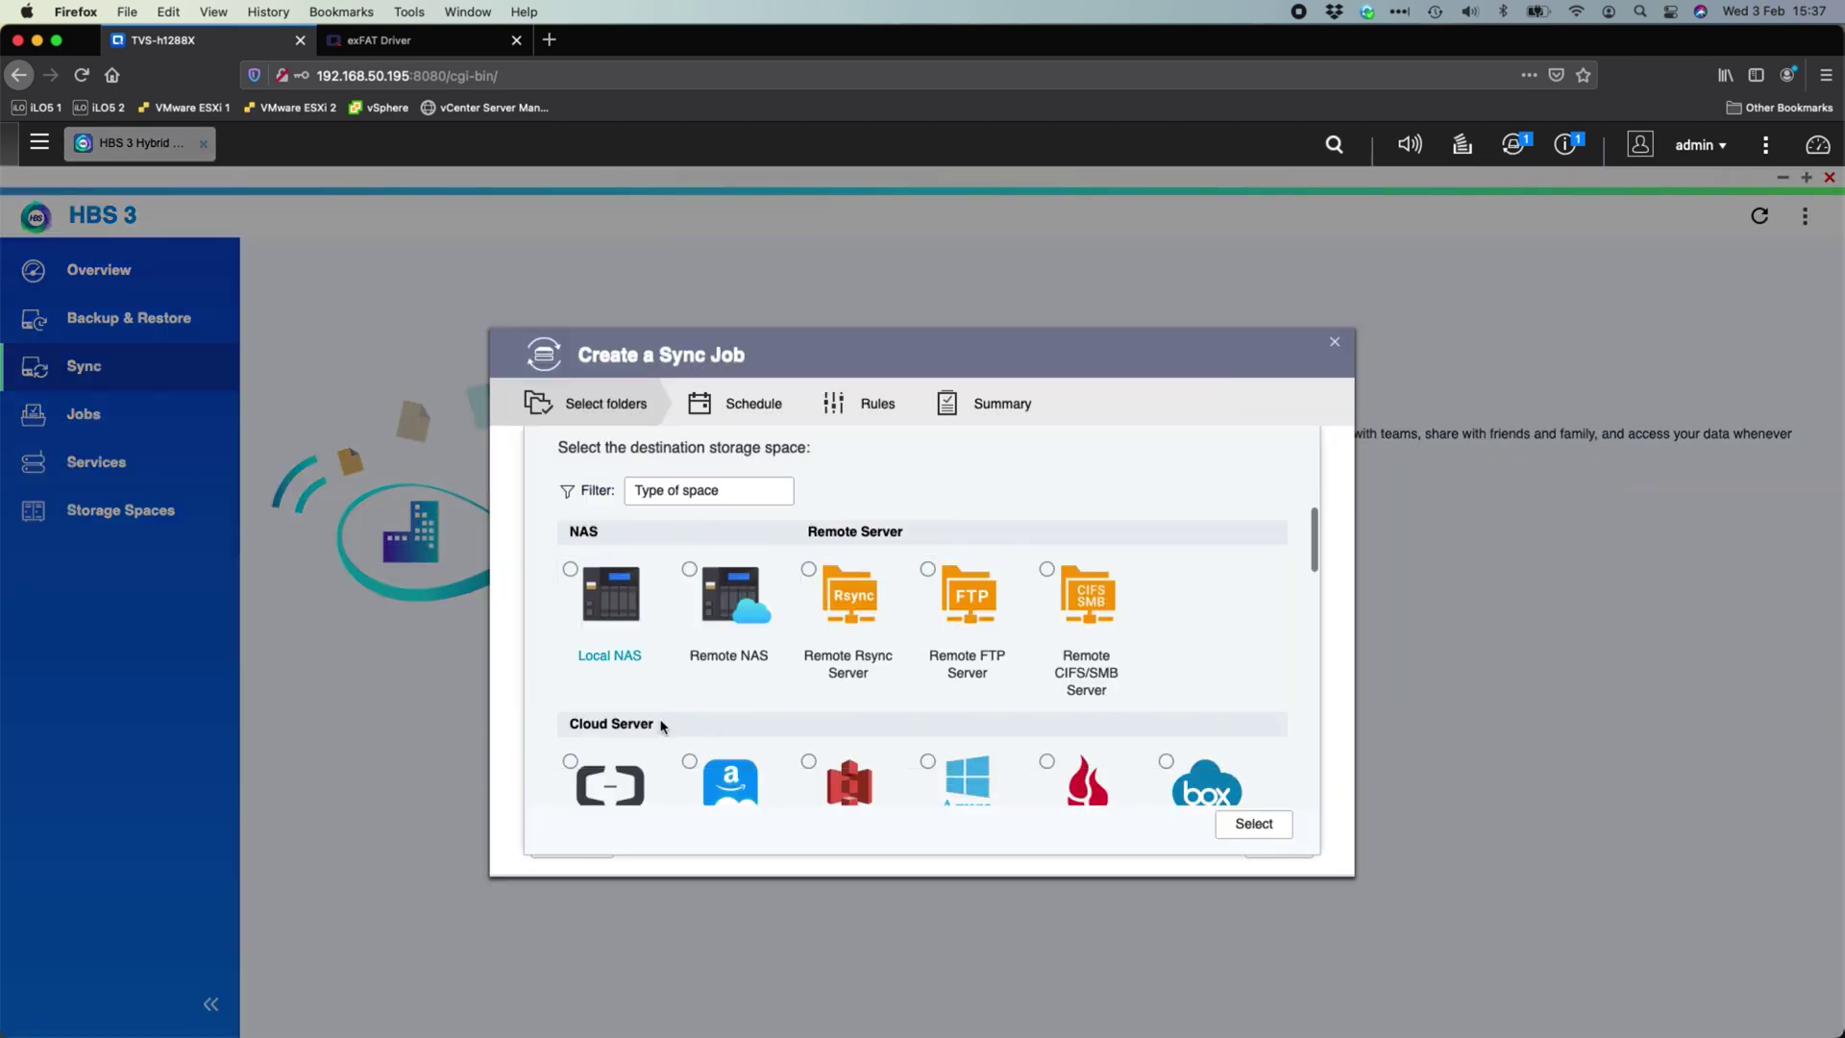
- Choose the local NAS as the storage space and set Public/Jellyfish Test Files as the source folder
left_click(618, 584)
left_click(1252, 824)
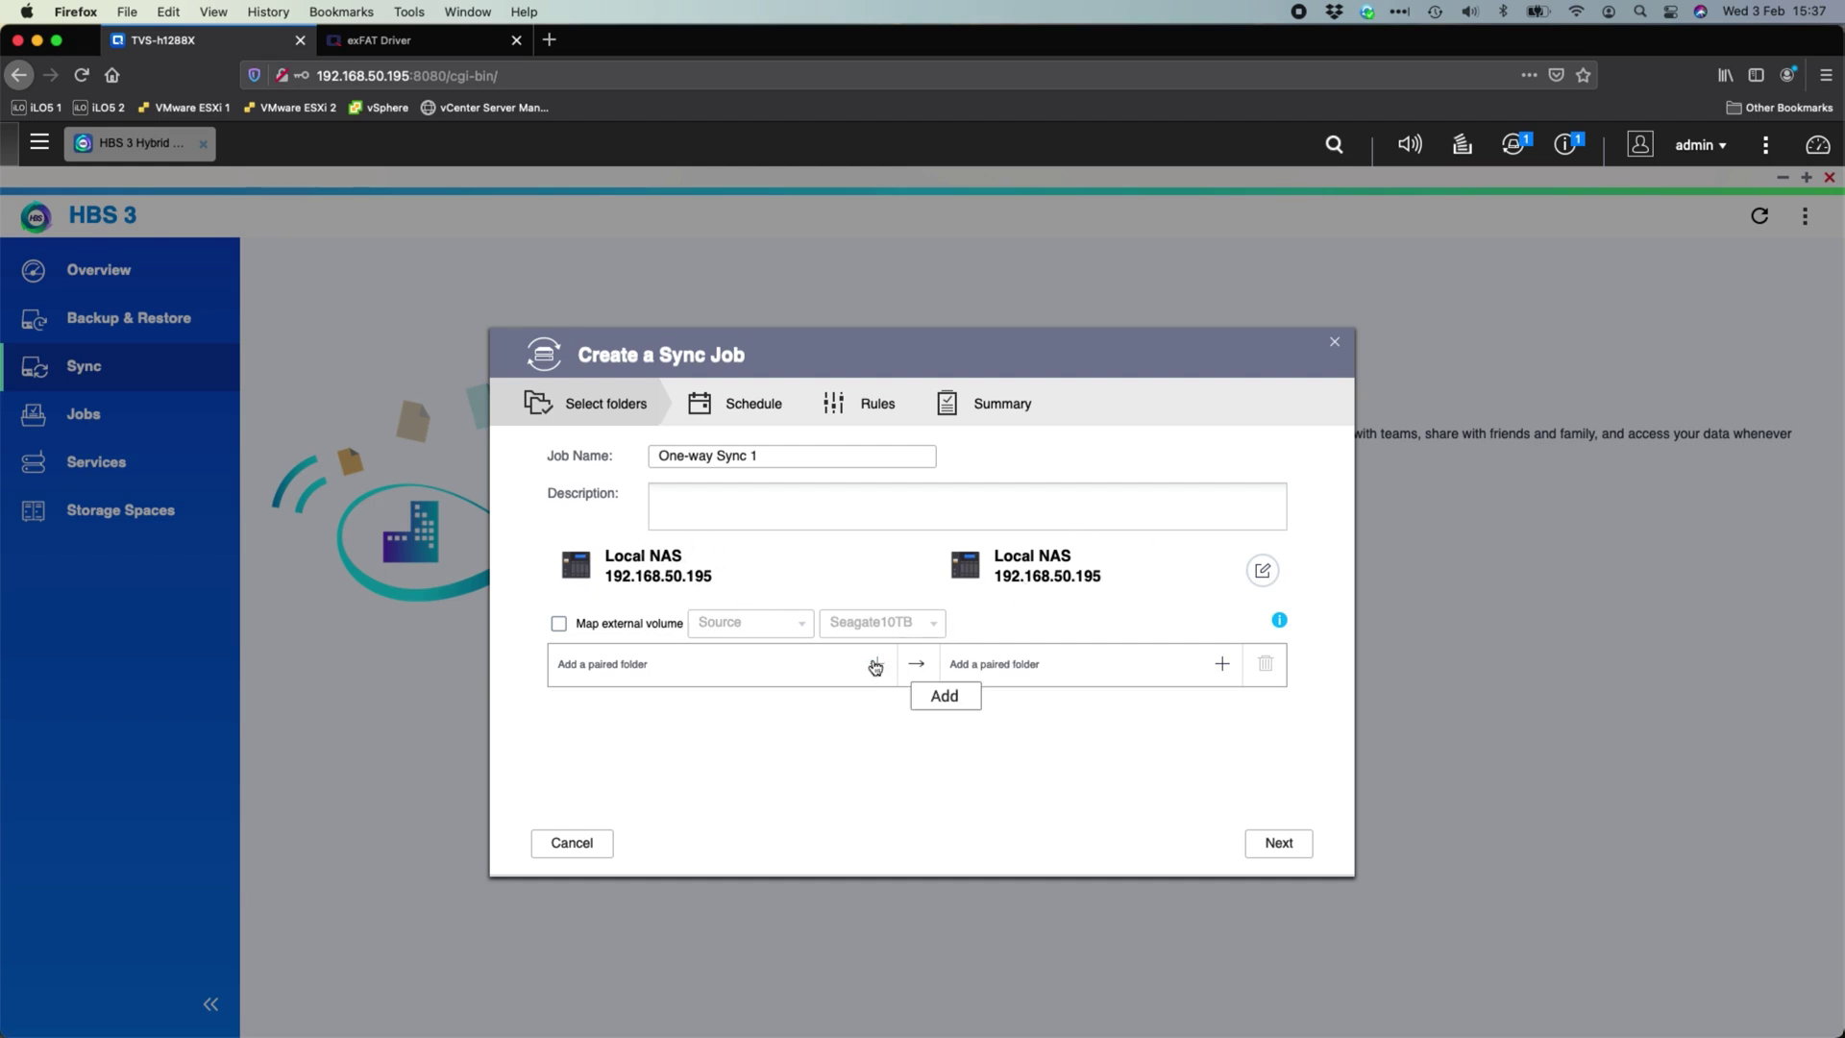
left_click(874, 666)
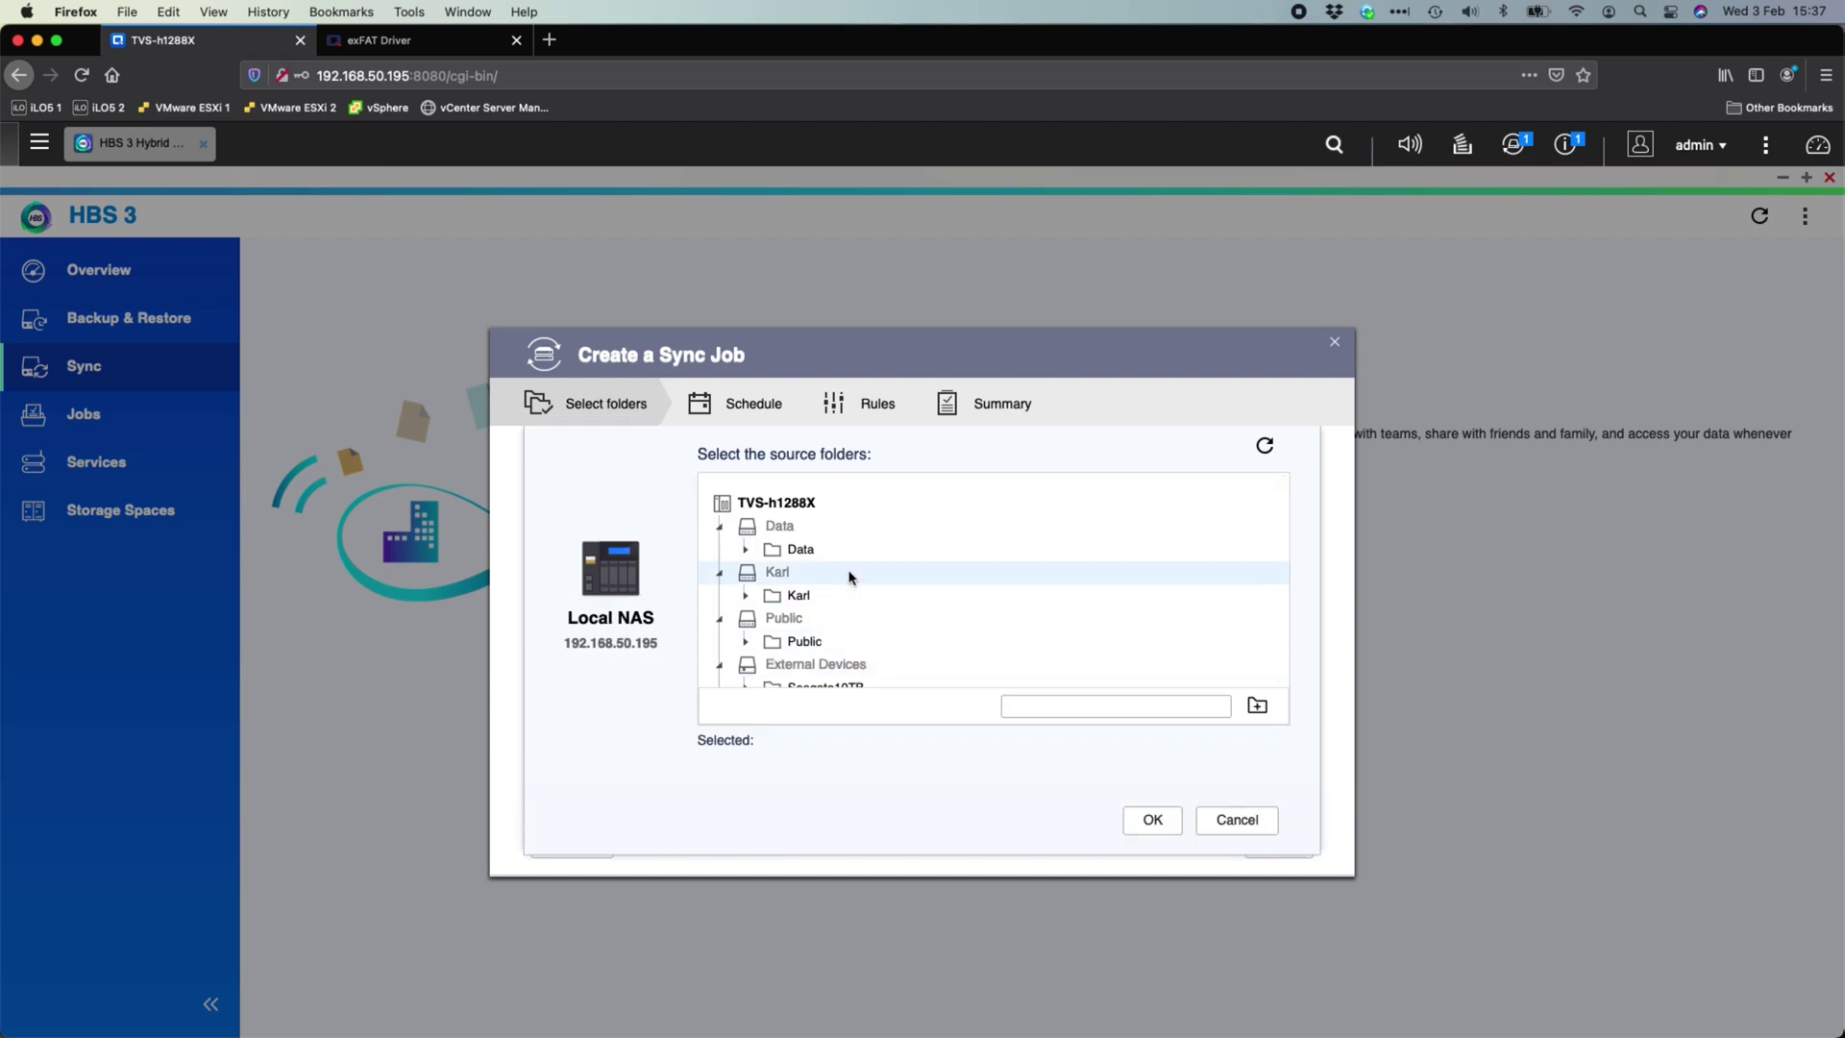
scroll(851, 576, "down", 2)
left_click(746, 555)
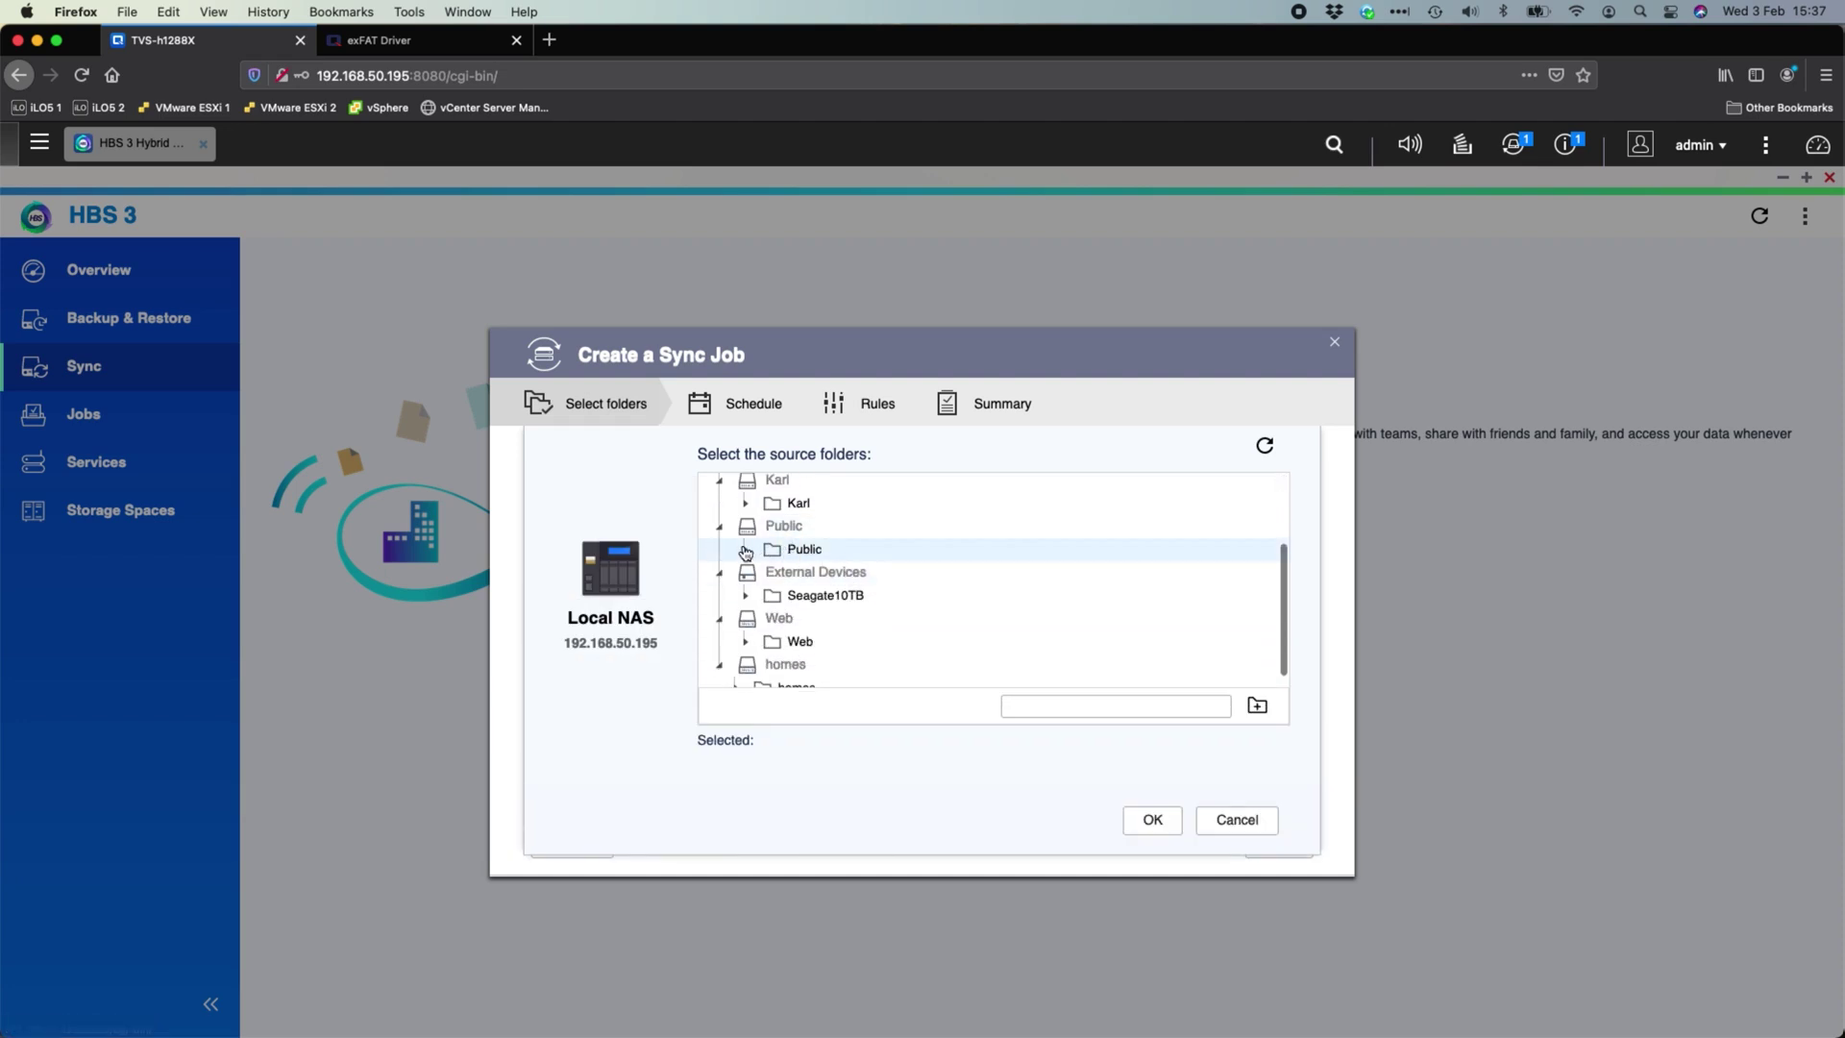
left_click(817, 575)
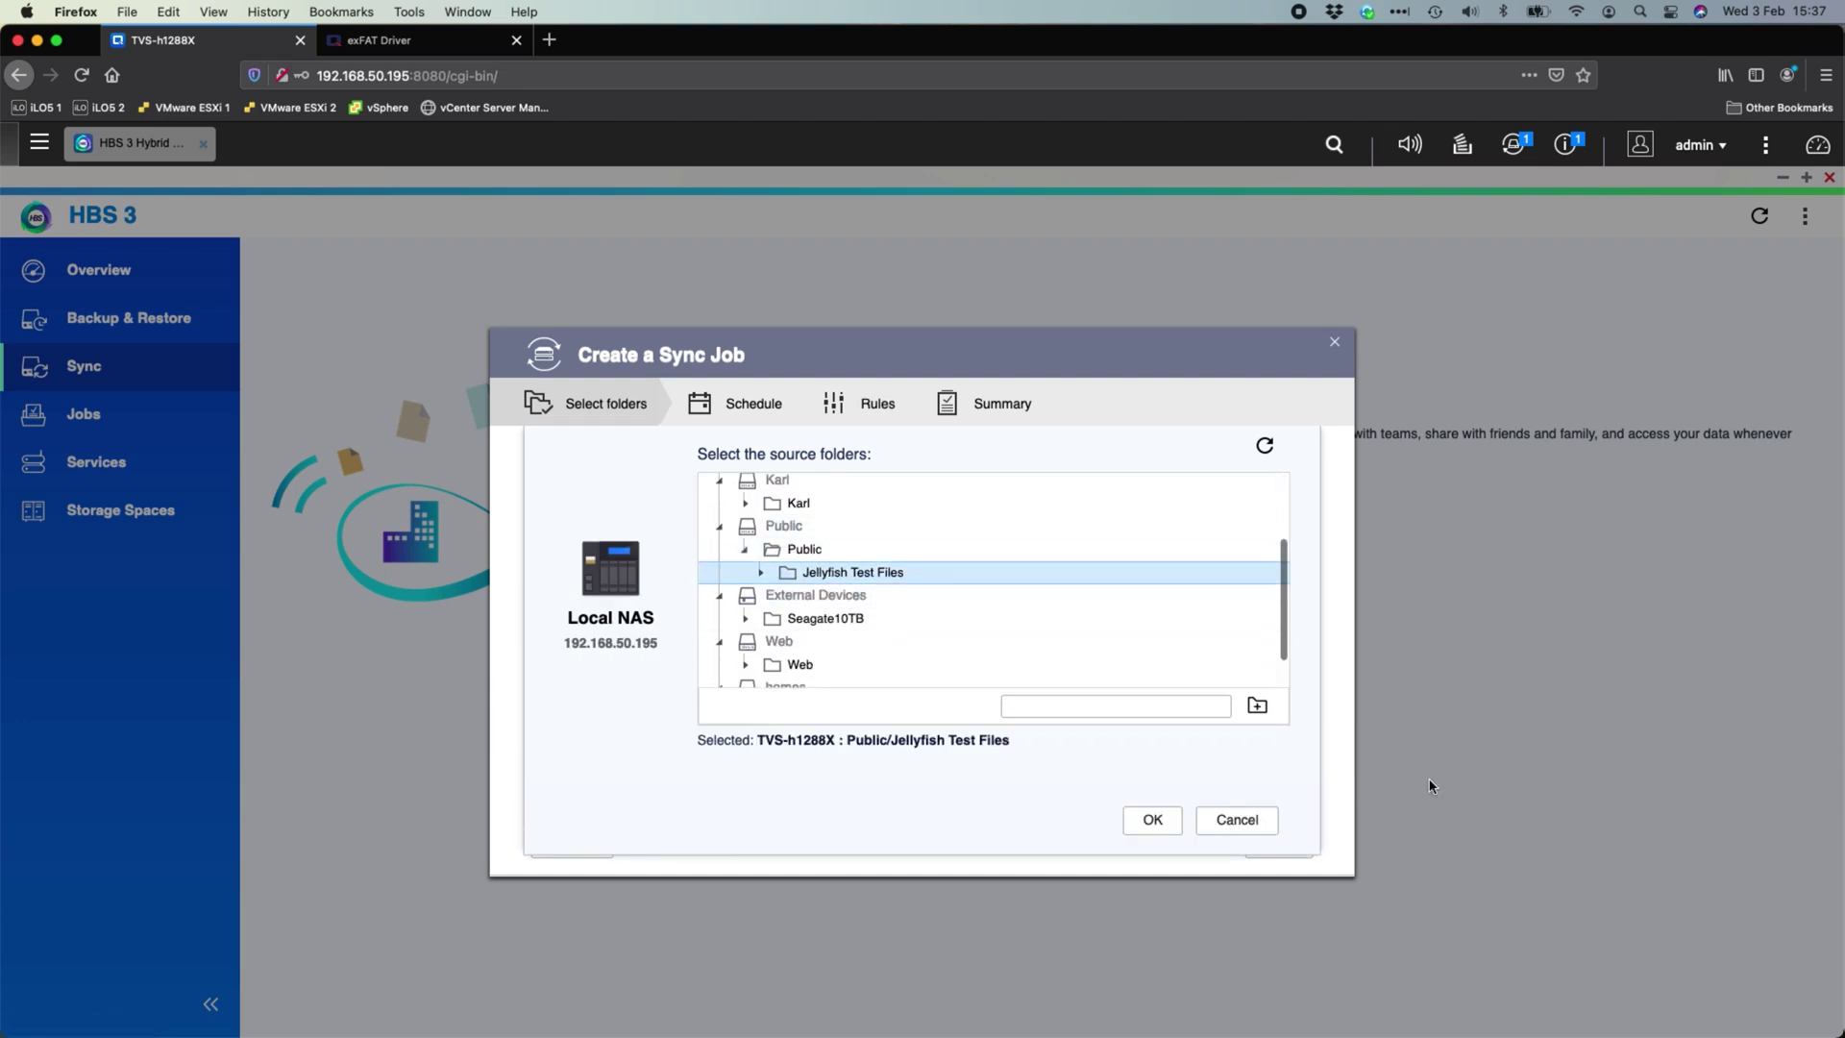
left_click(1157, 823)
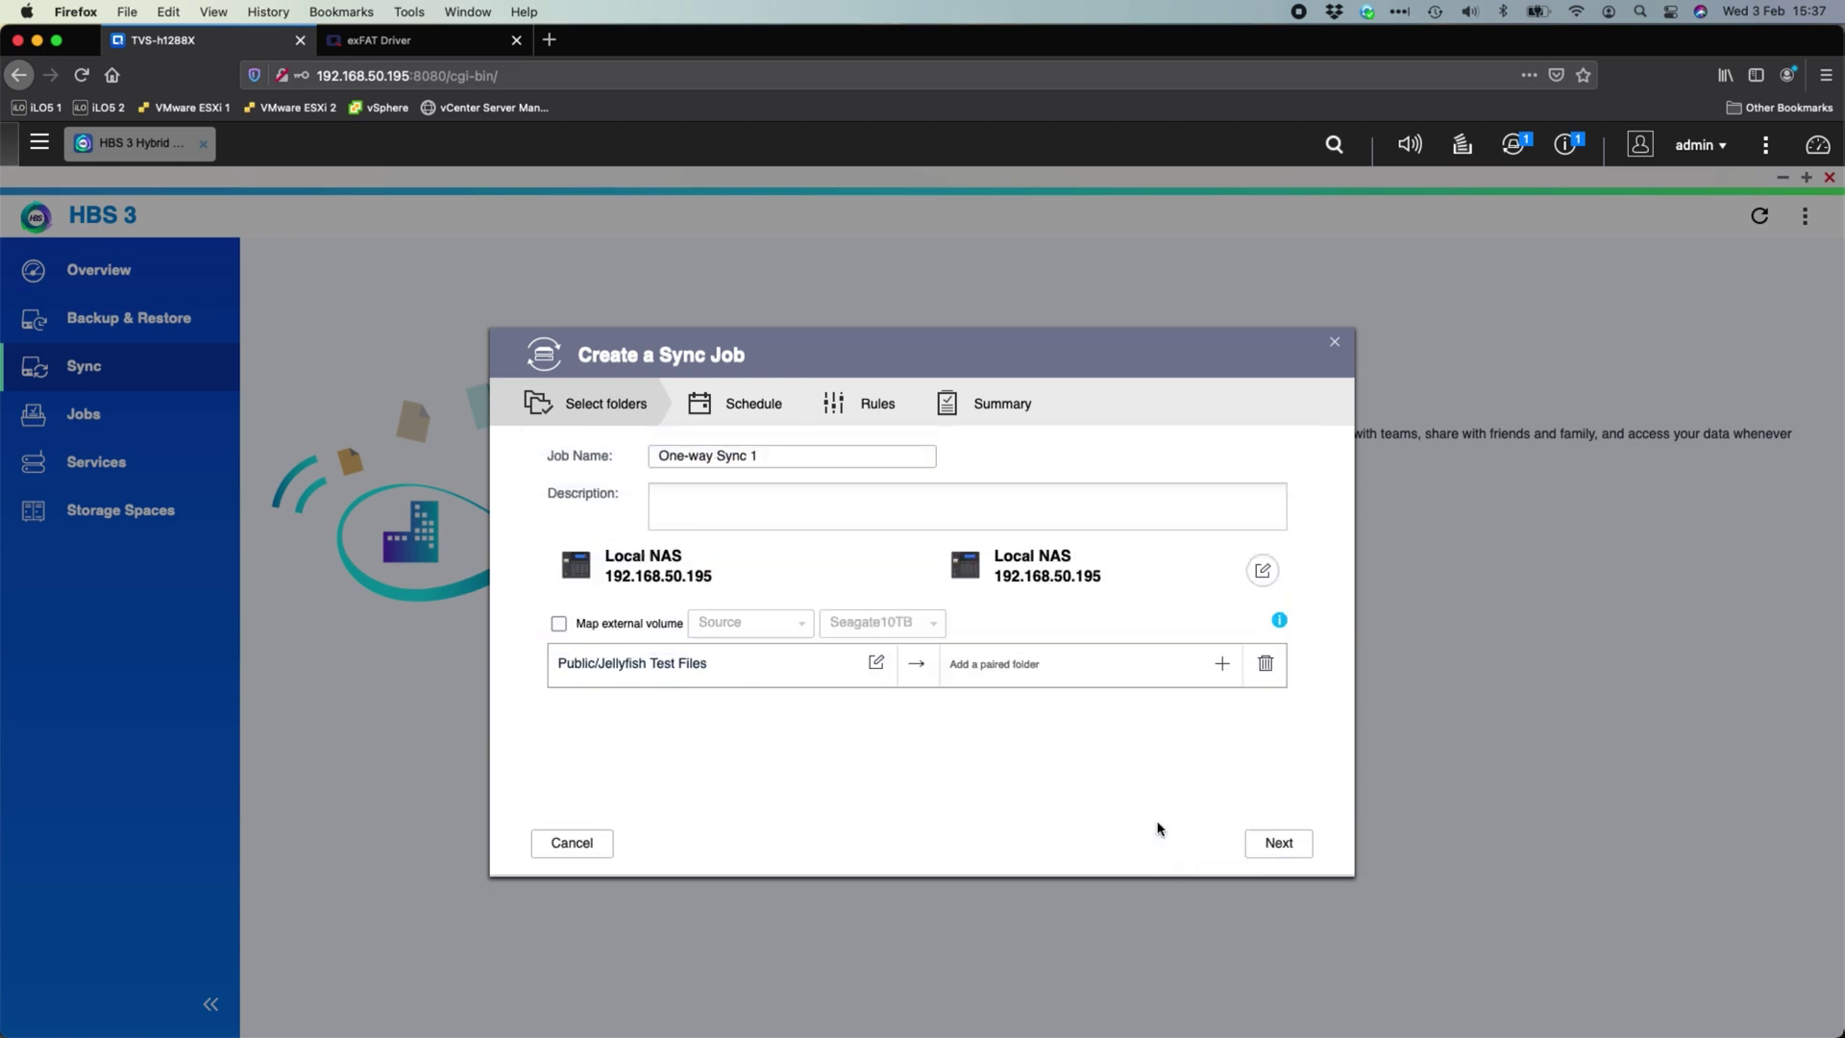
- Set Seagate10TB as the destination folder and continue to the Schedule step
left_click(1219, 664)
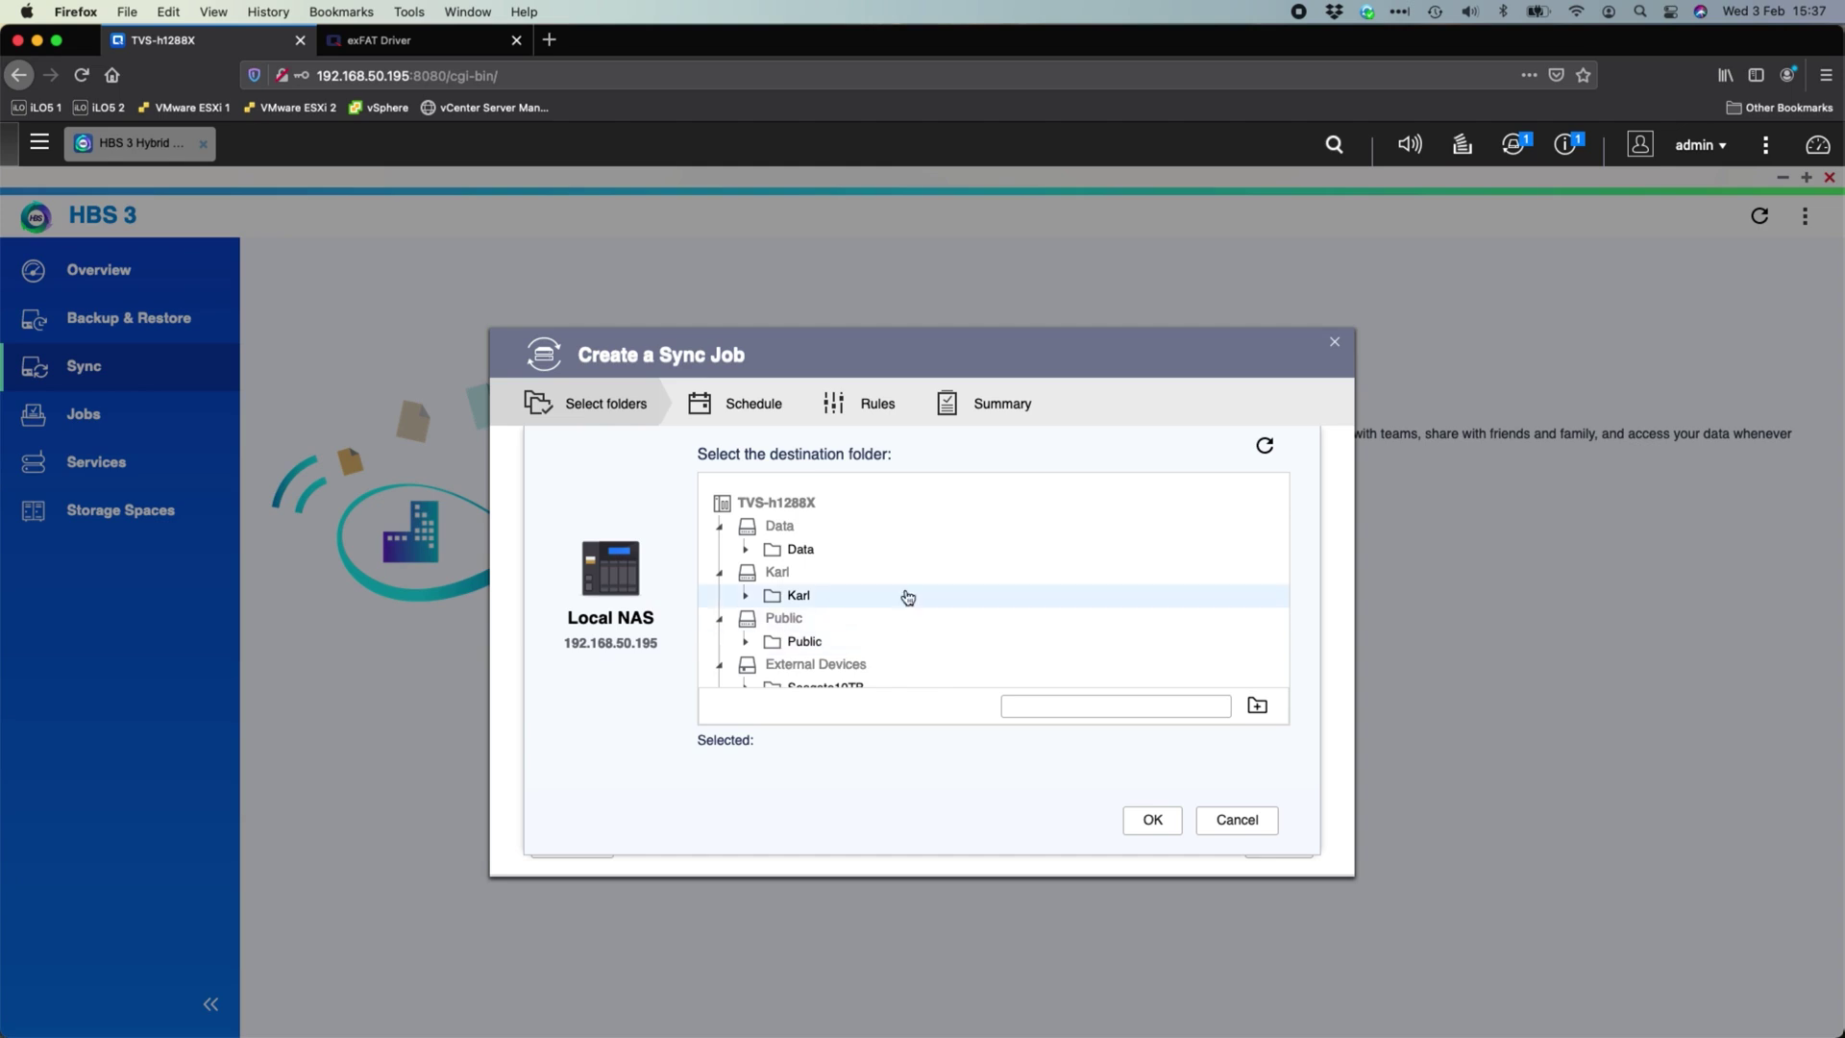
scroll(908, 597, "down", 2)
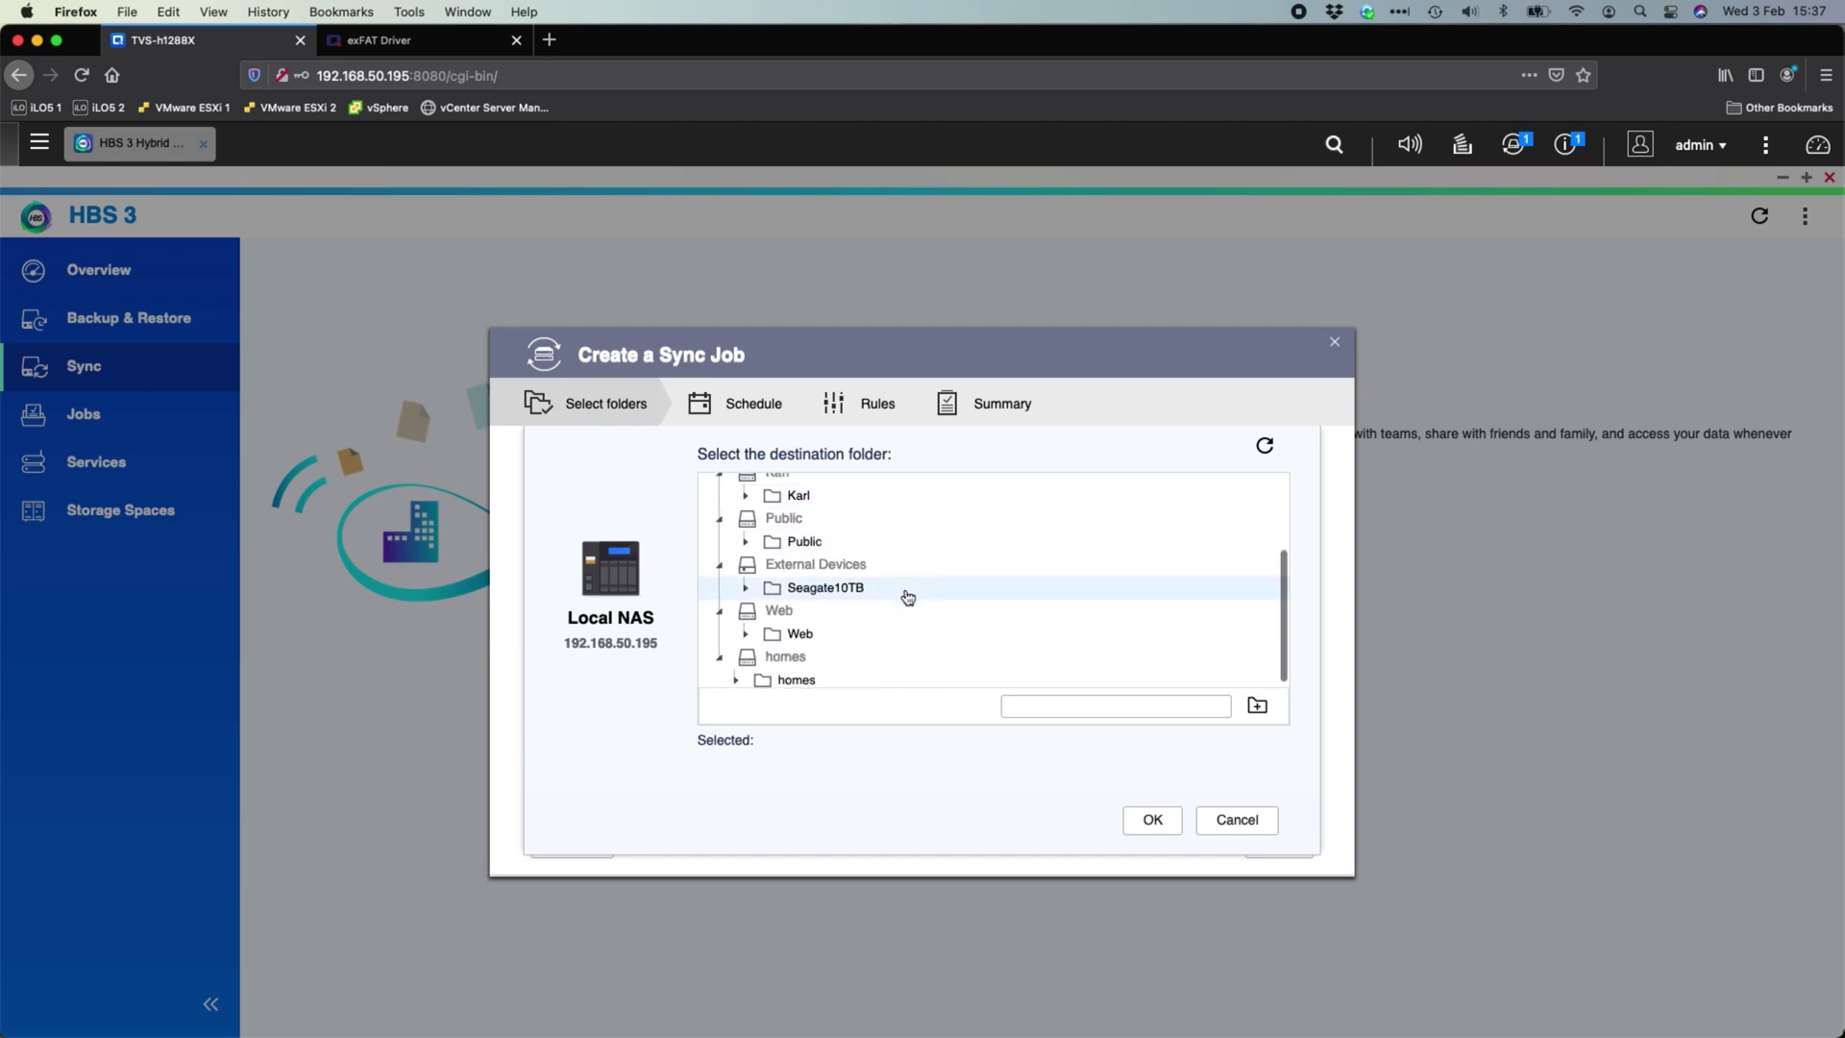
left_click(792, 588)
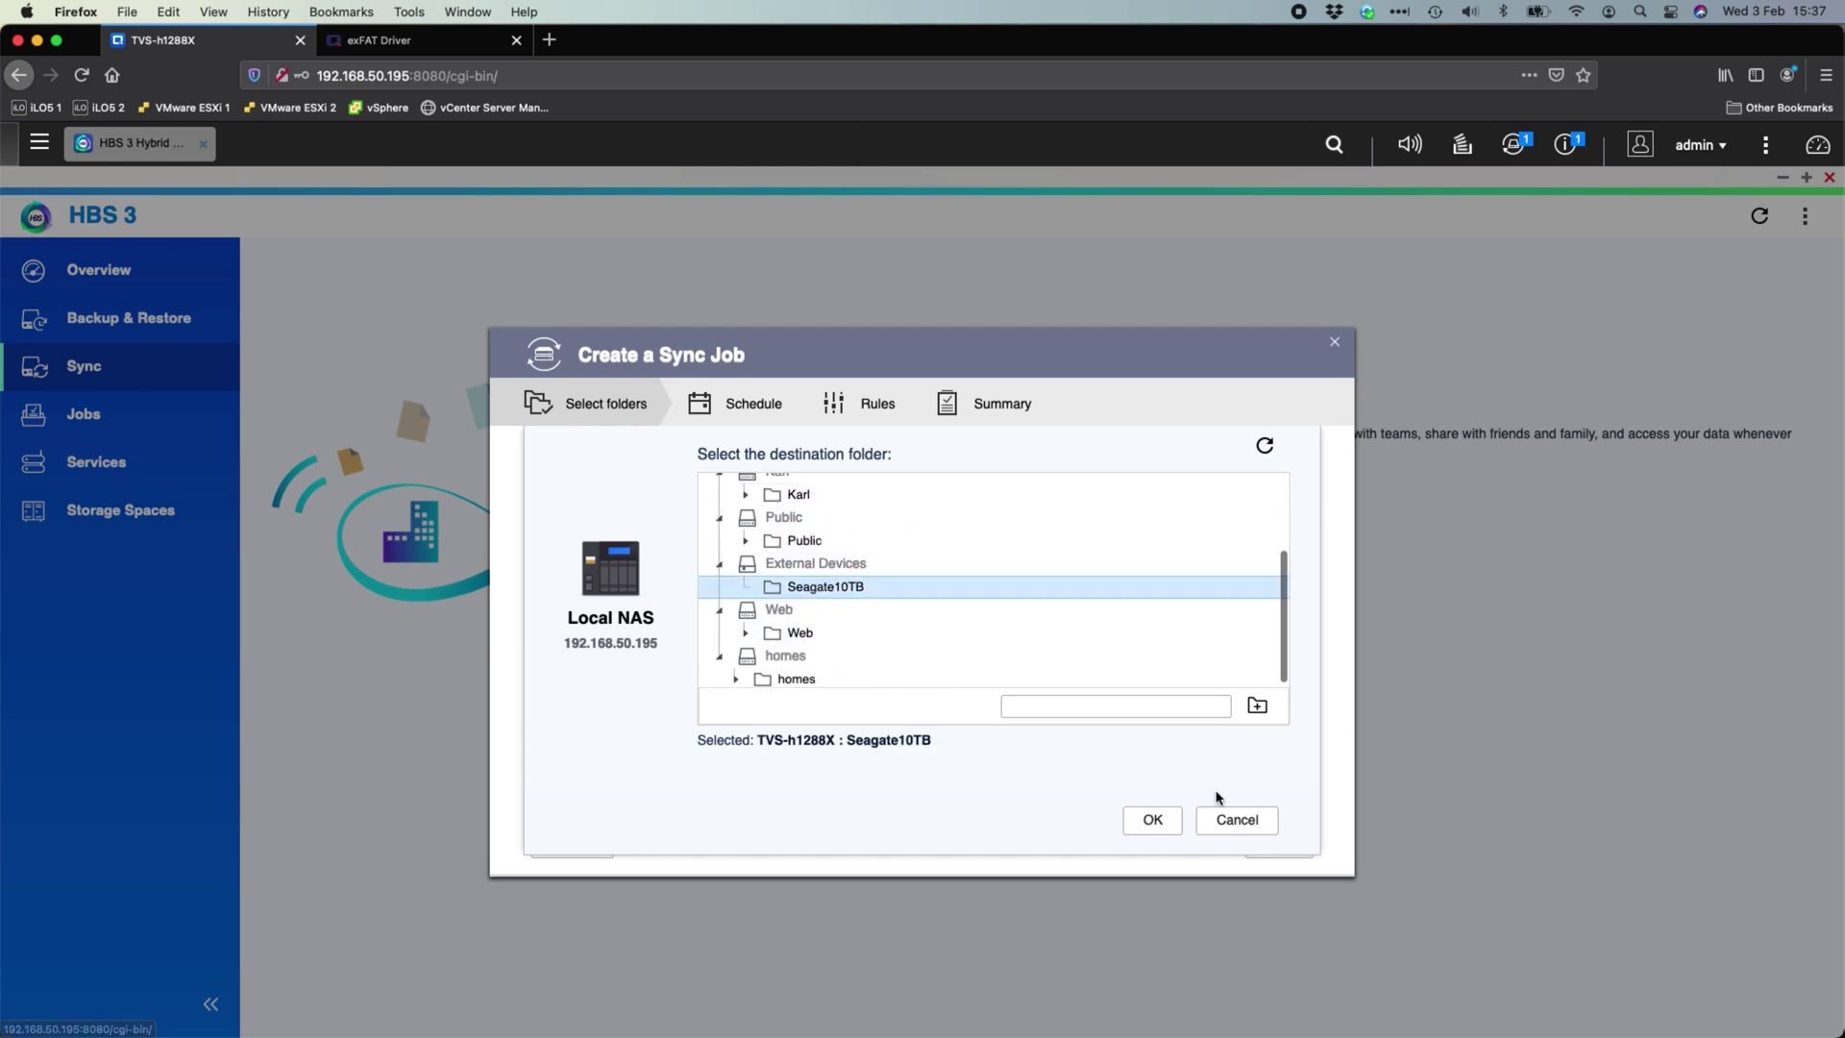
left_click(1158, 822)
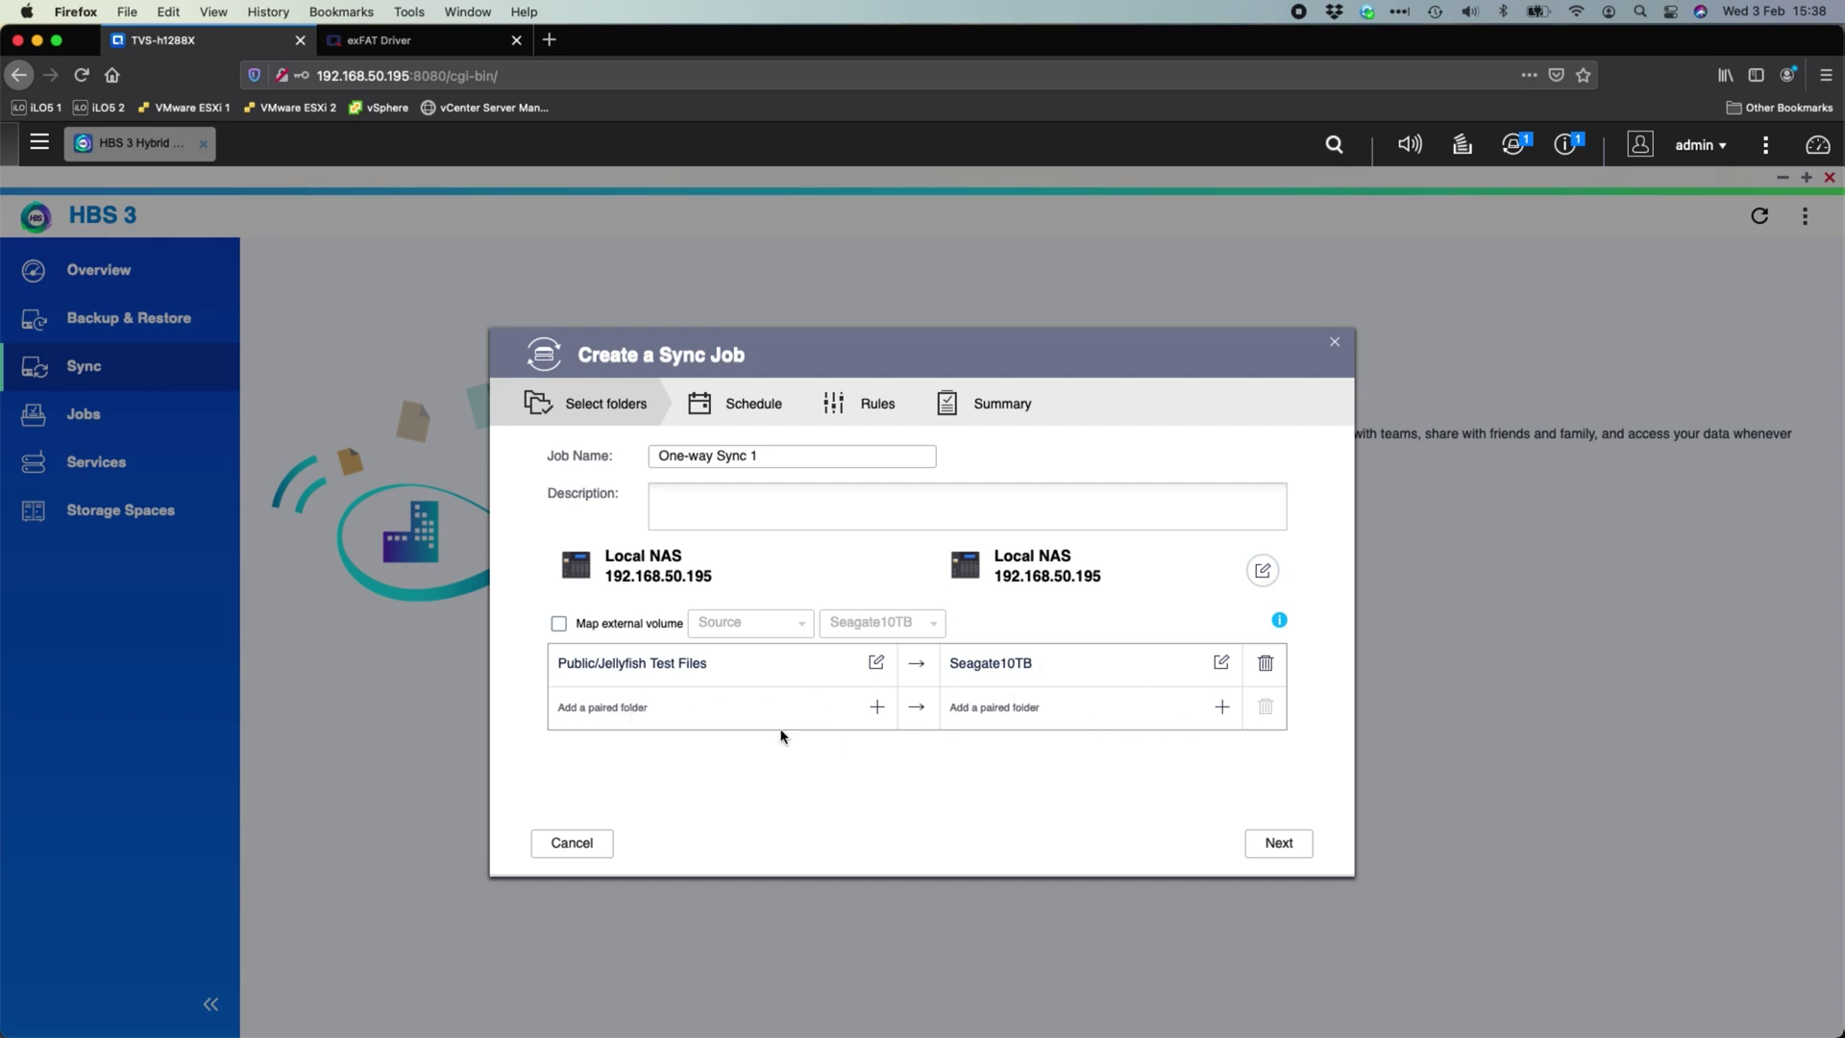
left_click(1281, 842)
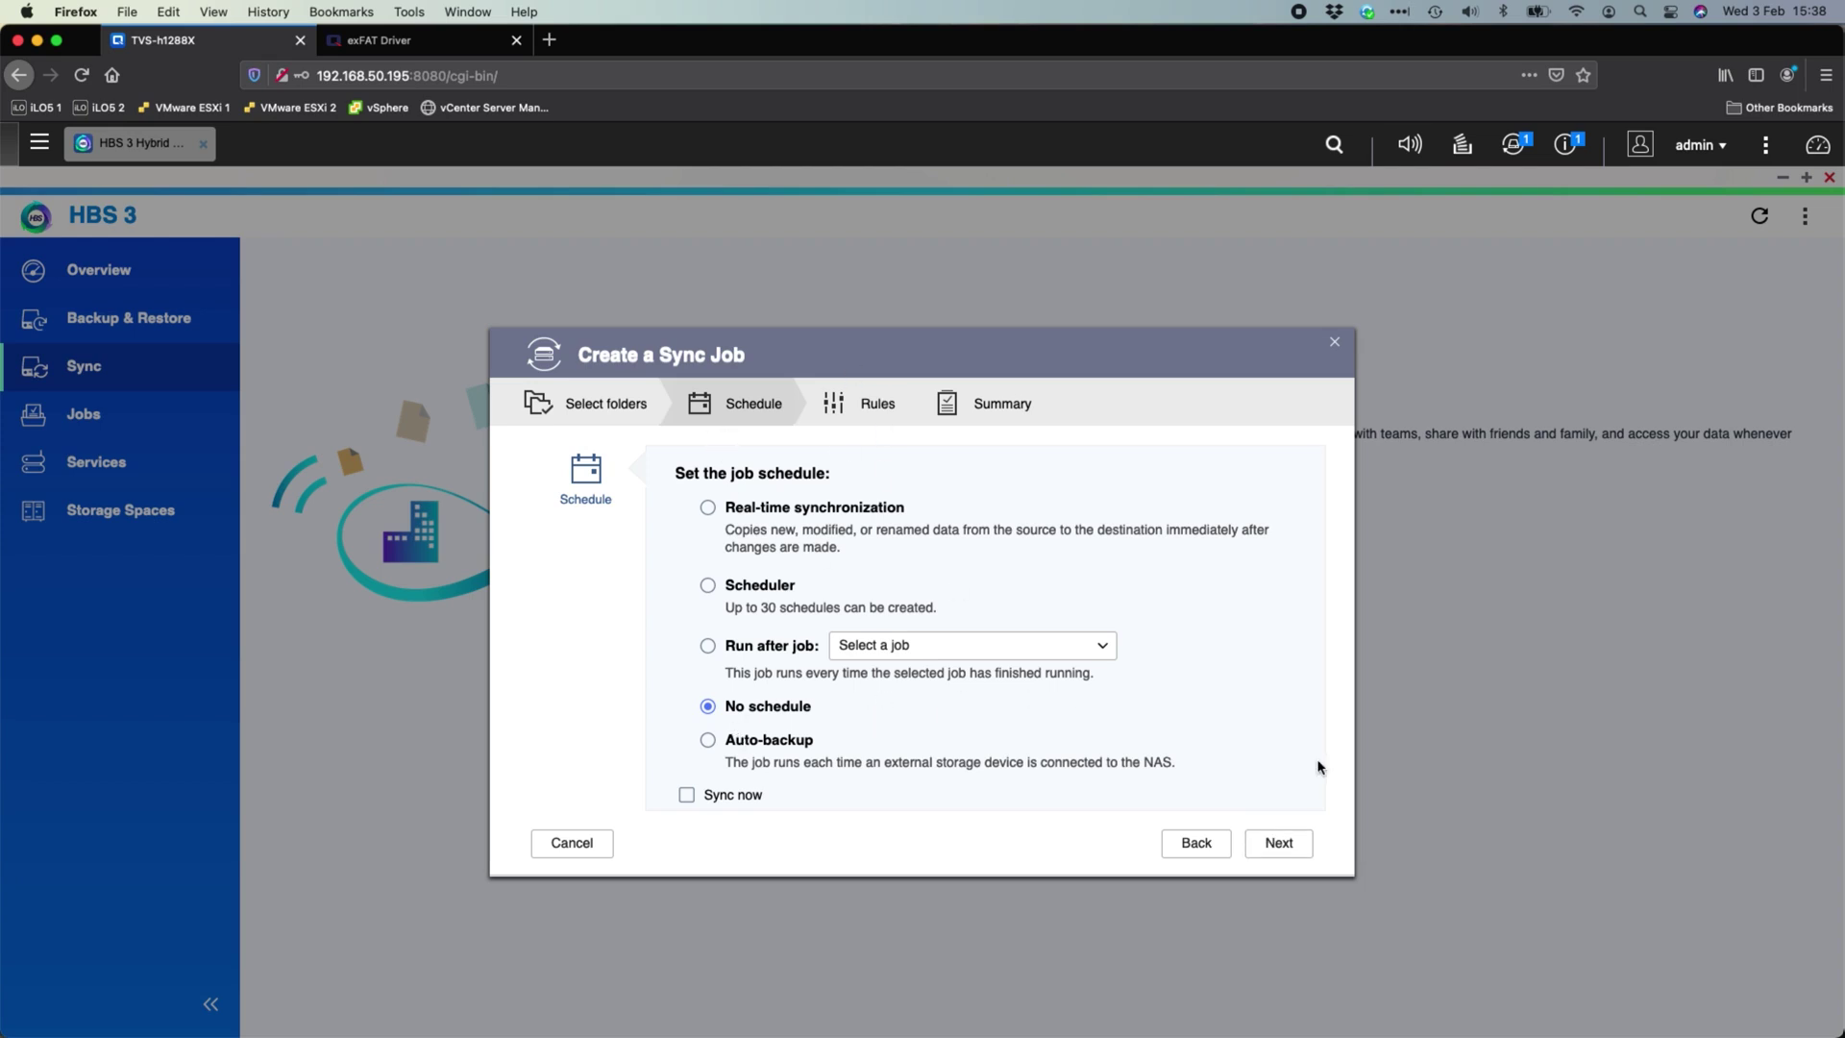
- Cancel the sync job, then under Services select USB One Touch Copy and switch to that operating mode
left_click(571, 843)
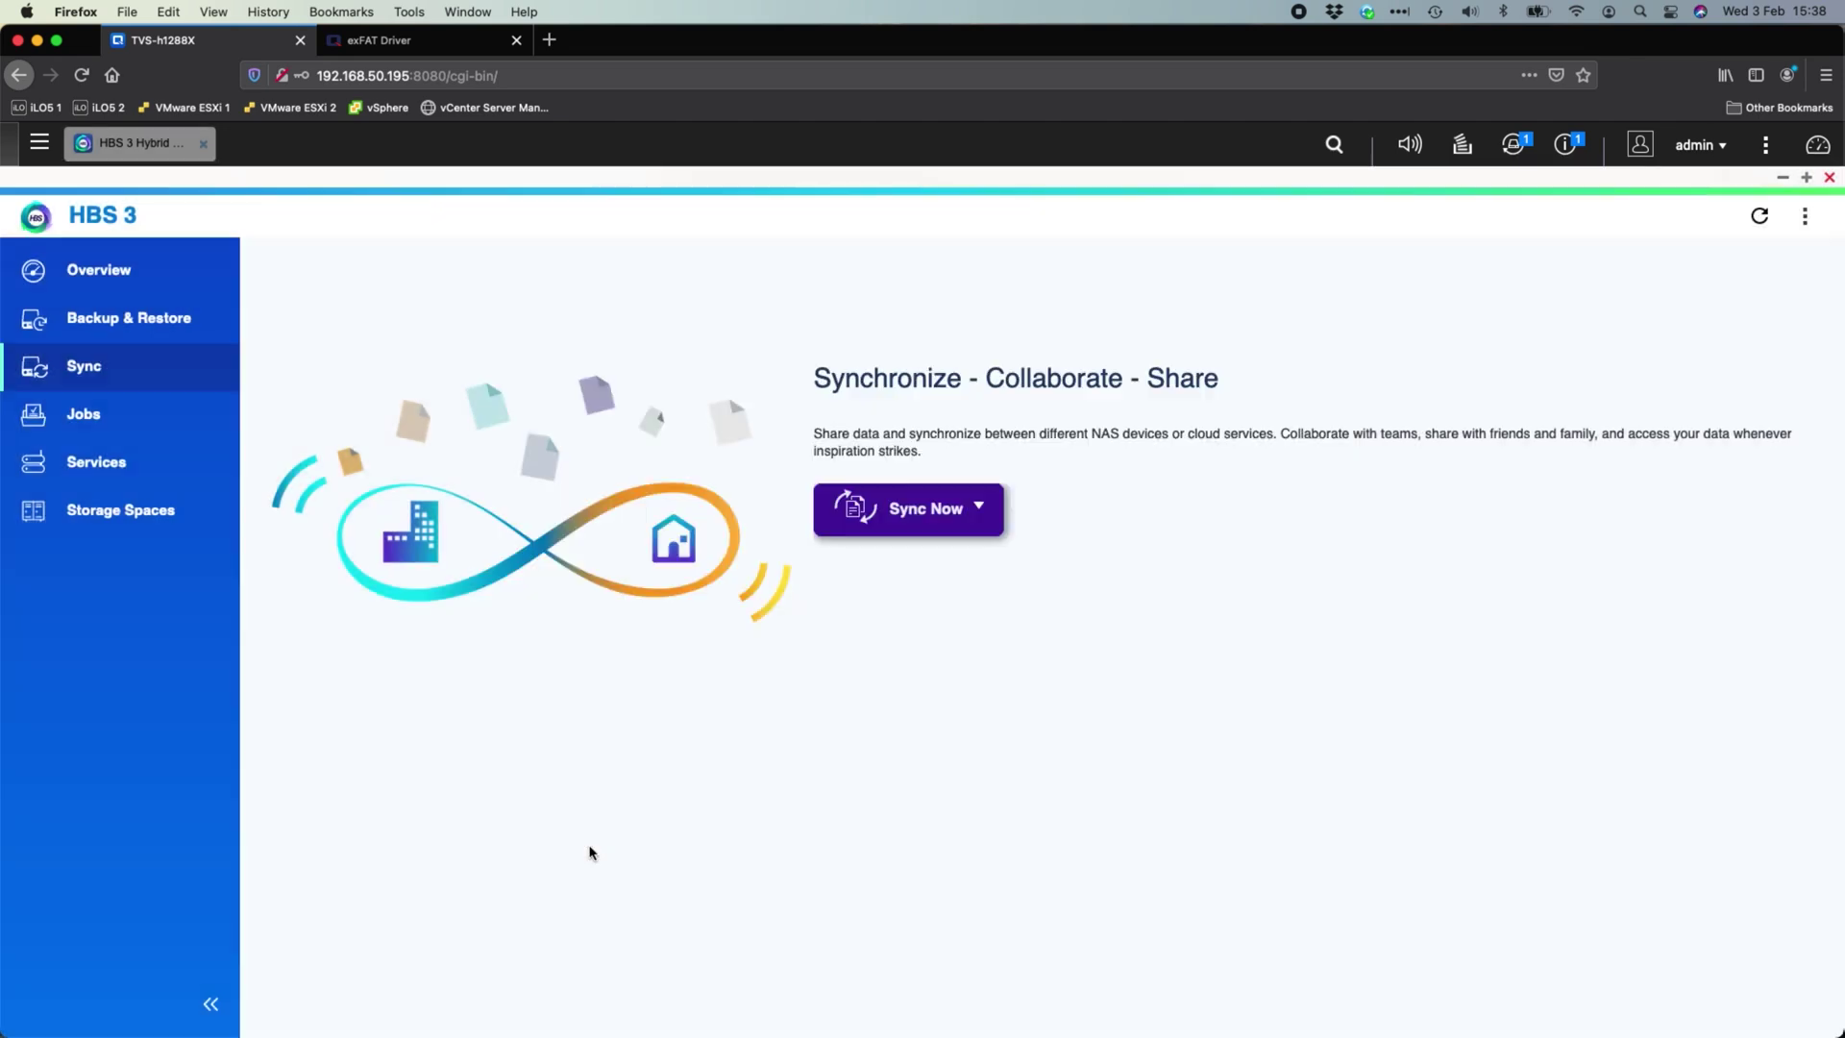
left_click(147, 474)
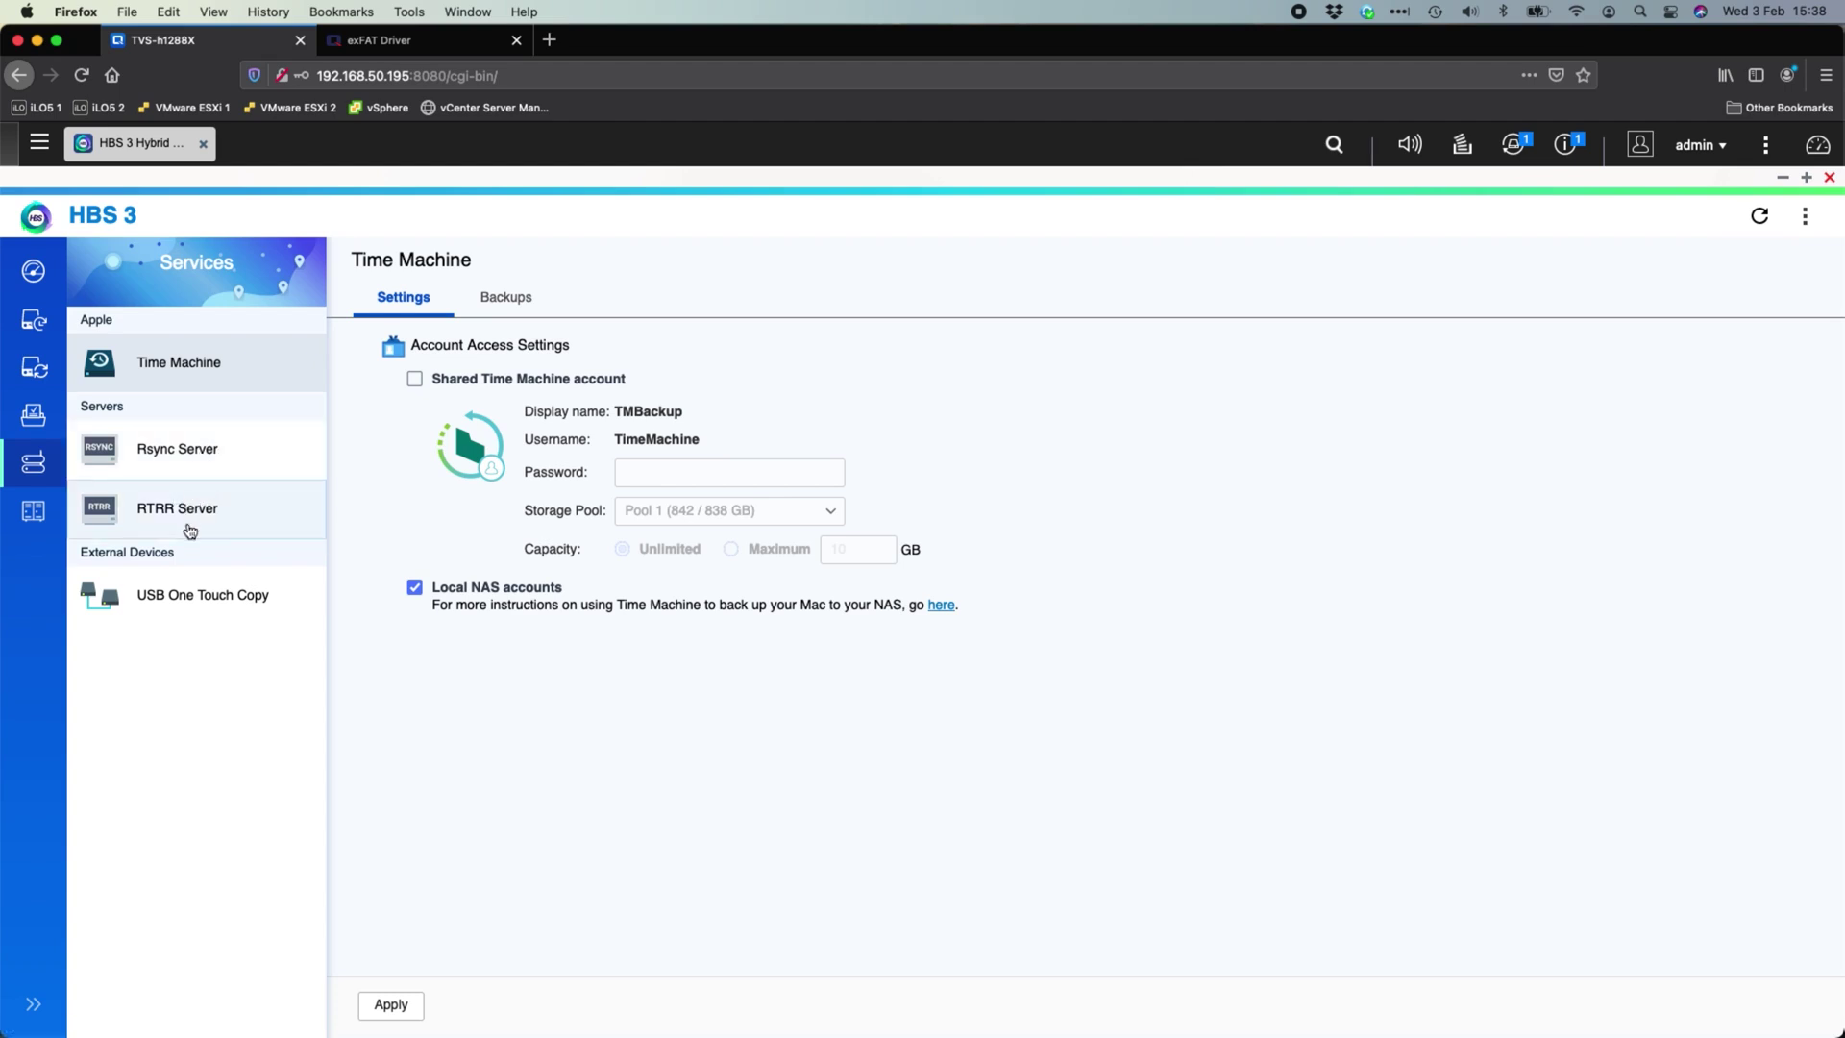
left_click(222, 598)
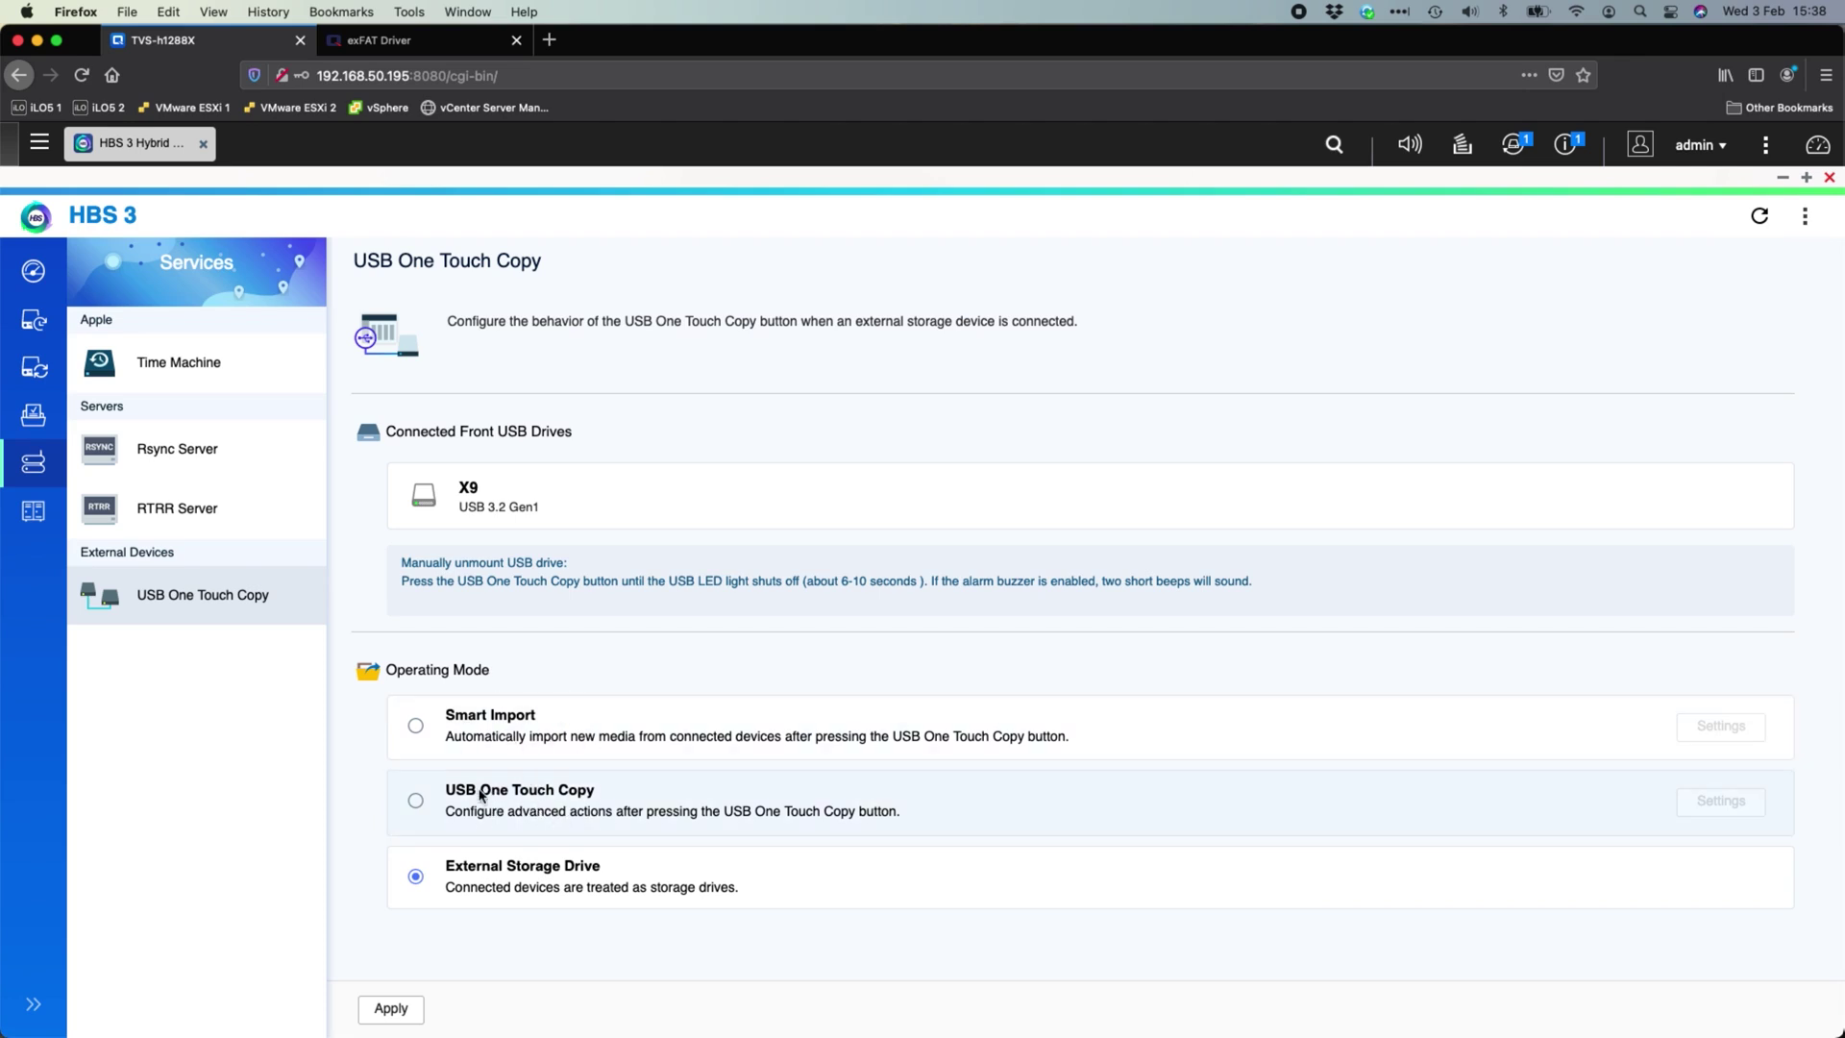
left_click(416, 801)
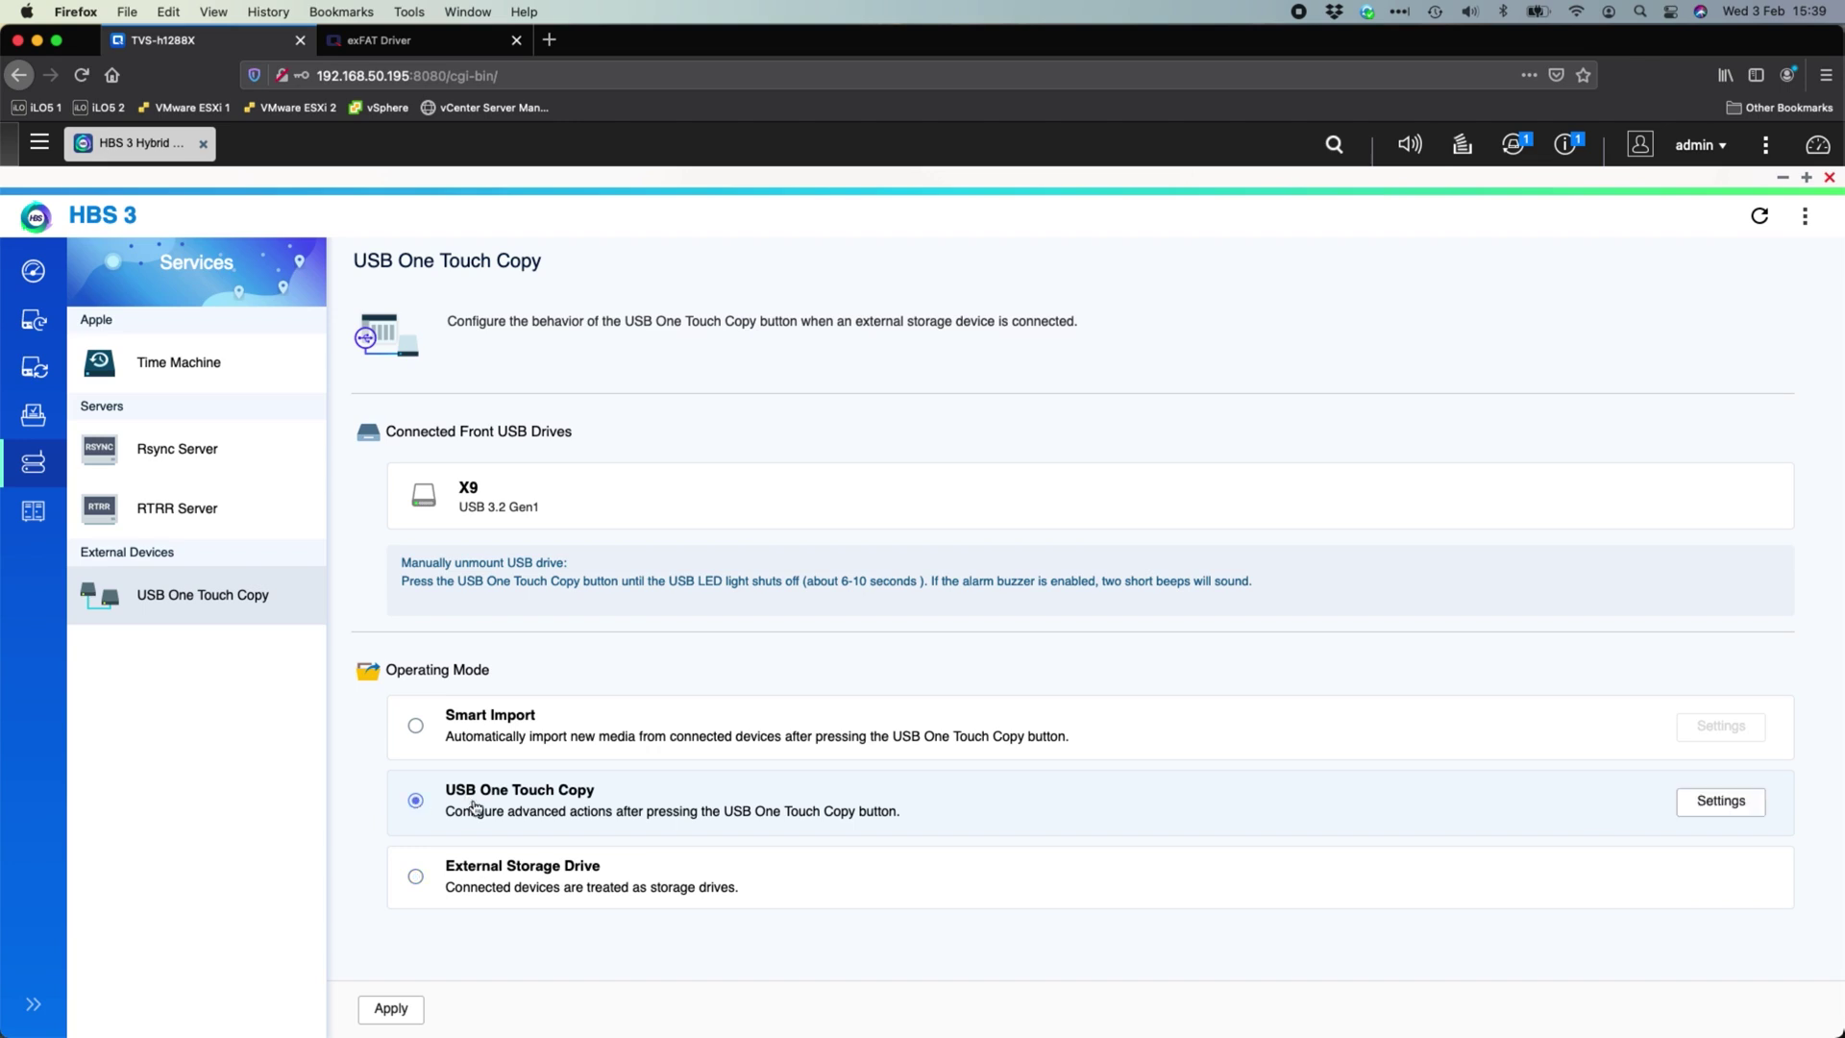
- Set the USB One Touch Copy backup mode to Back up to connected USB drive, keeping Add directory
left_click(1725, 805)
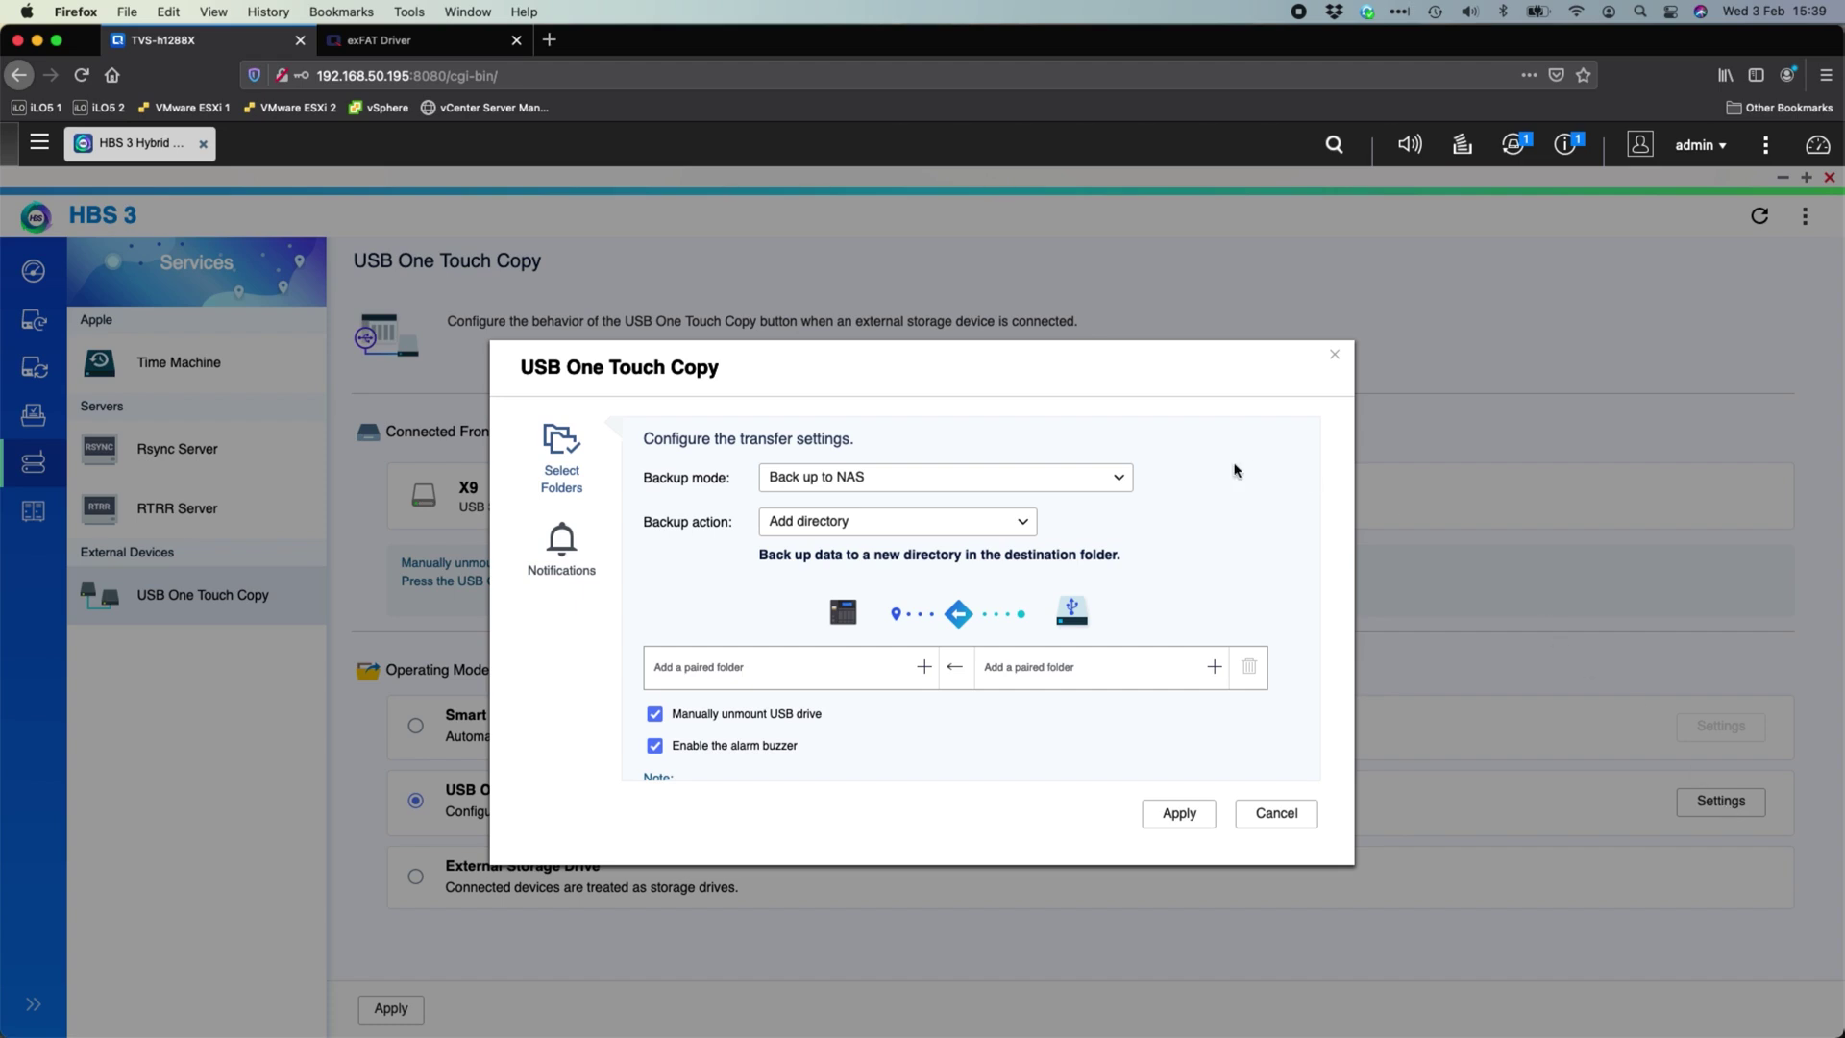
left_click(948, 482)
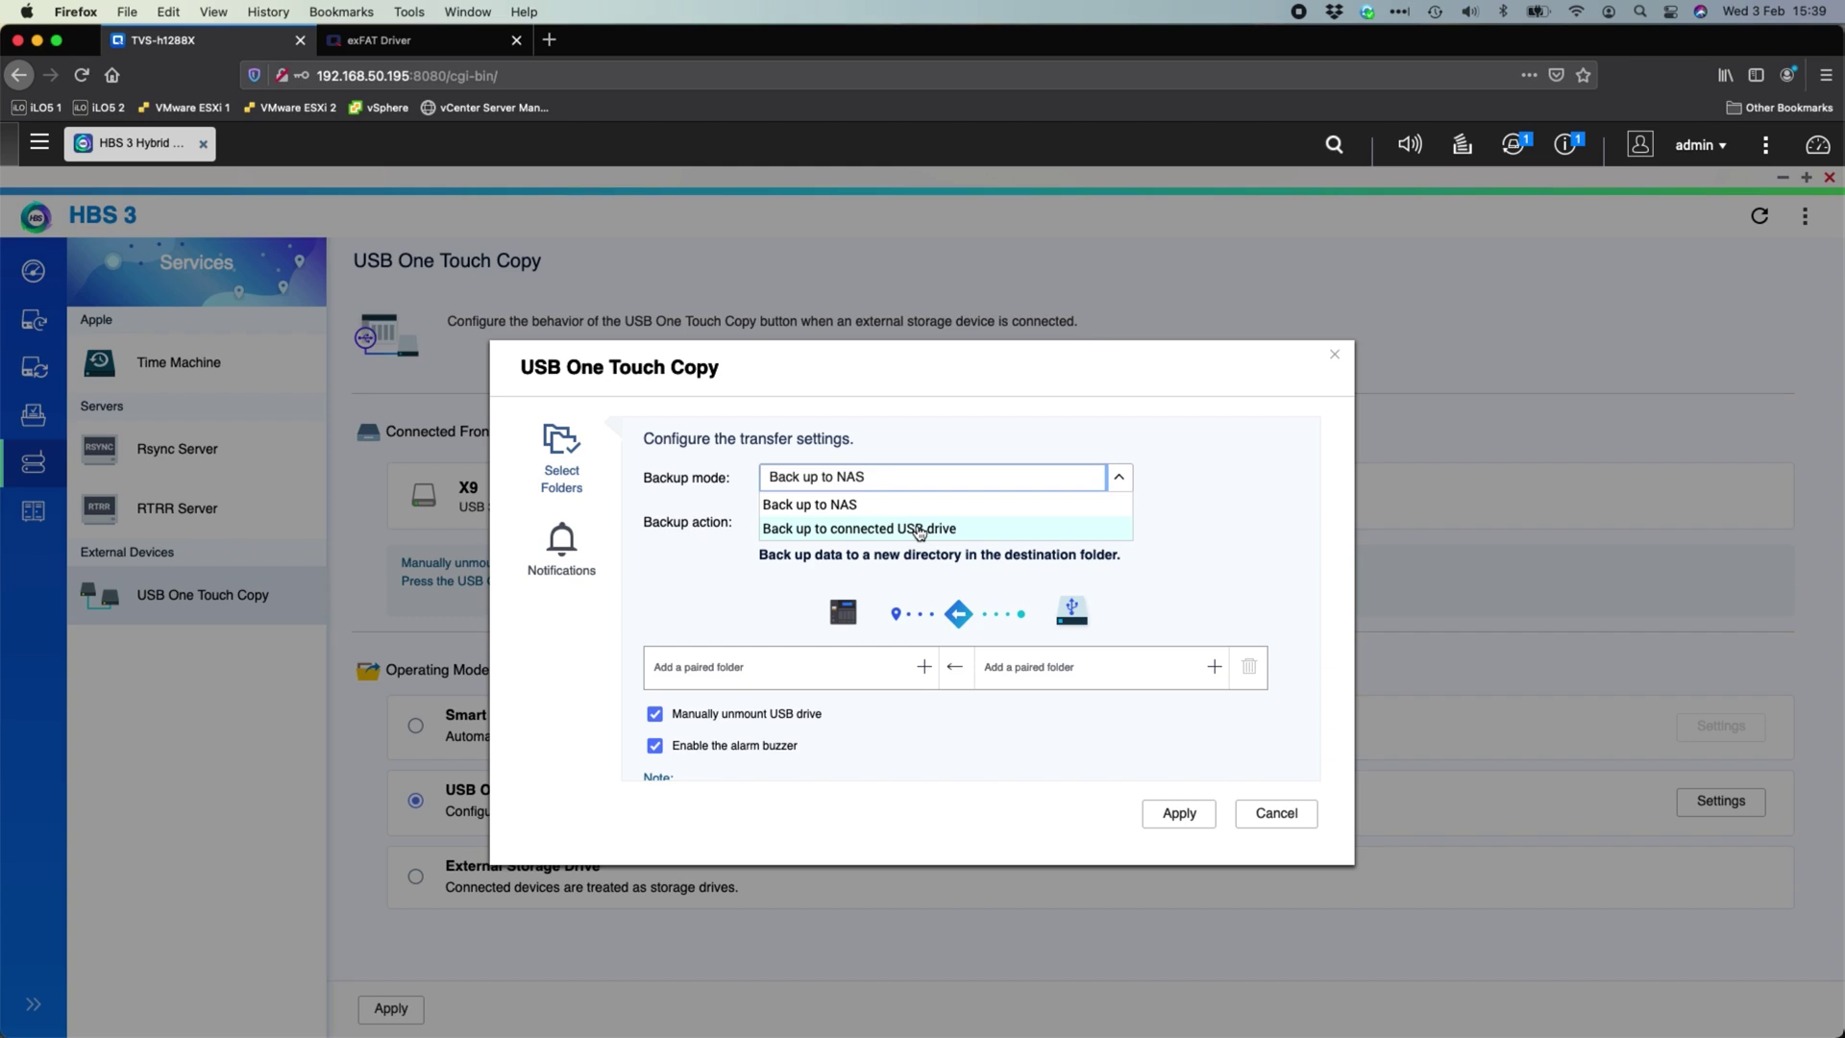
left_click(919, 530)
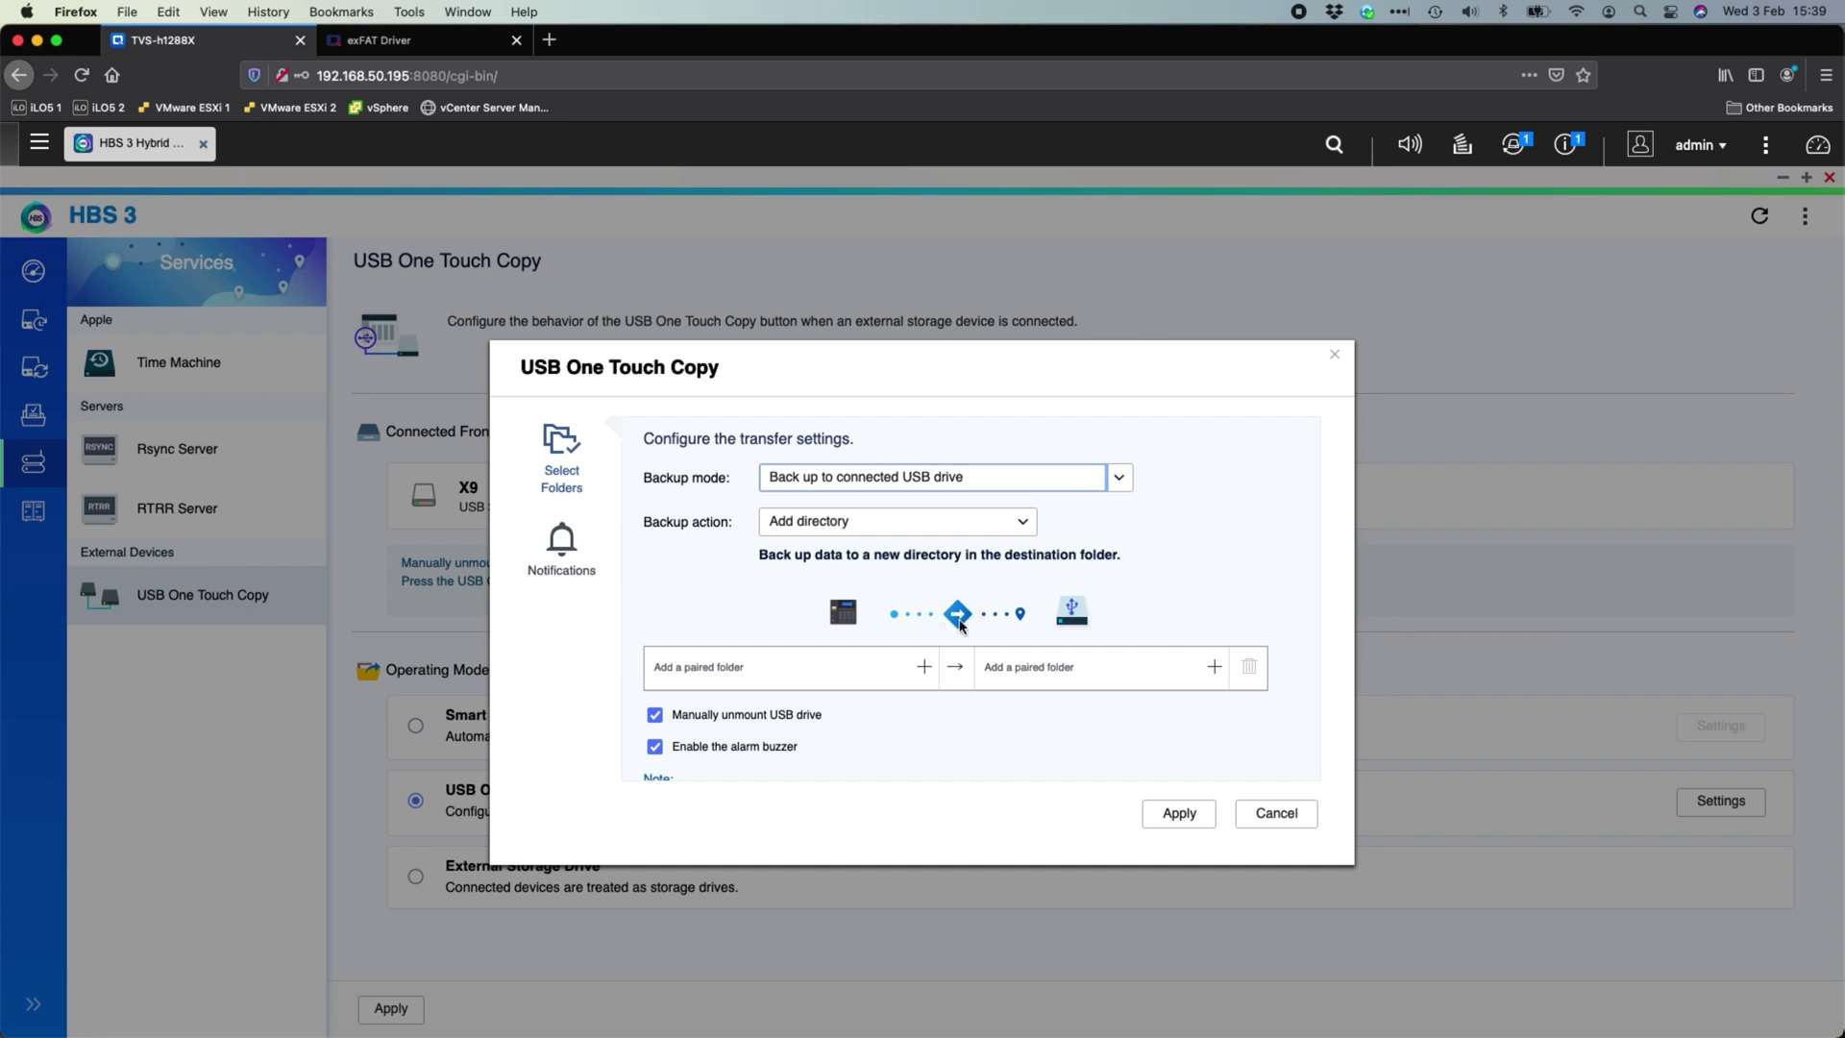
left_click(1070, 478)
left_click(1007, 507)
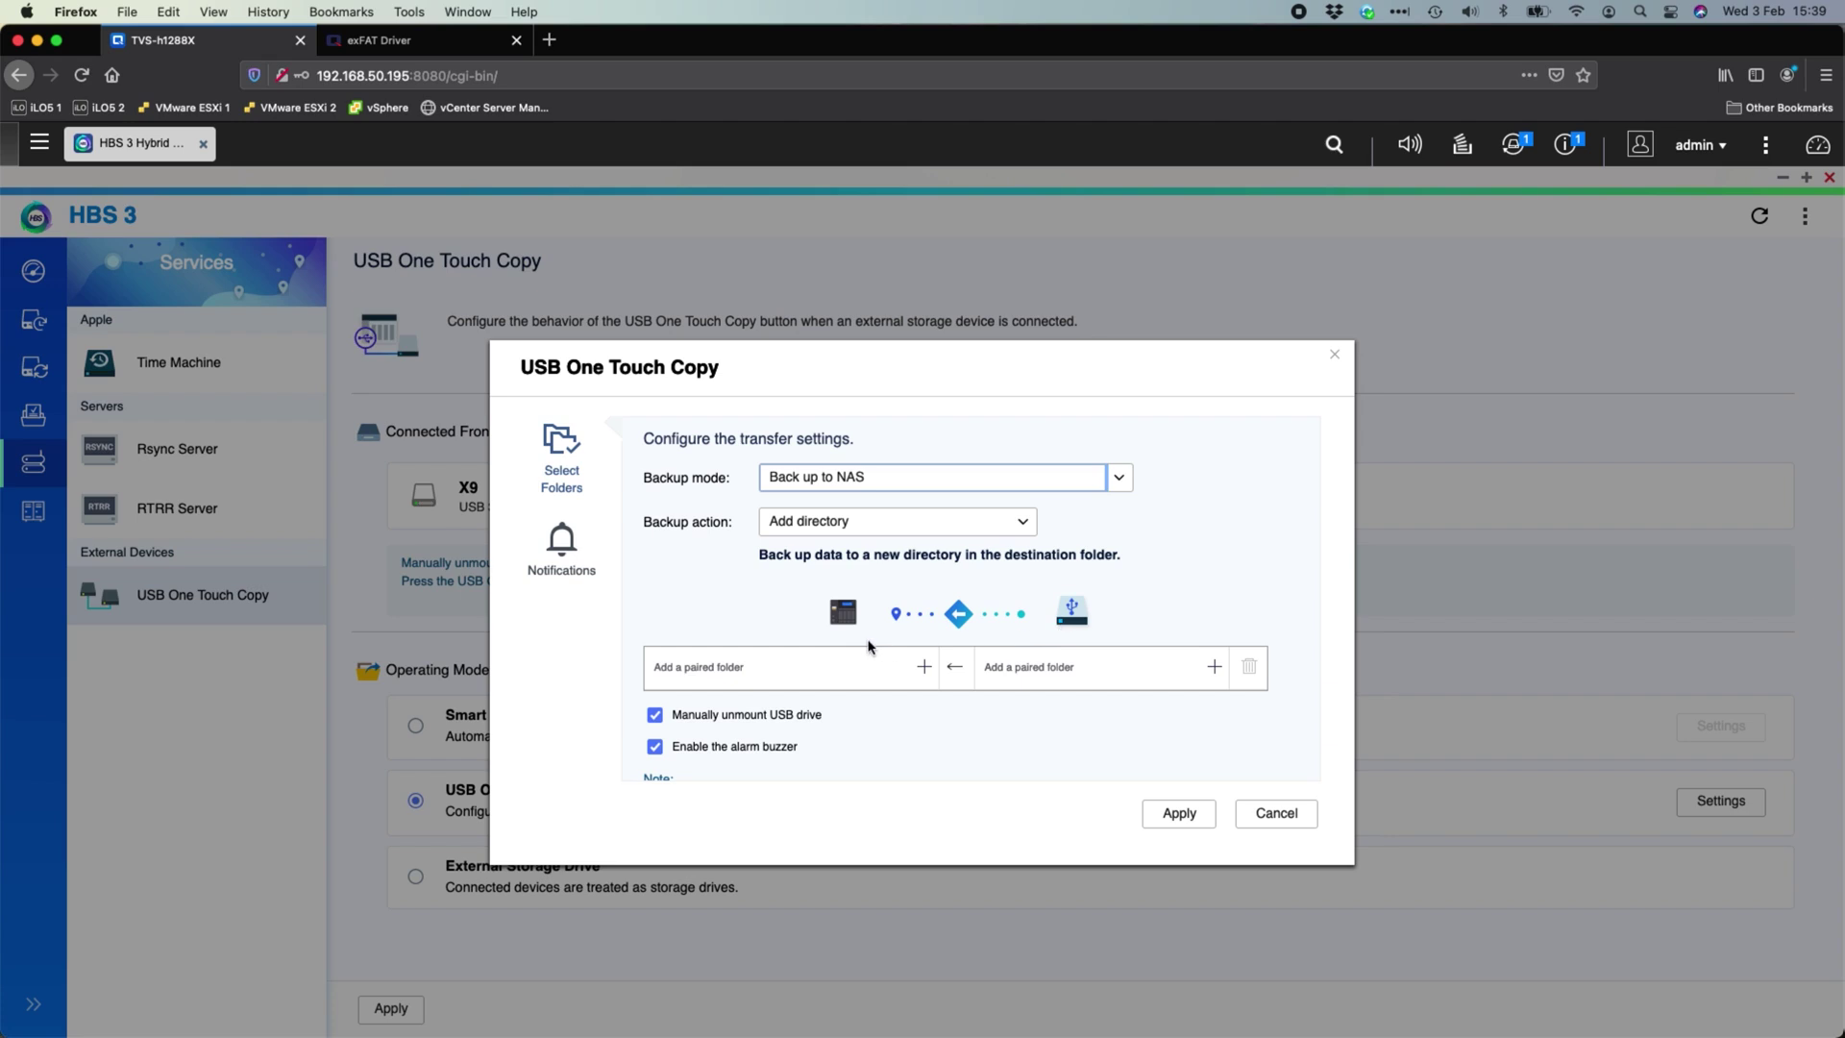
left_click(1015, 477)
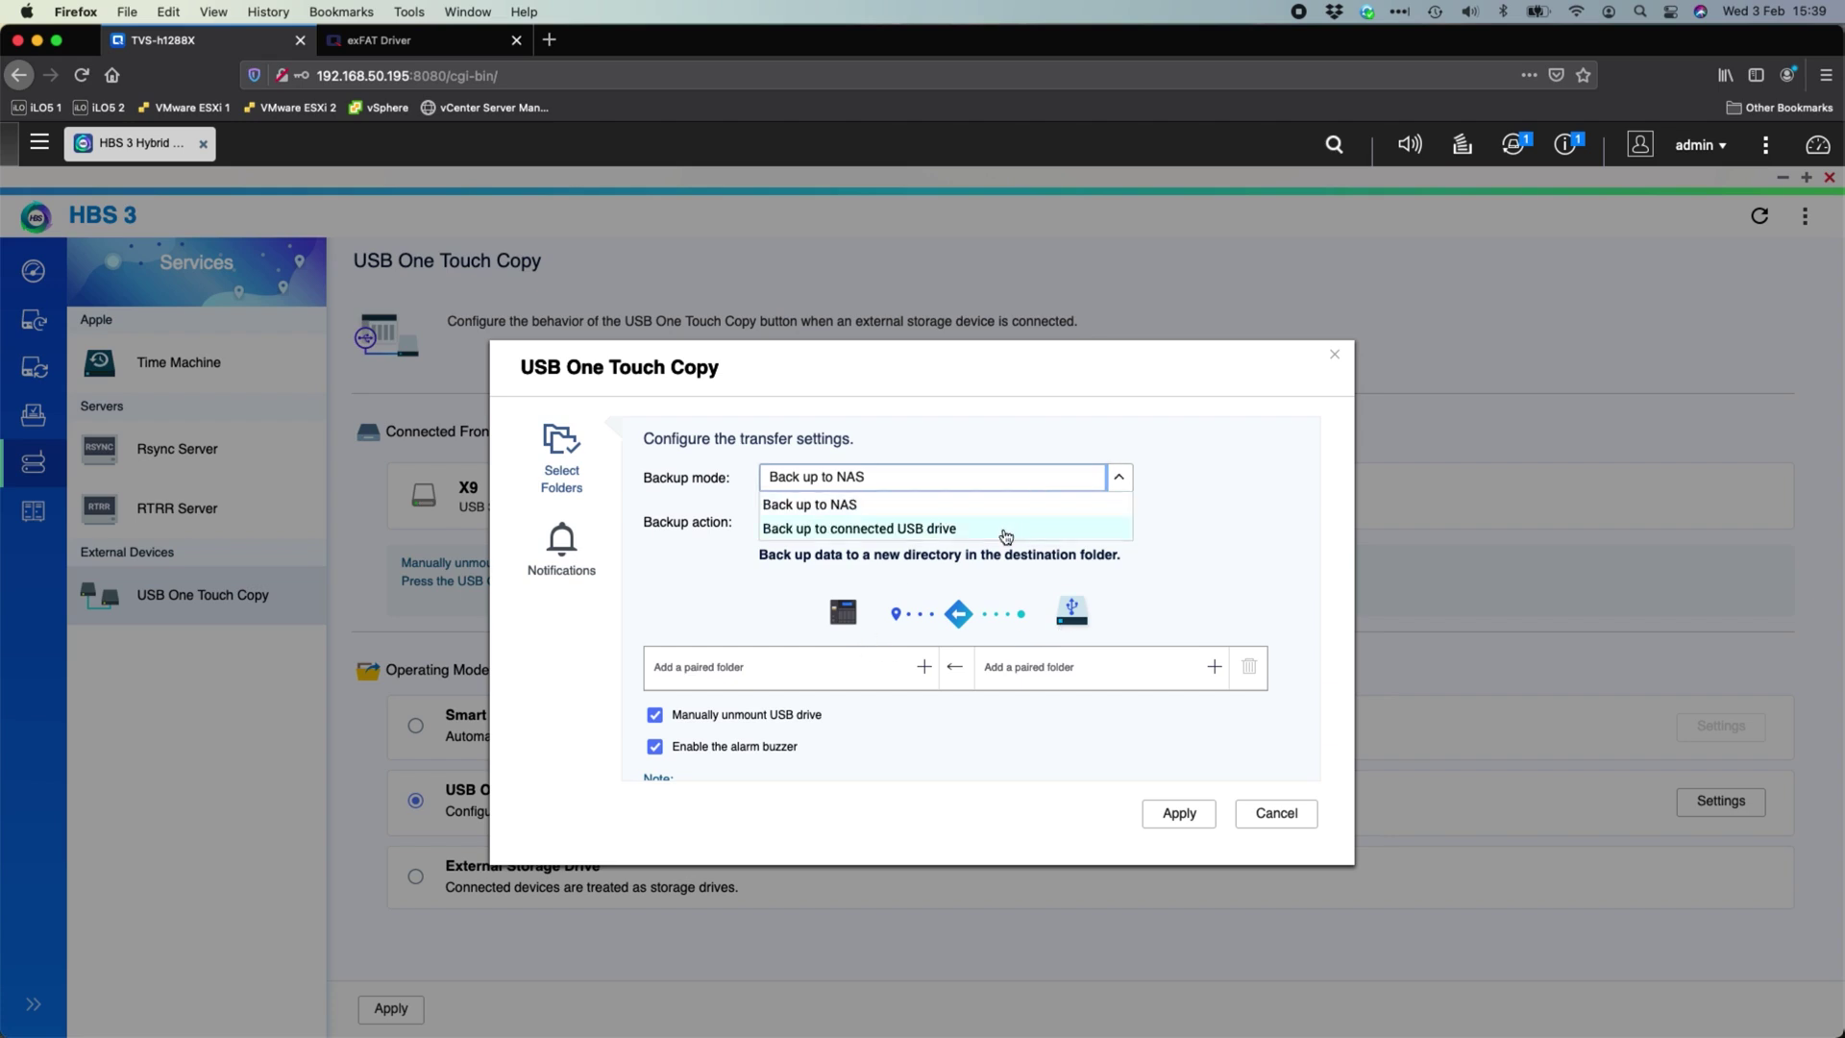
left_click(1006, 530)
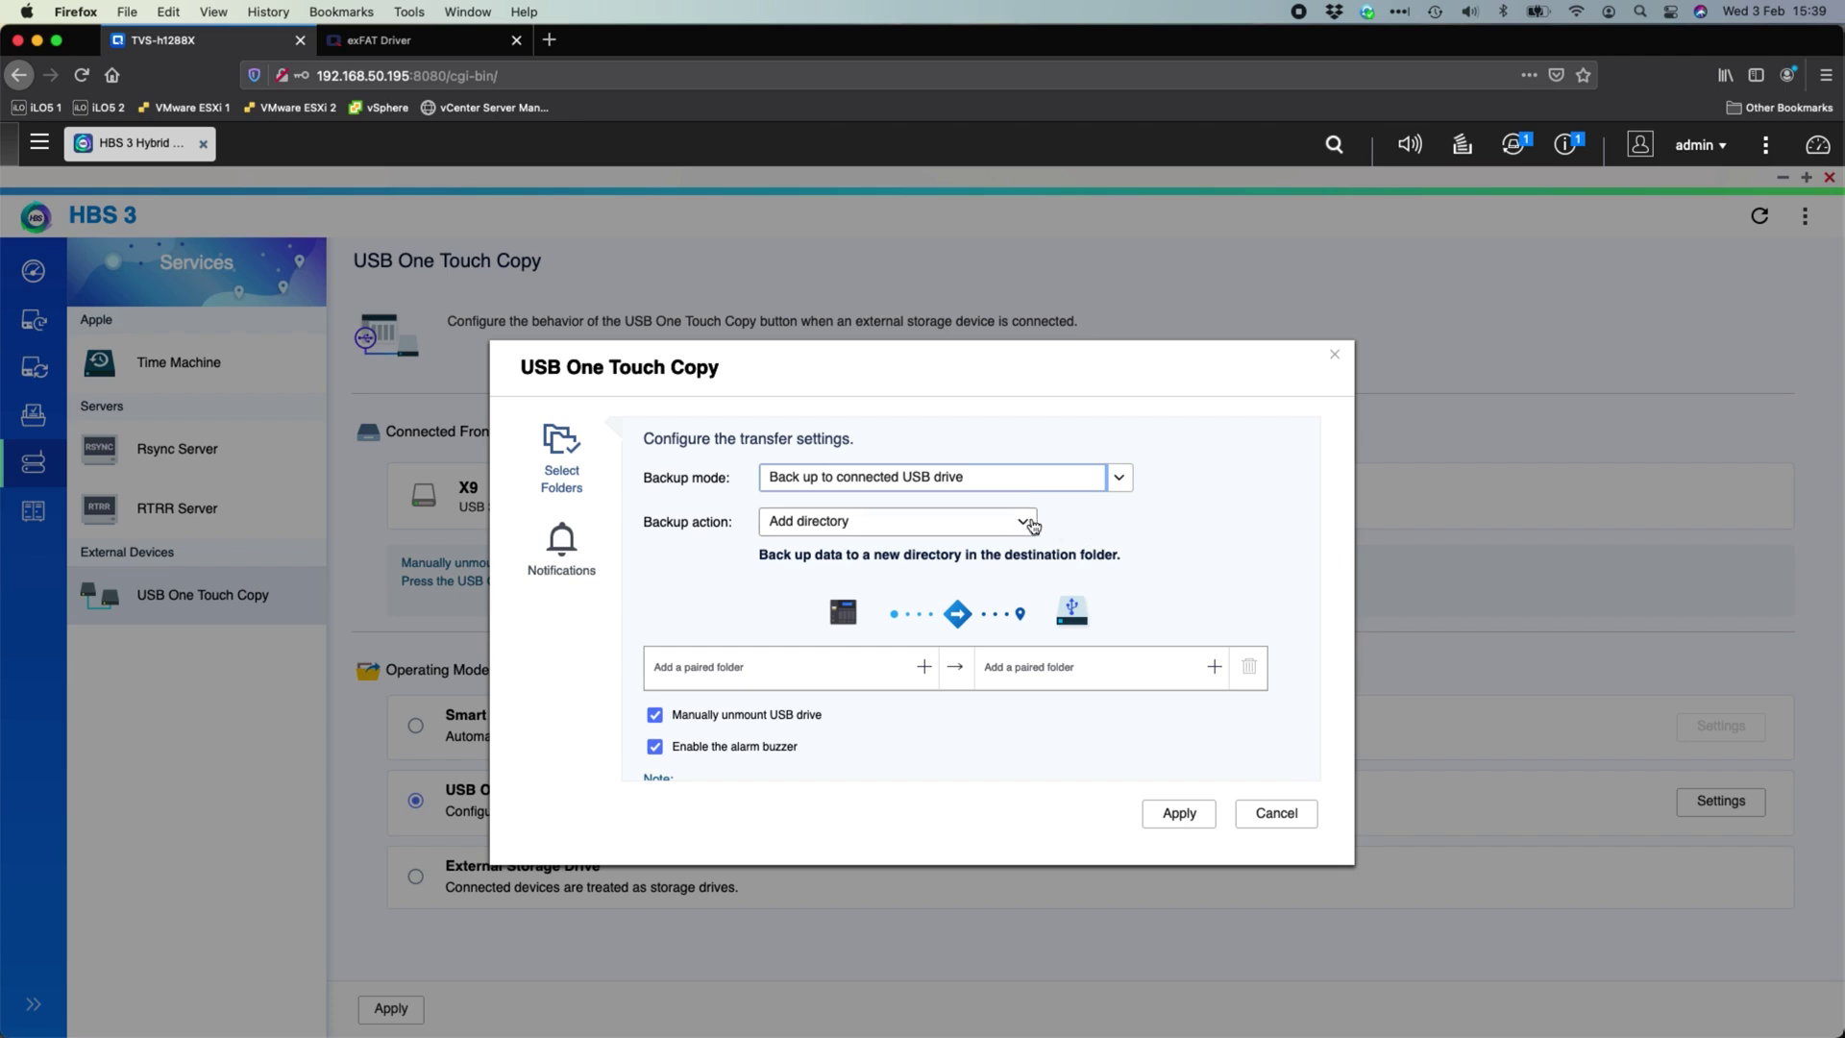
left_click(1024, 522)
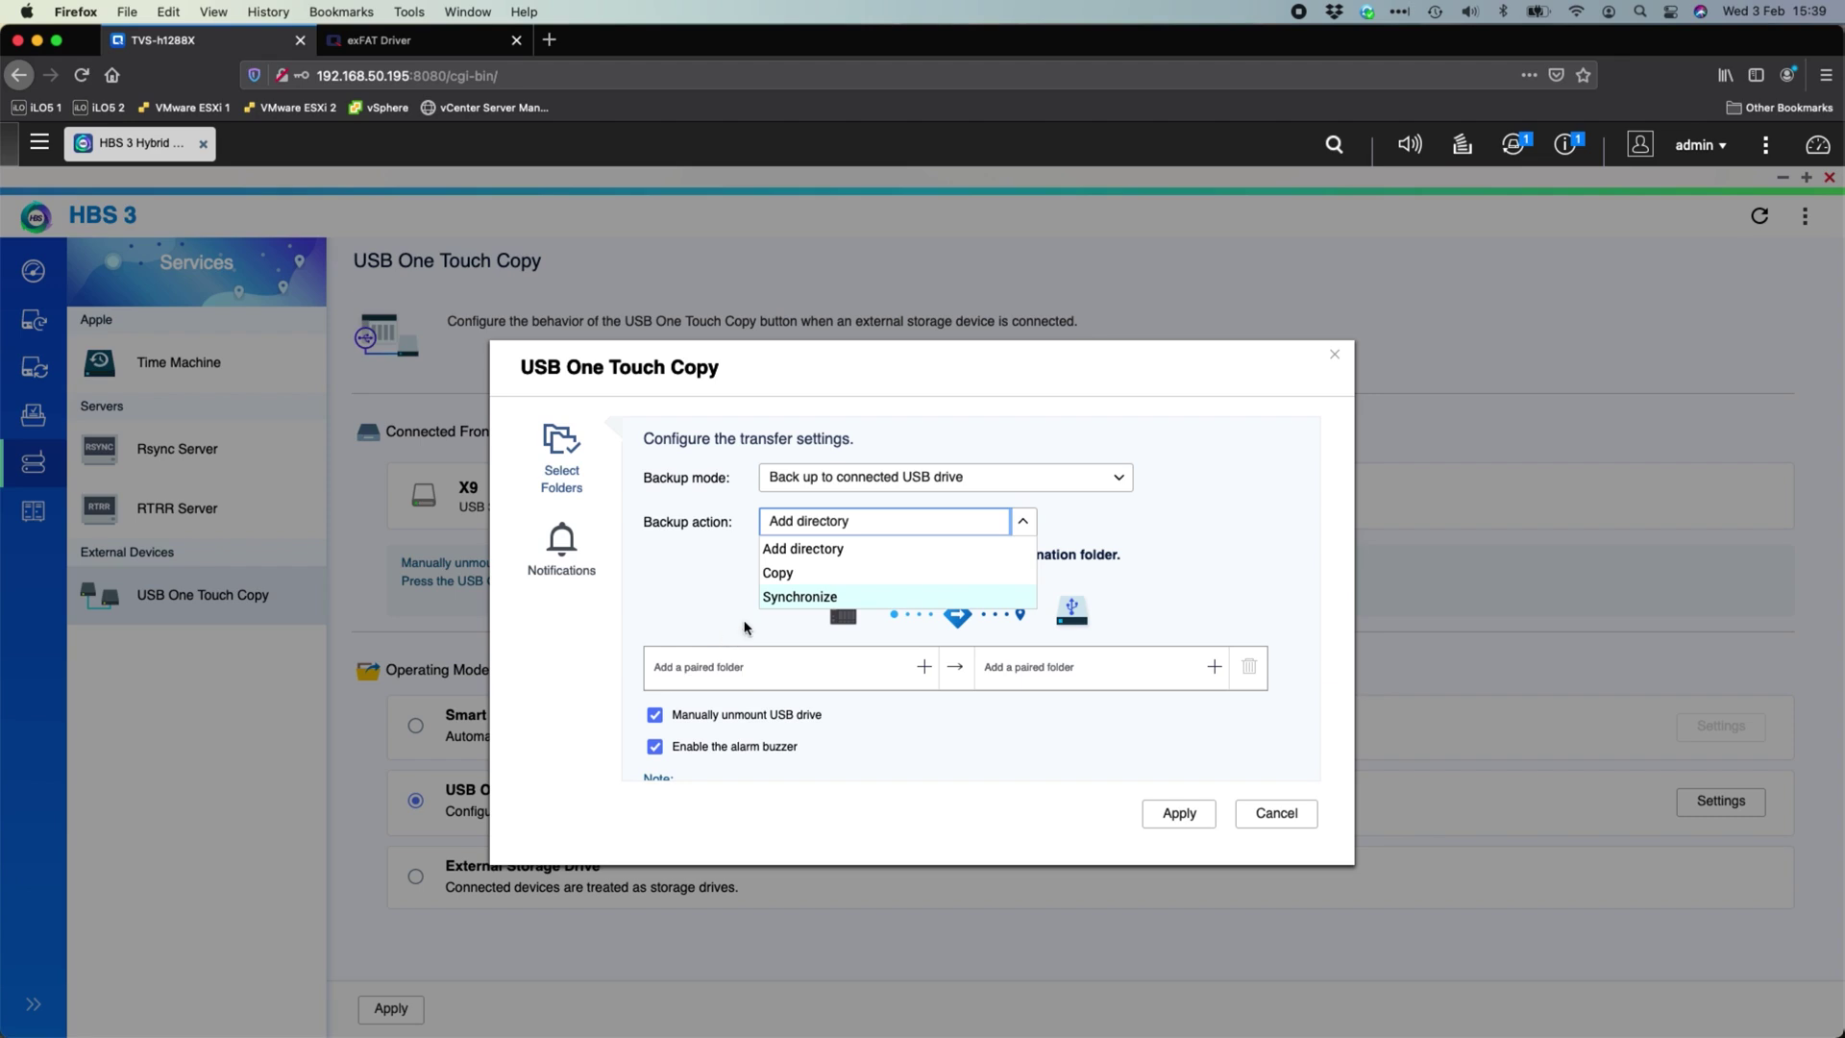
- Set the backup action to Synchronize with Public/Jellyfish Test Files as the source folder
left_click(799, 597)
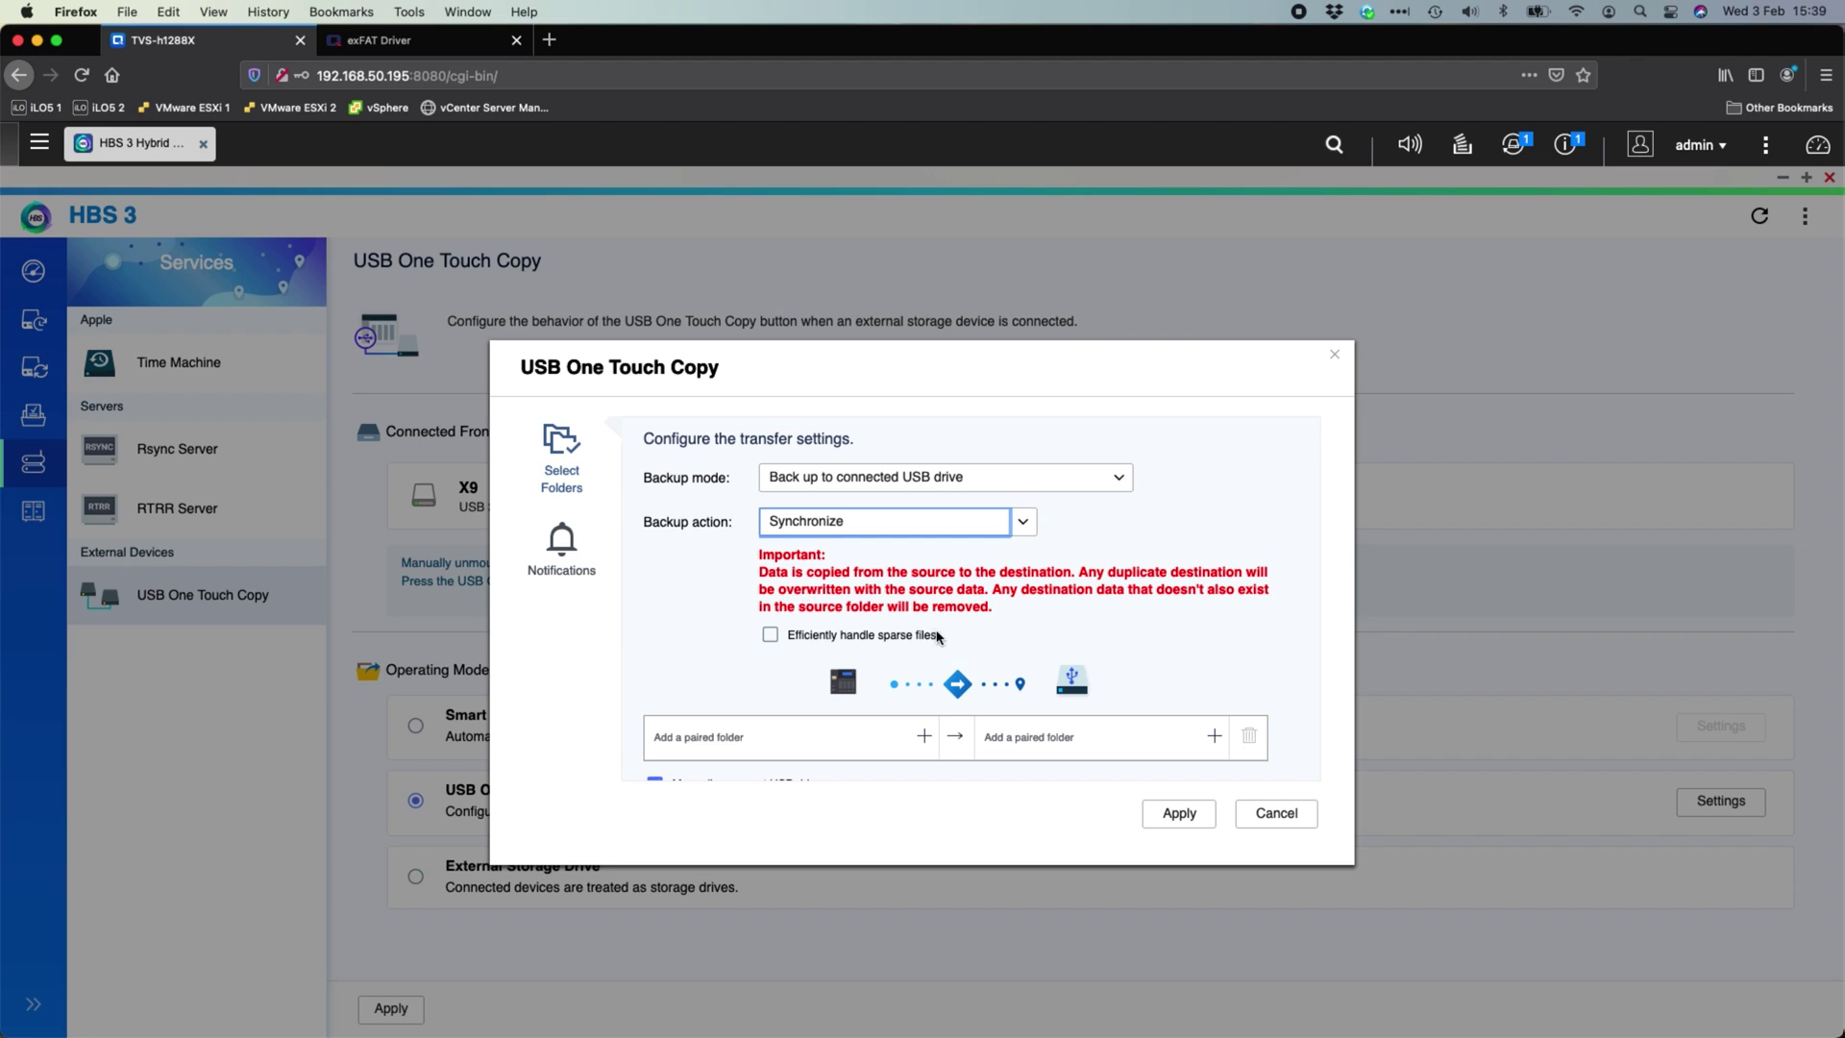
scroll(691, 600, "down", 2)
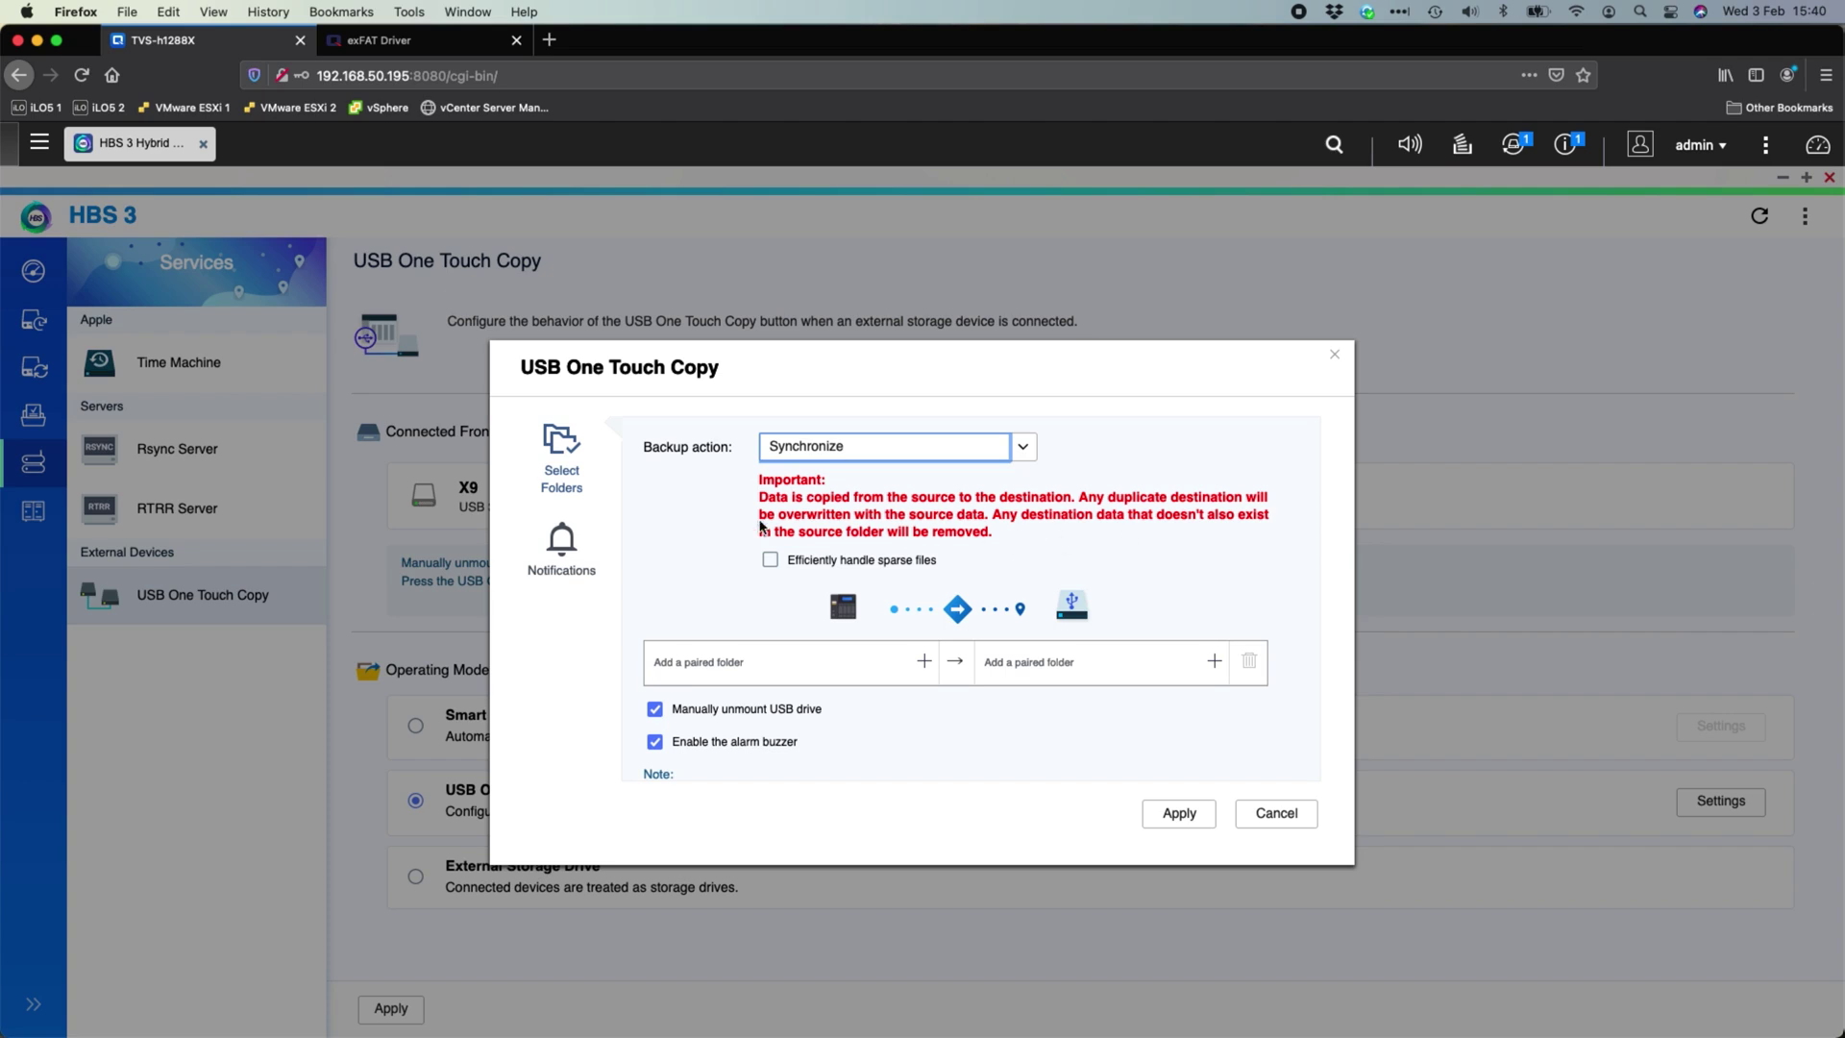
scroll(730, 634, "down", 3)
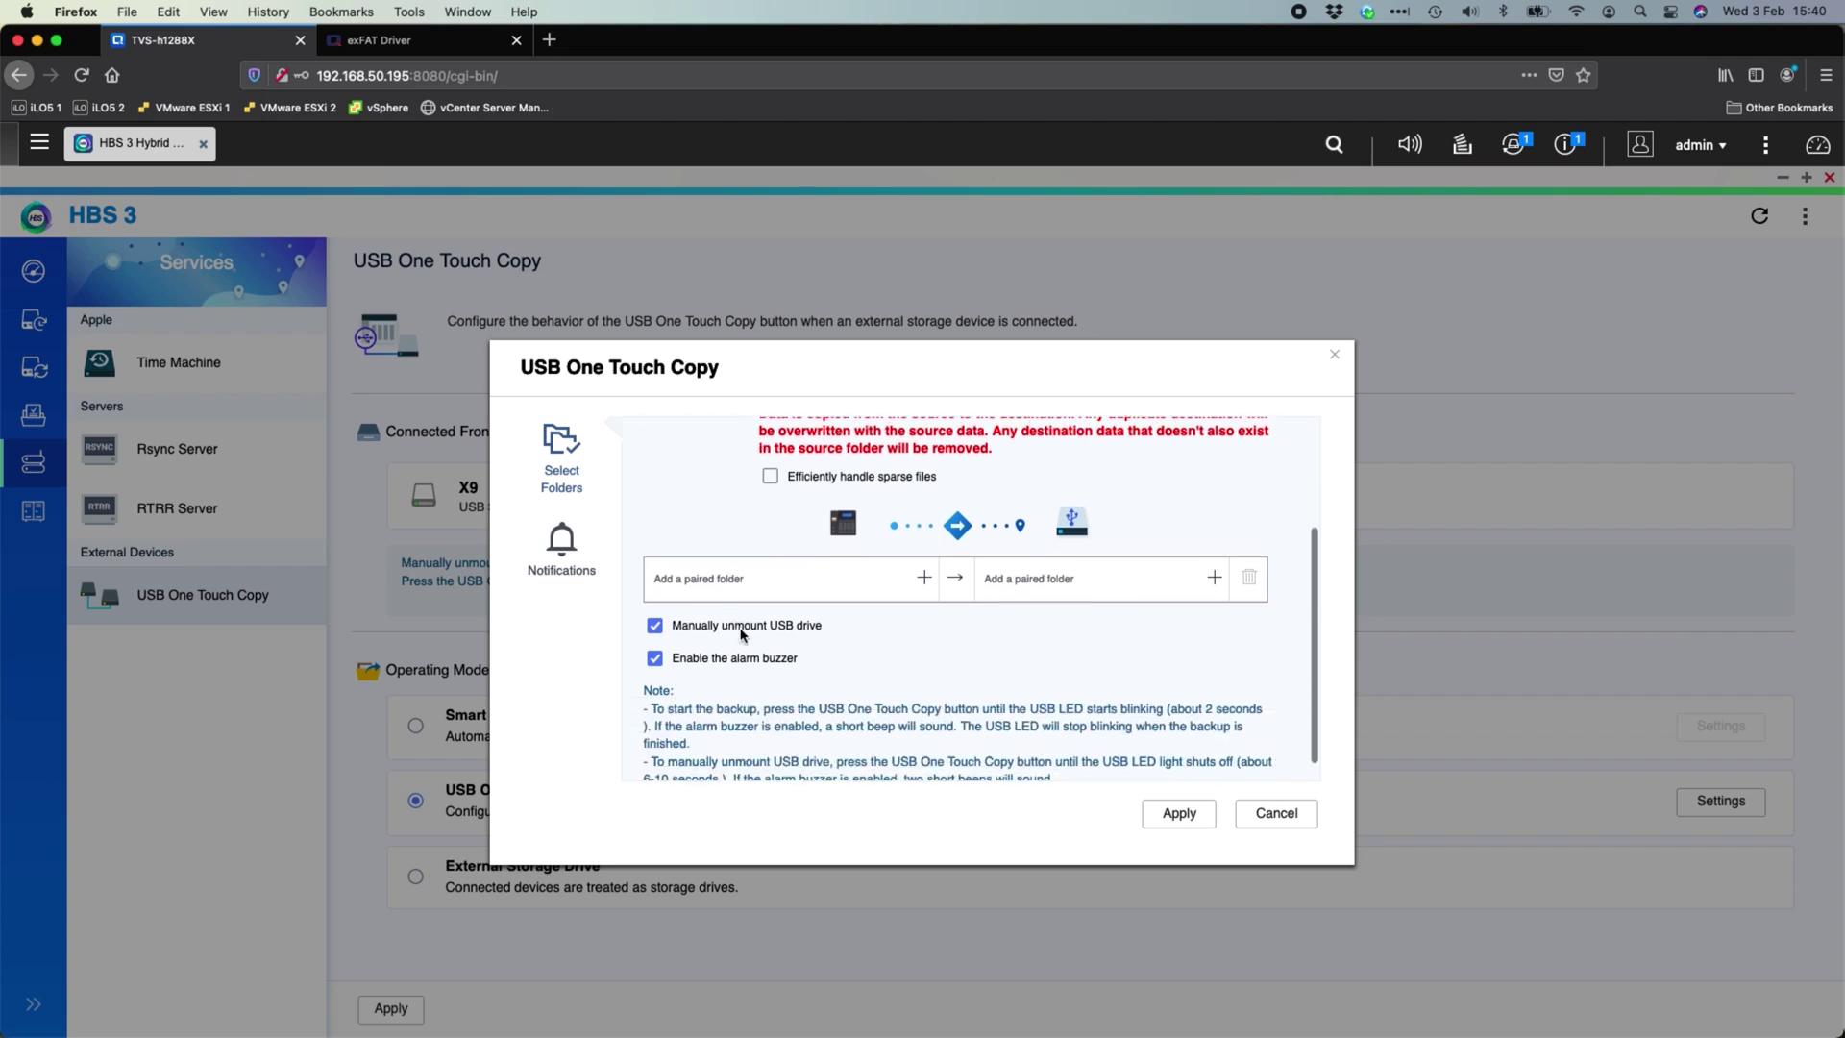
left_click(919, 582)
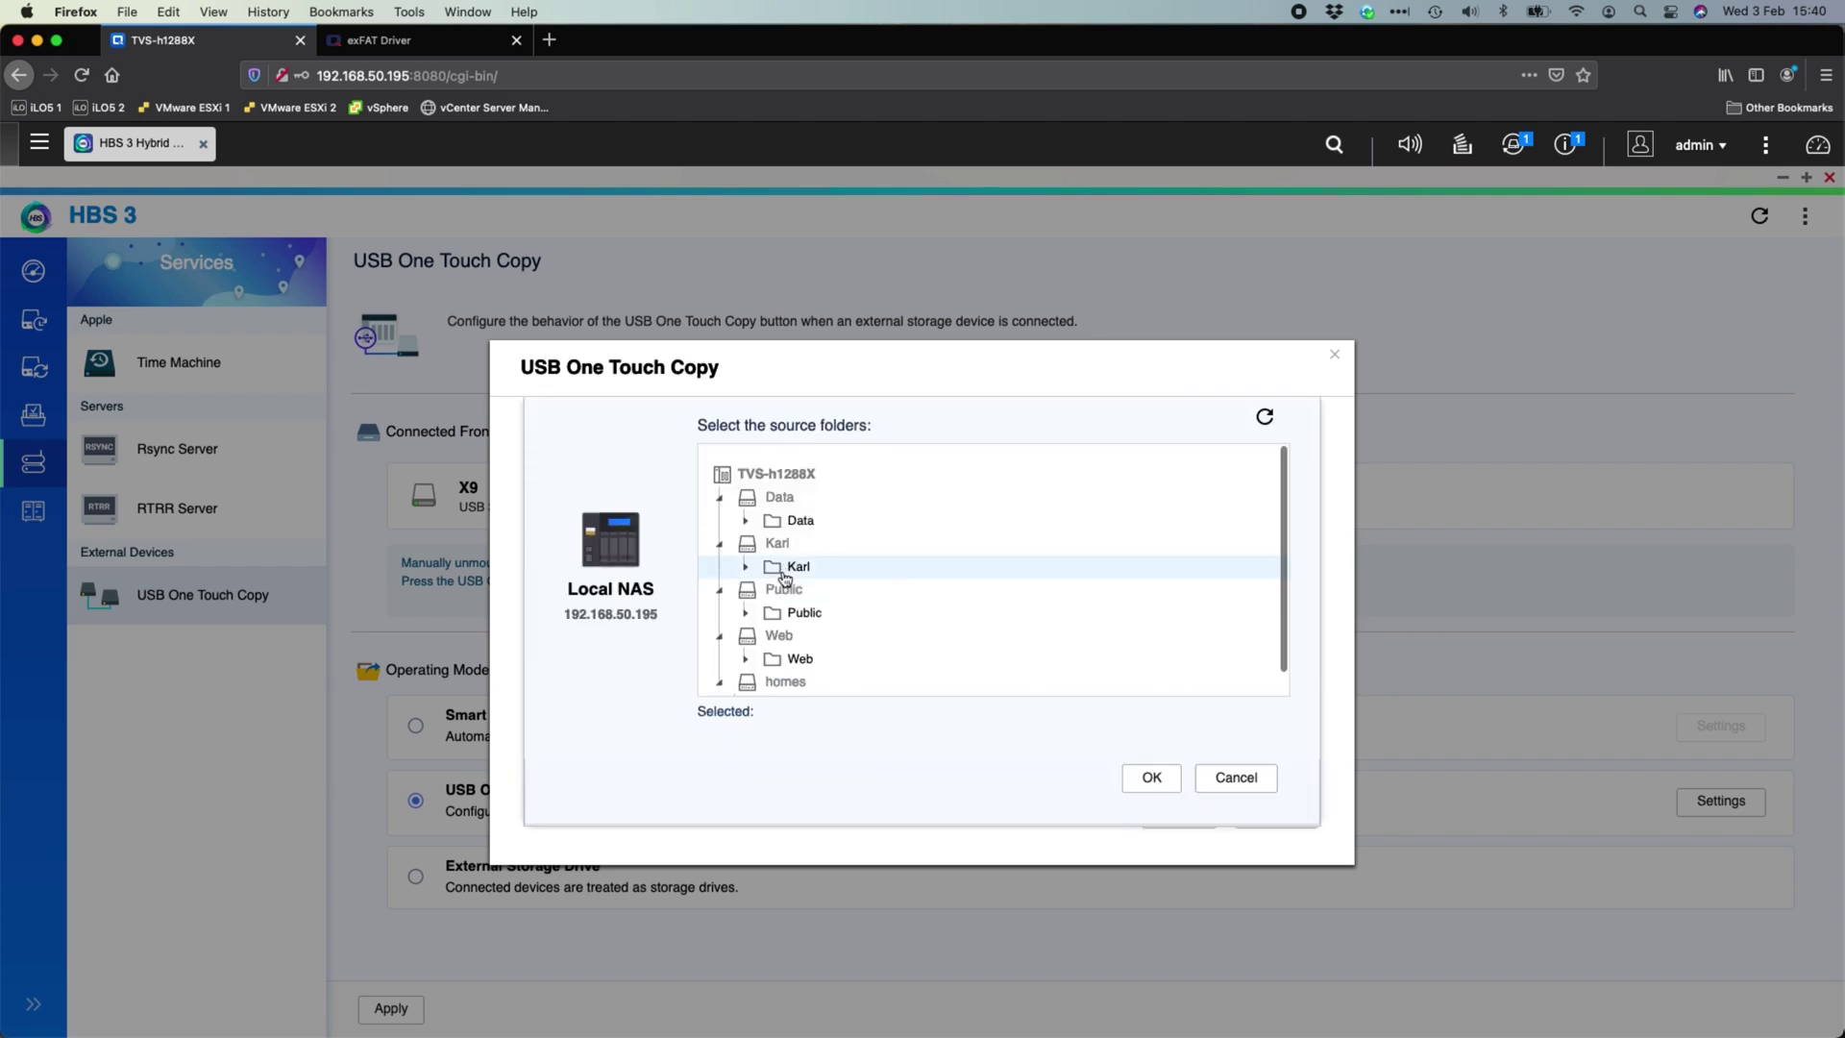
left_click(747, 613)
left_click(827, 637)
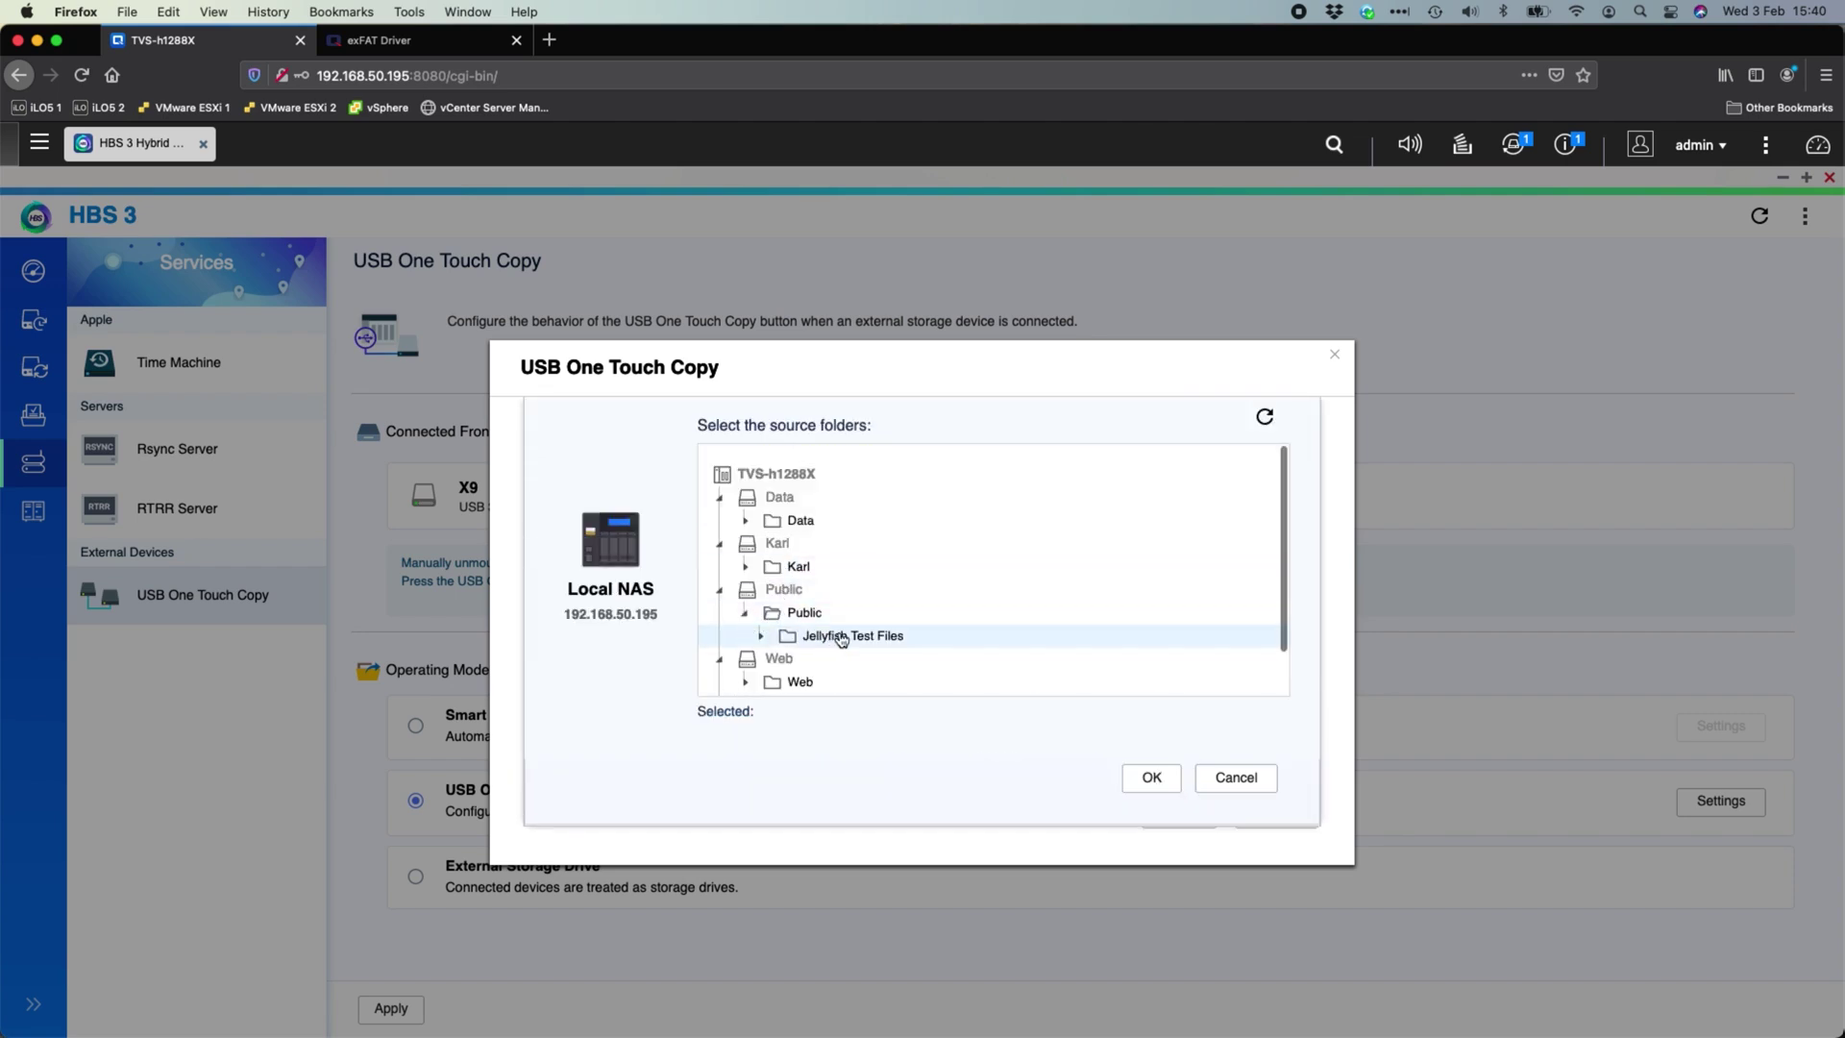
left_click(1152, 778)
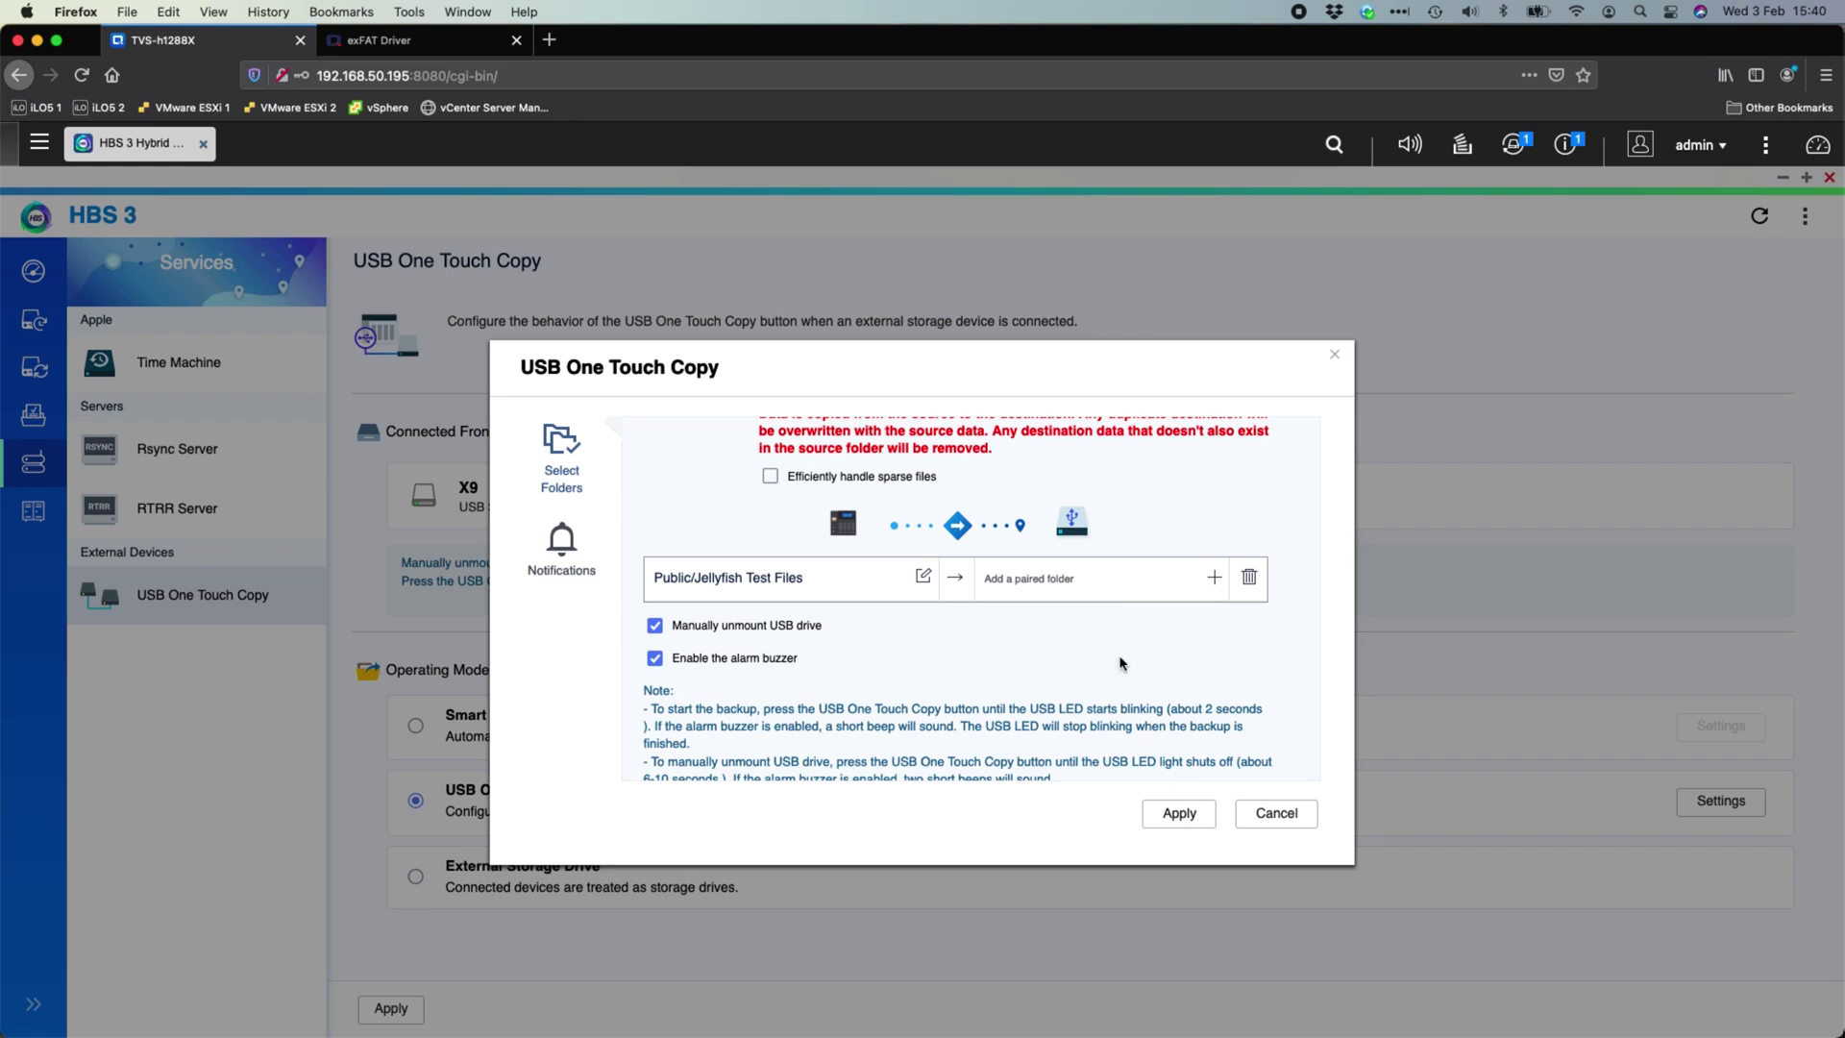
- Choose FrontUSB1 as destination, turn off manual unmount and the alarm buzzer, and apply
left_click(1216, 579)
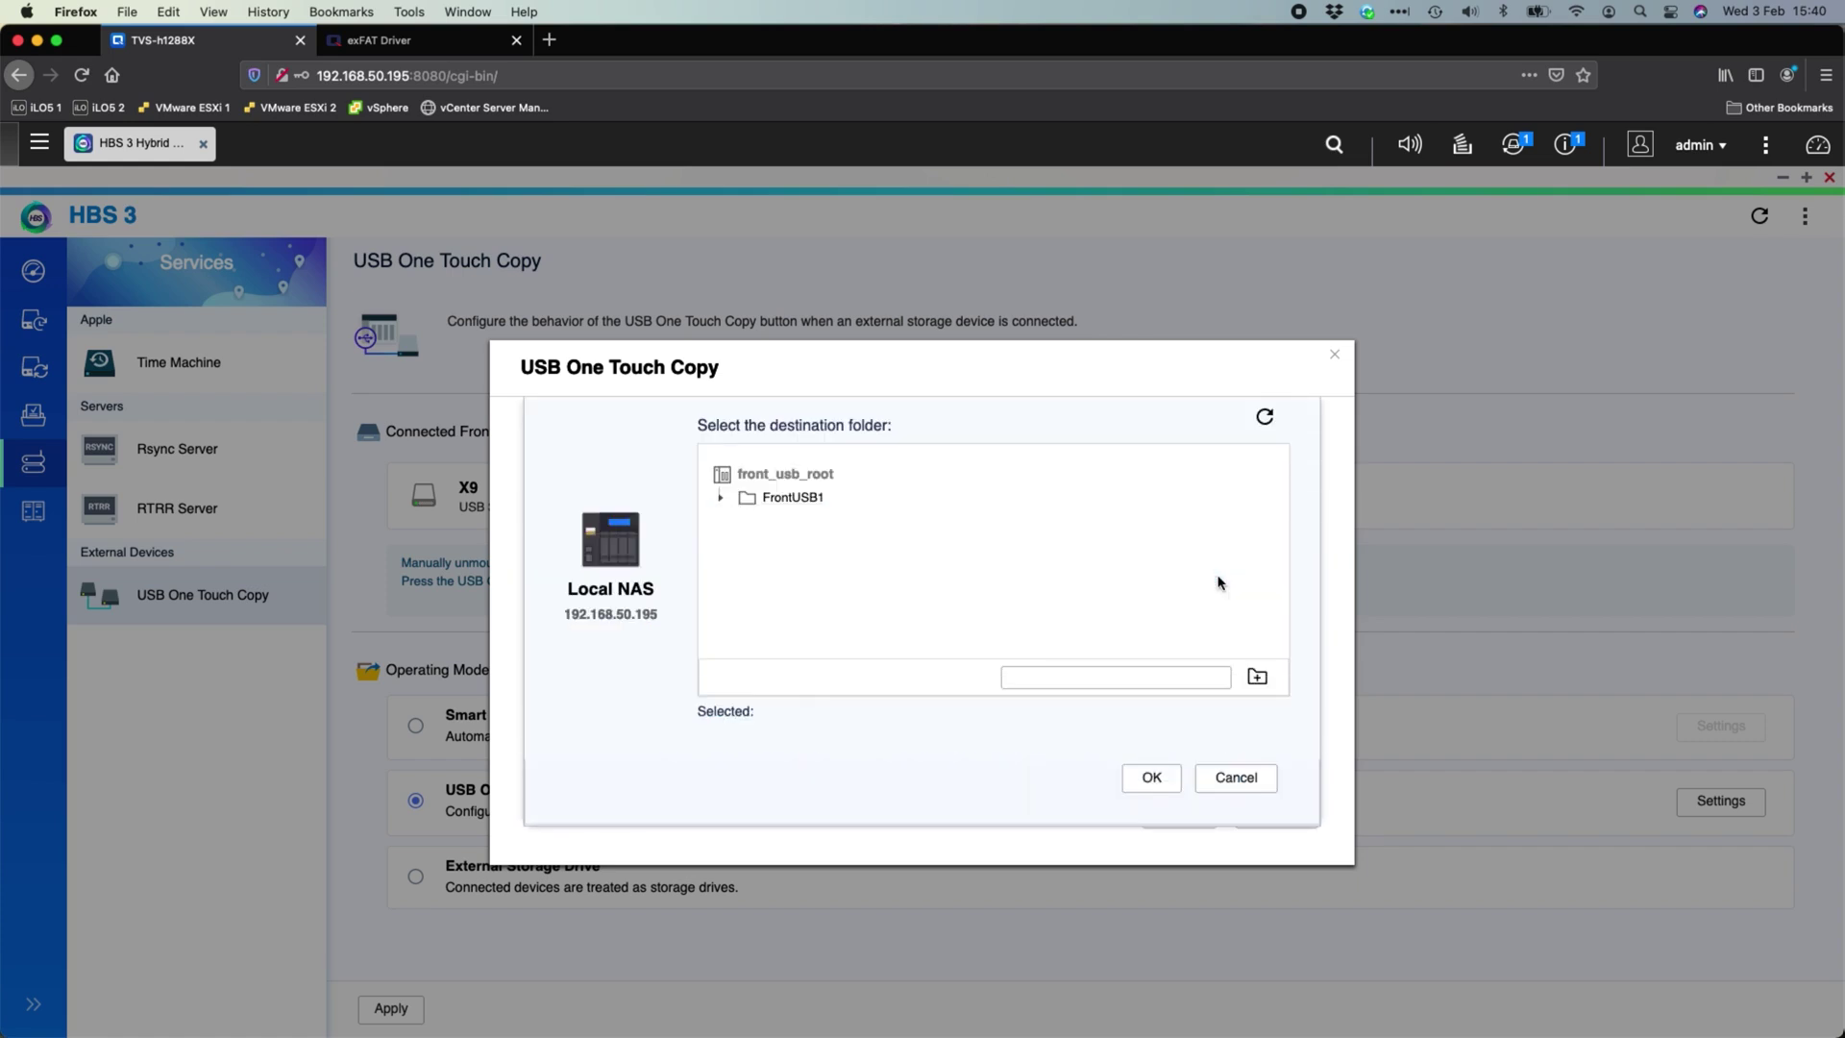
left_click(808, 498)
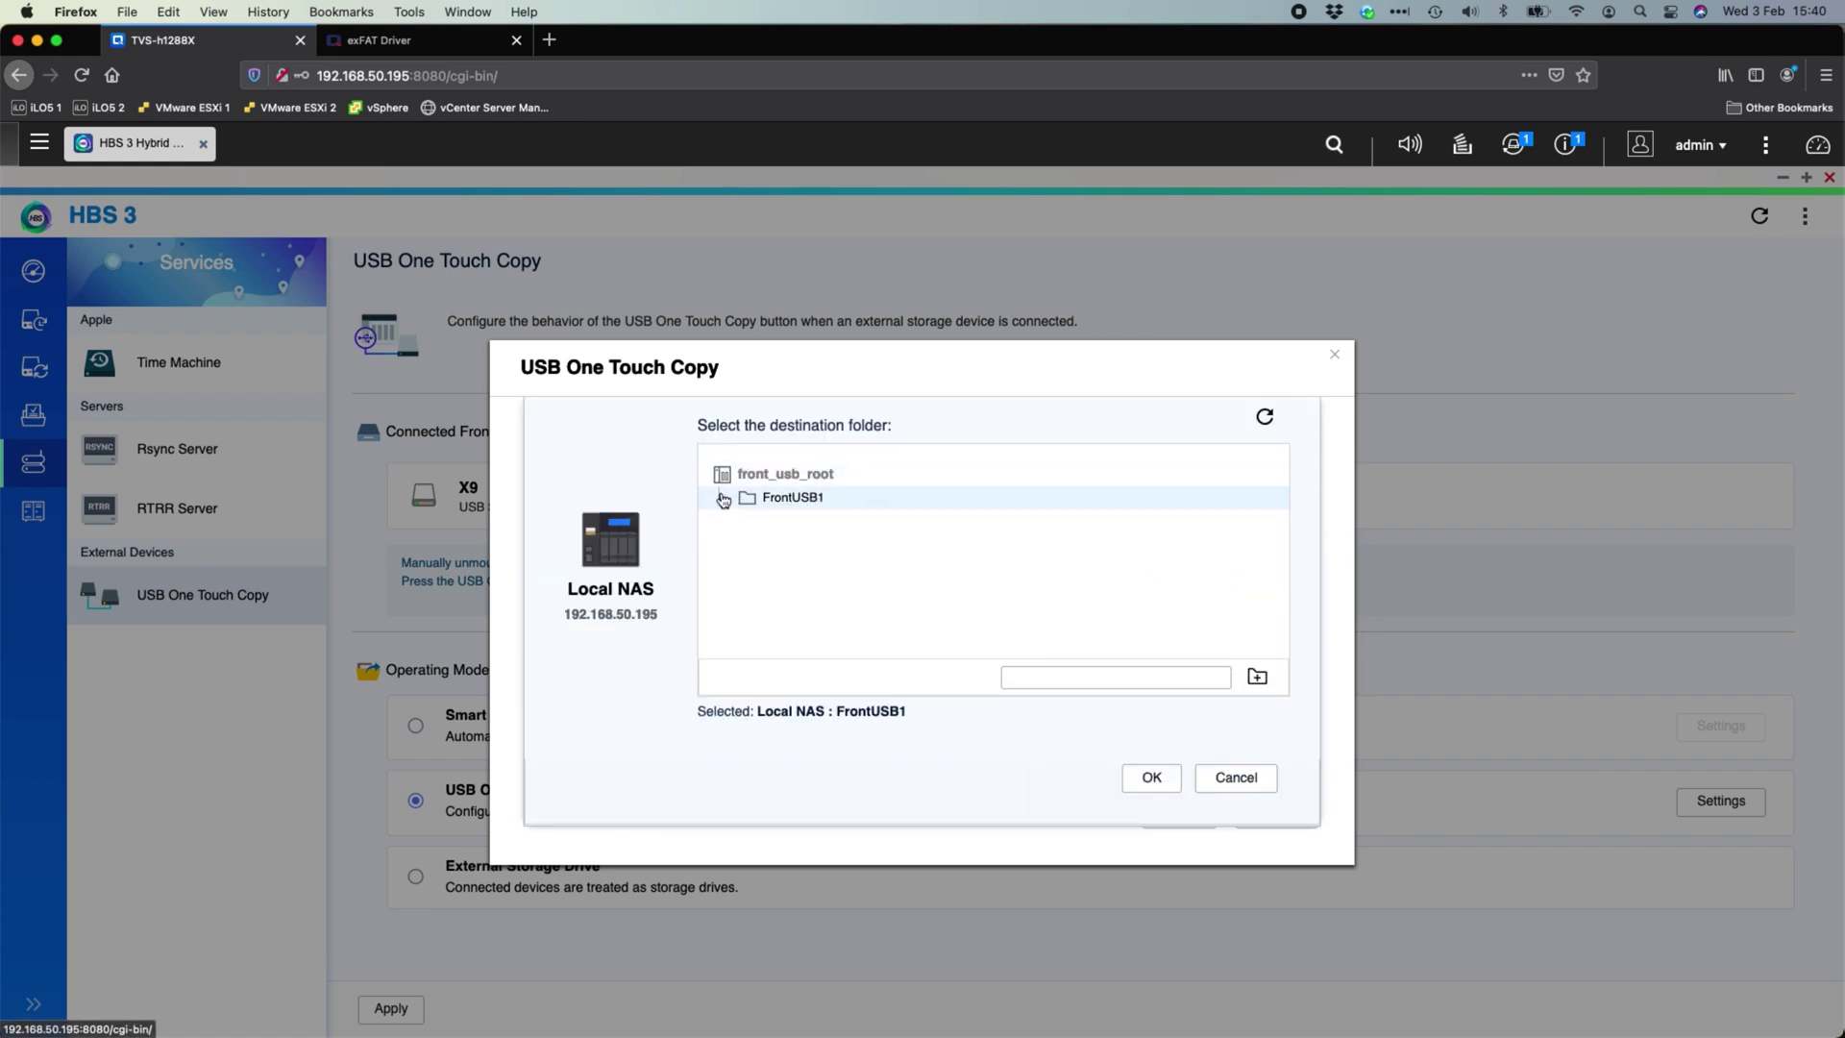
left_click(795, 502)
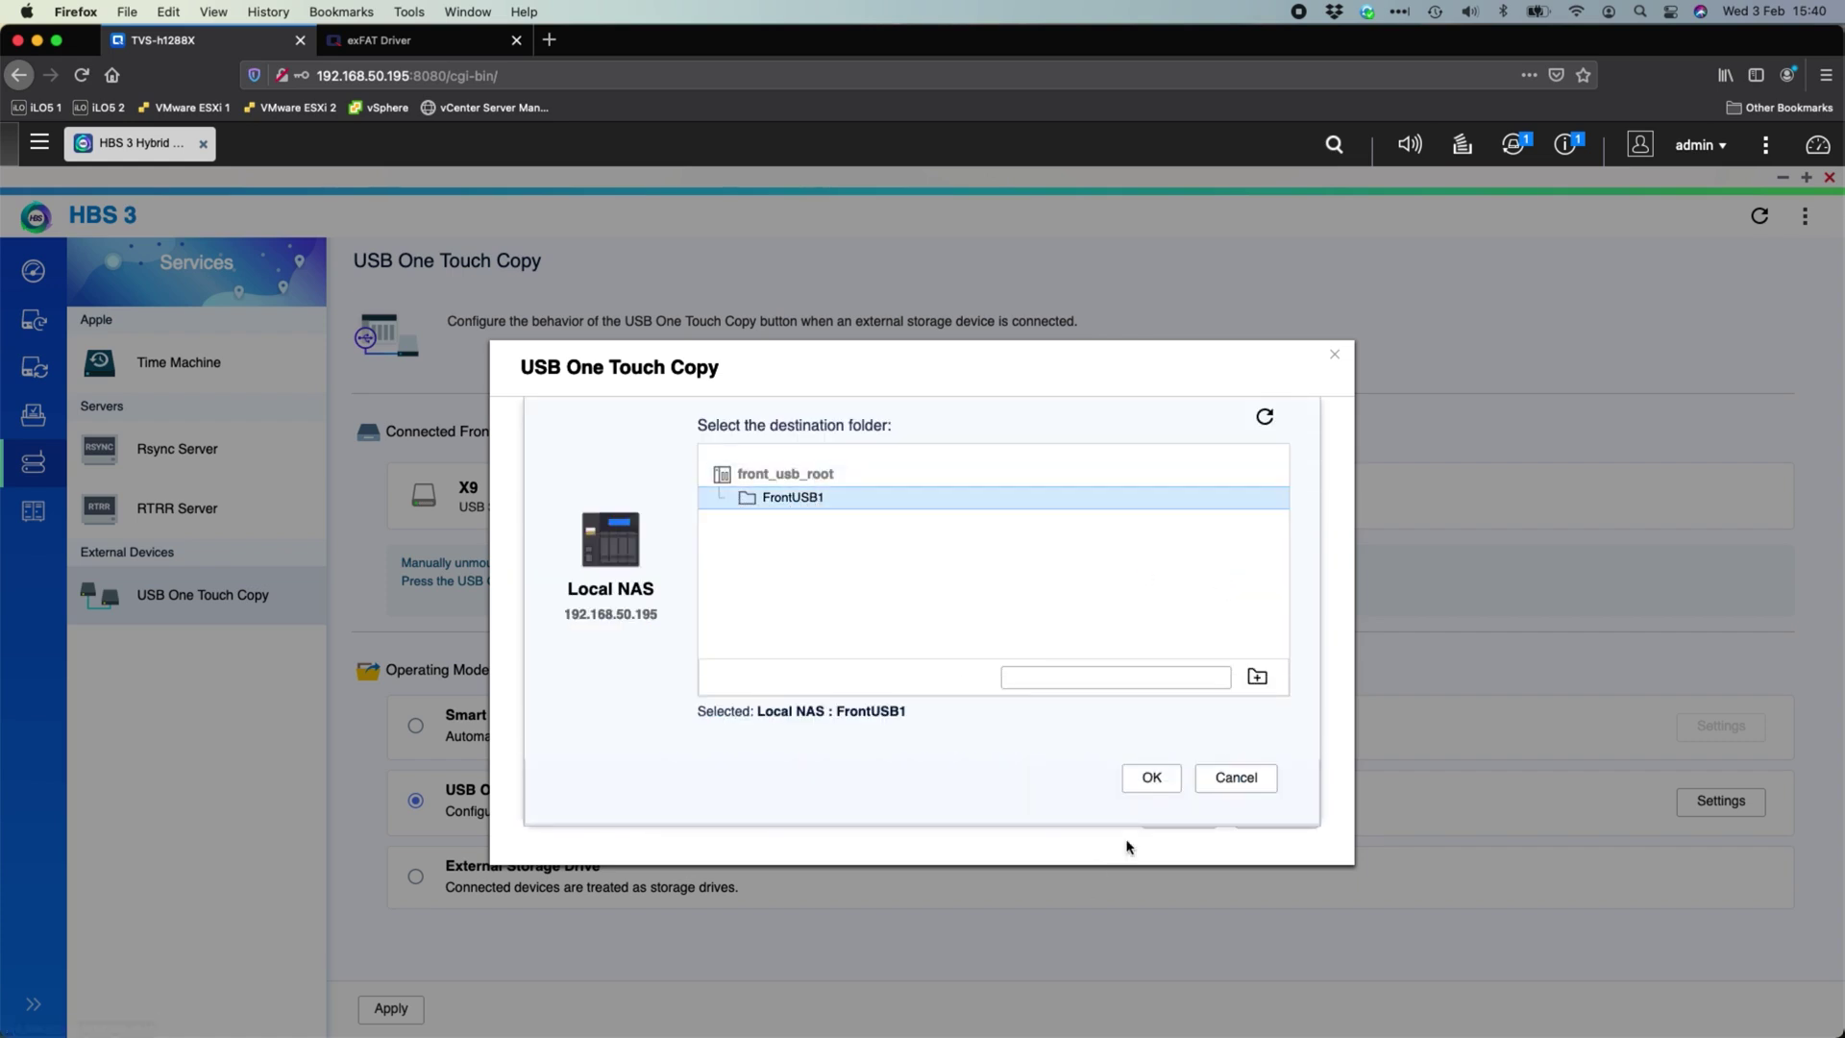
left_click(1143, 788)
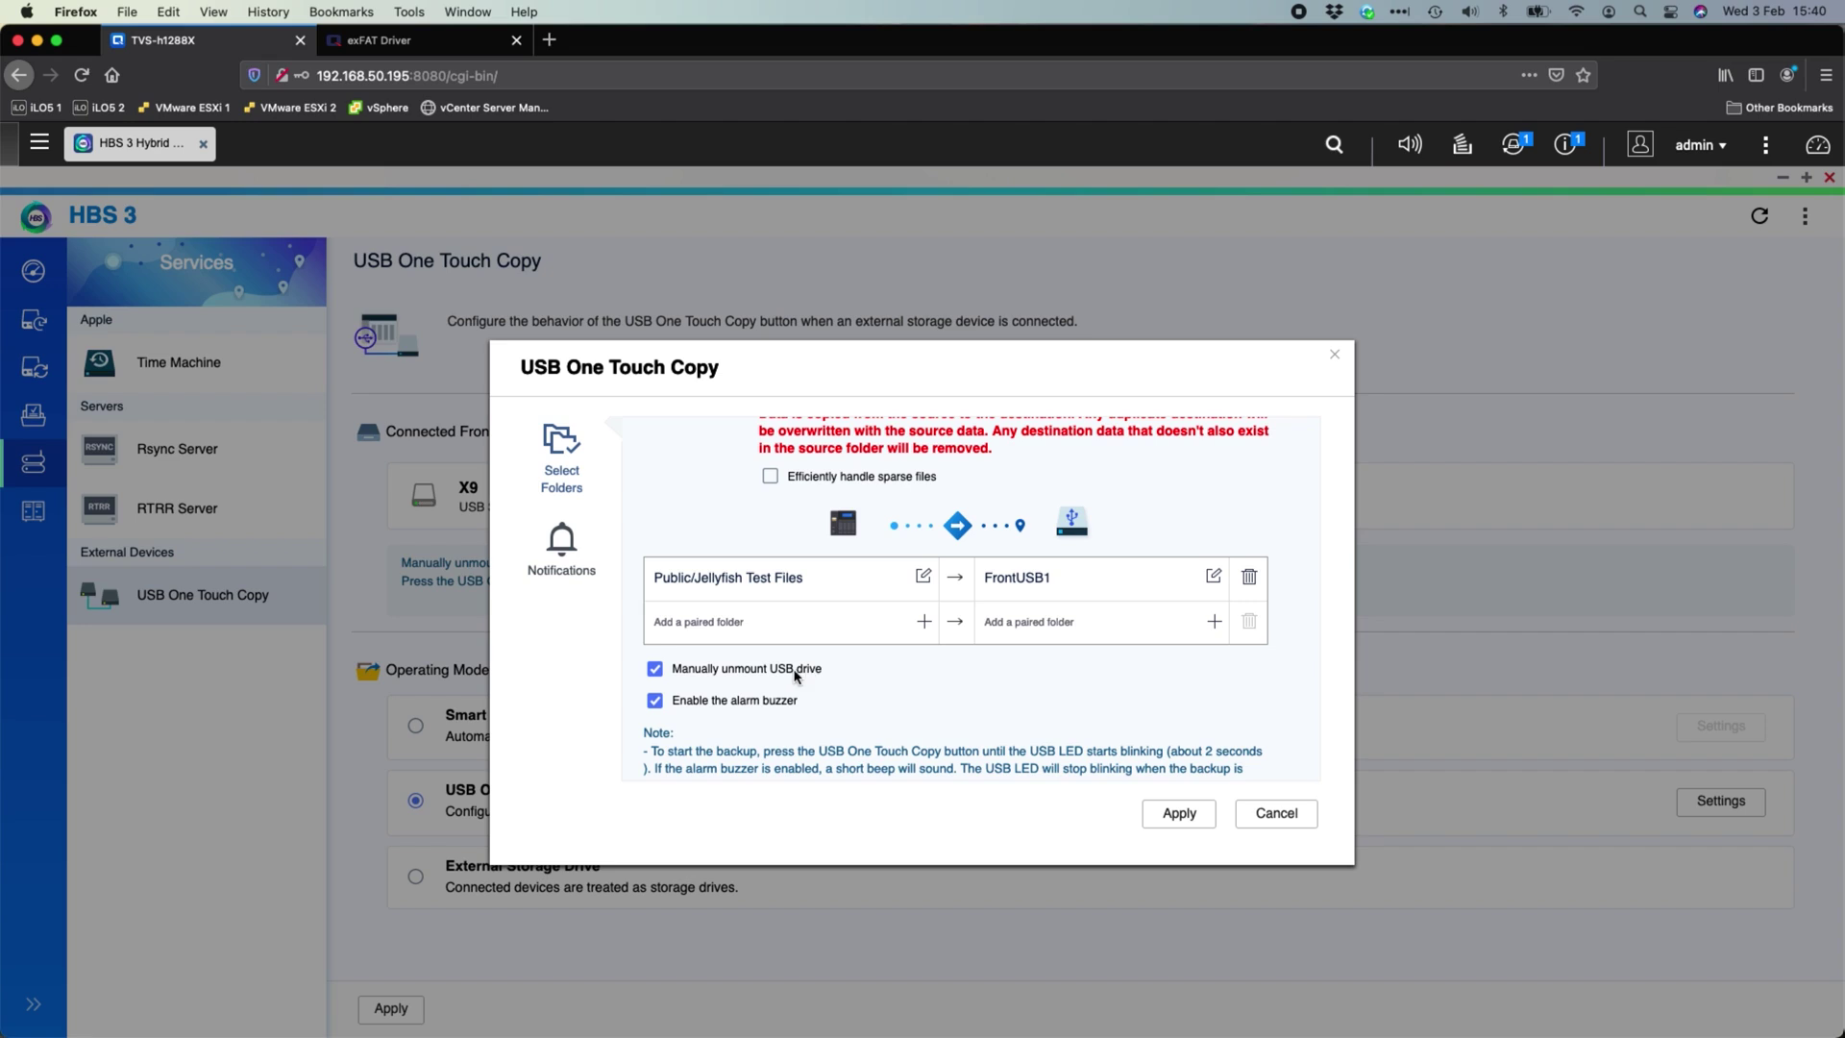
scroll(1028, 711, "down", 2)
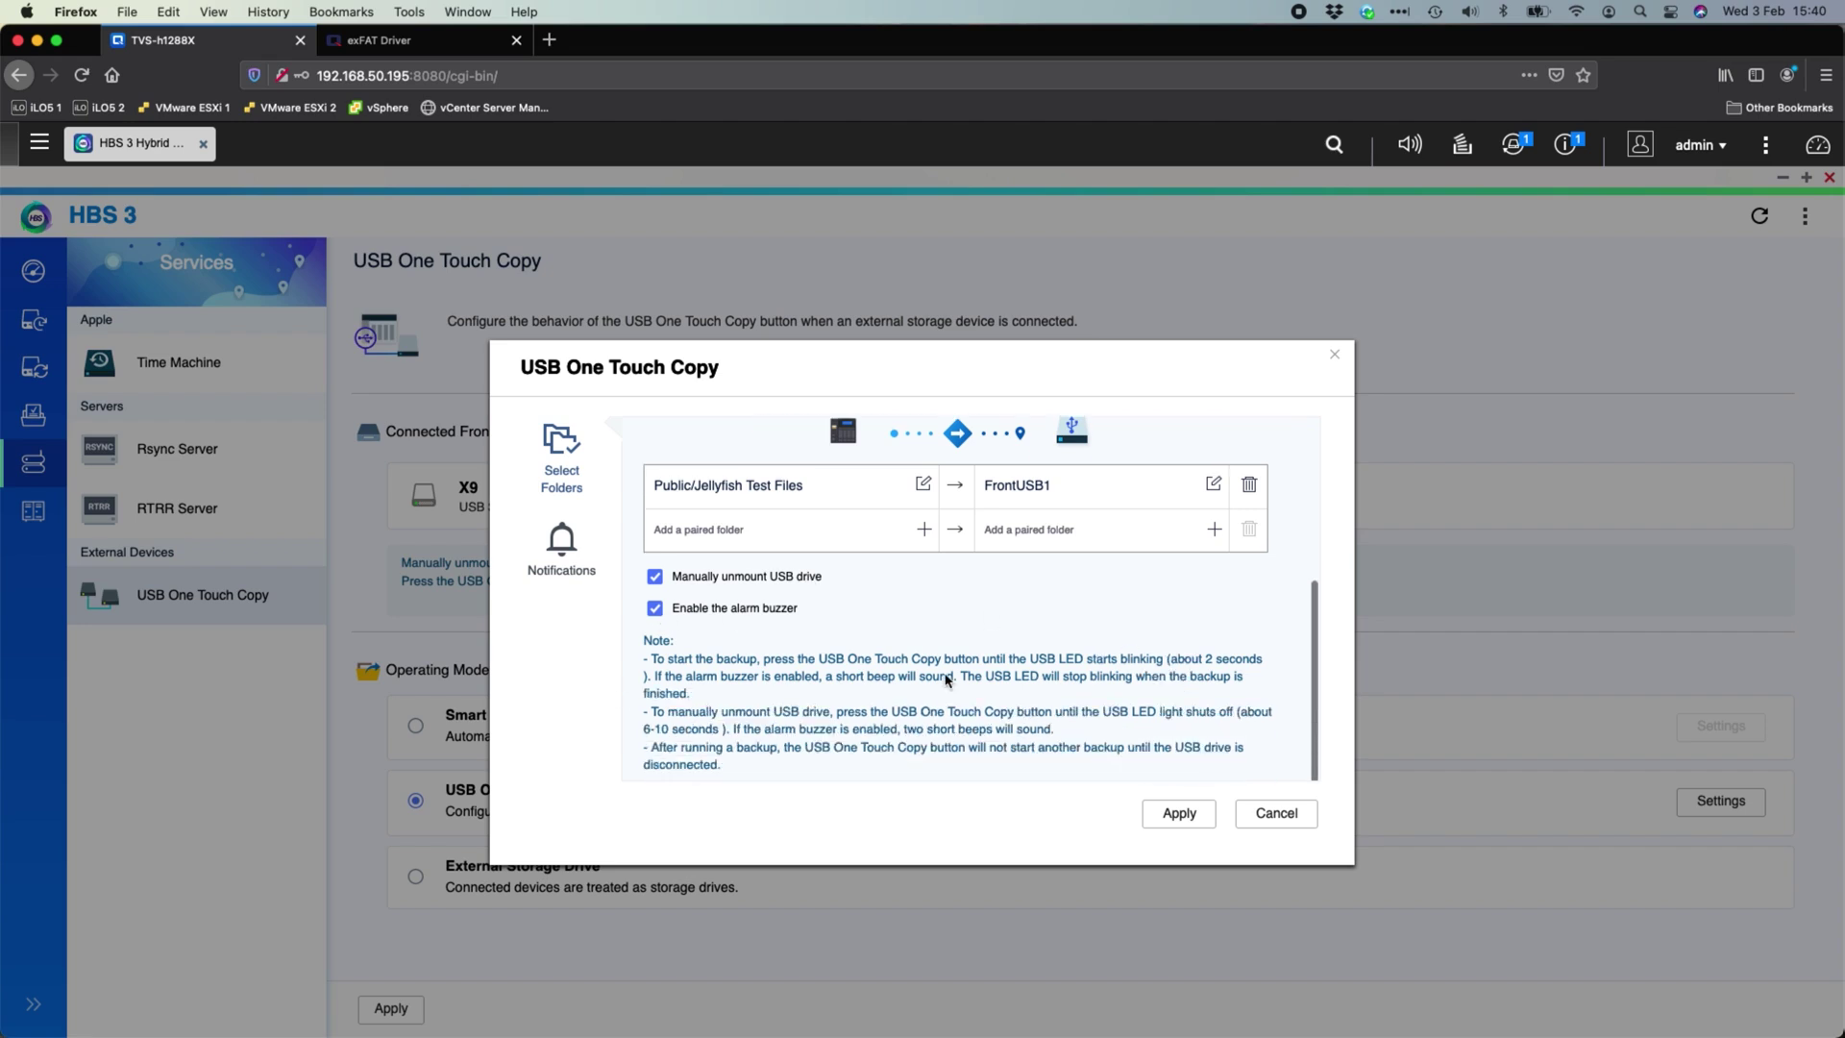
left_click(655, 577)
left_click(655, 609)
left_click(1179, 813)
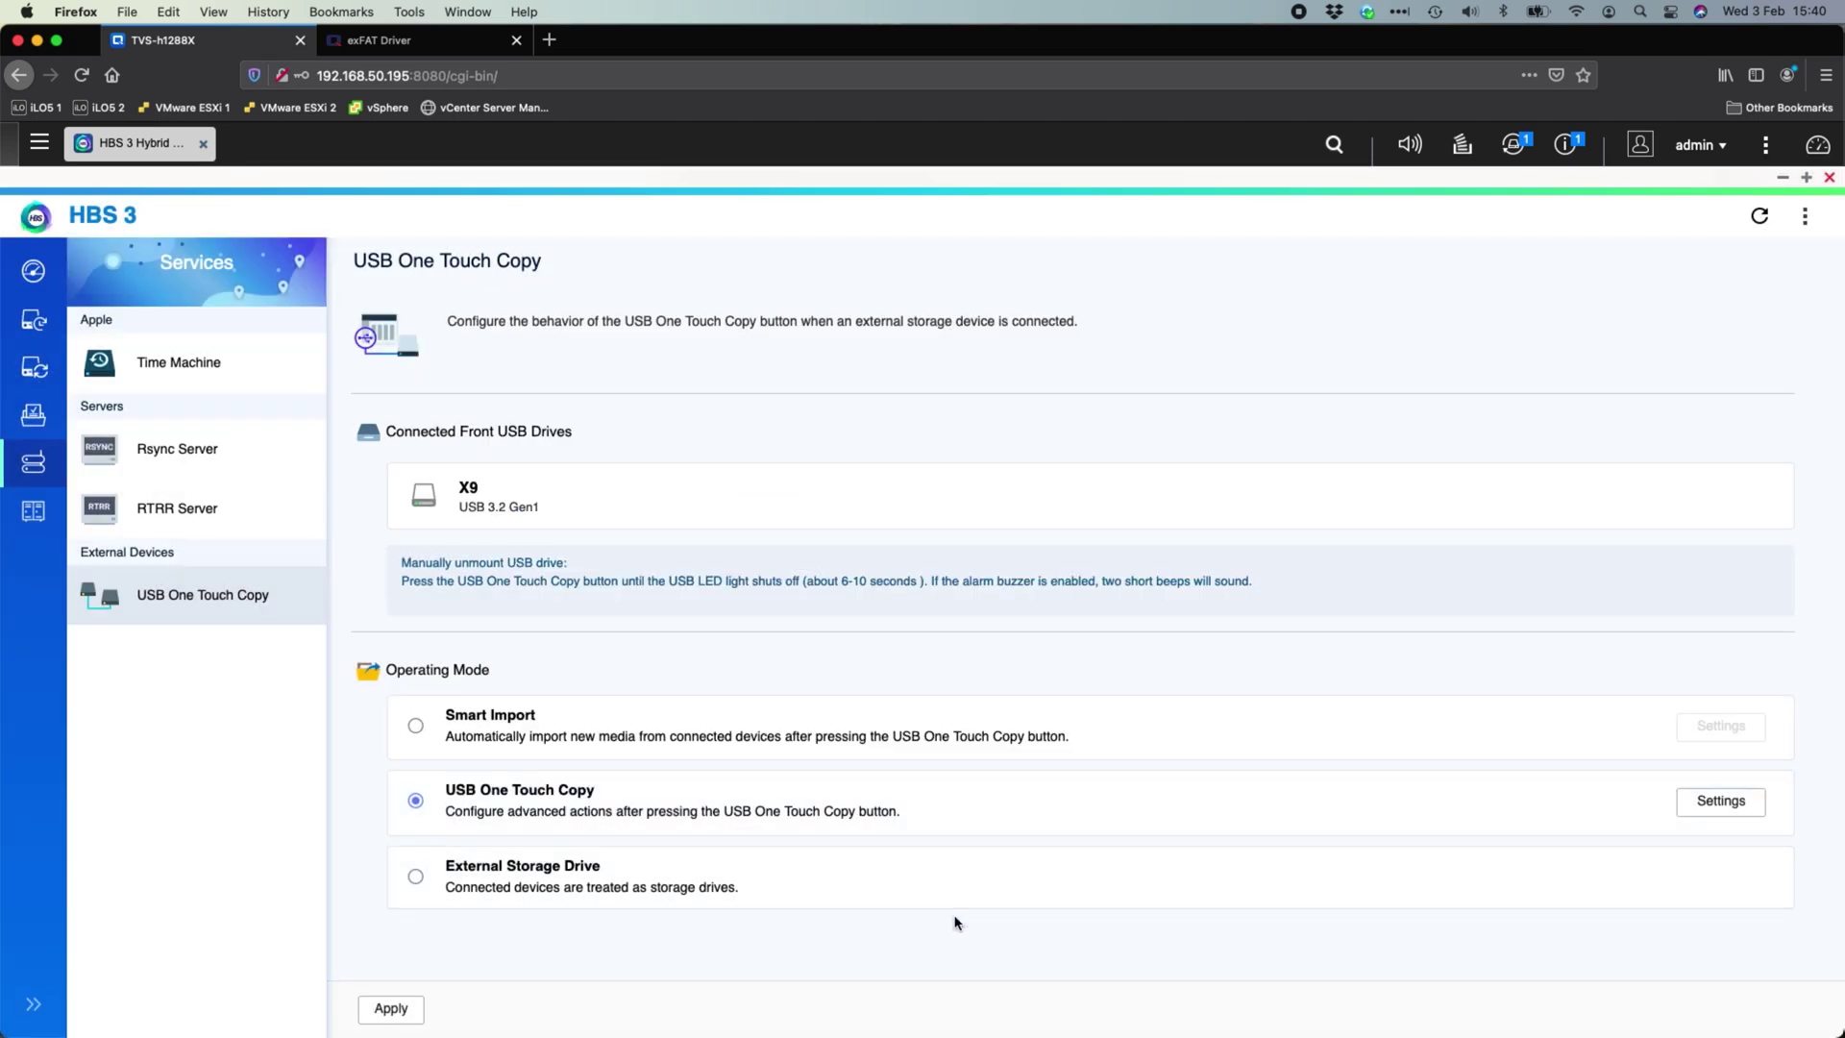
- Apply USB One Touch Copy as the front USB port's operating mode
left_click(390, 1008)
- Select Smart Import mode and set its import destination folder to Public
left_click(415, 725)
left_click(1721, 727)
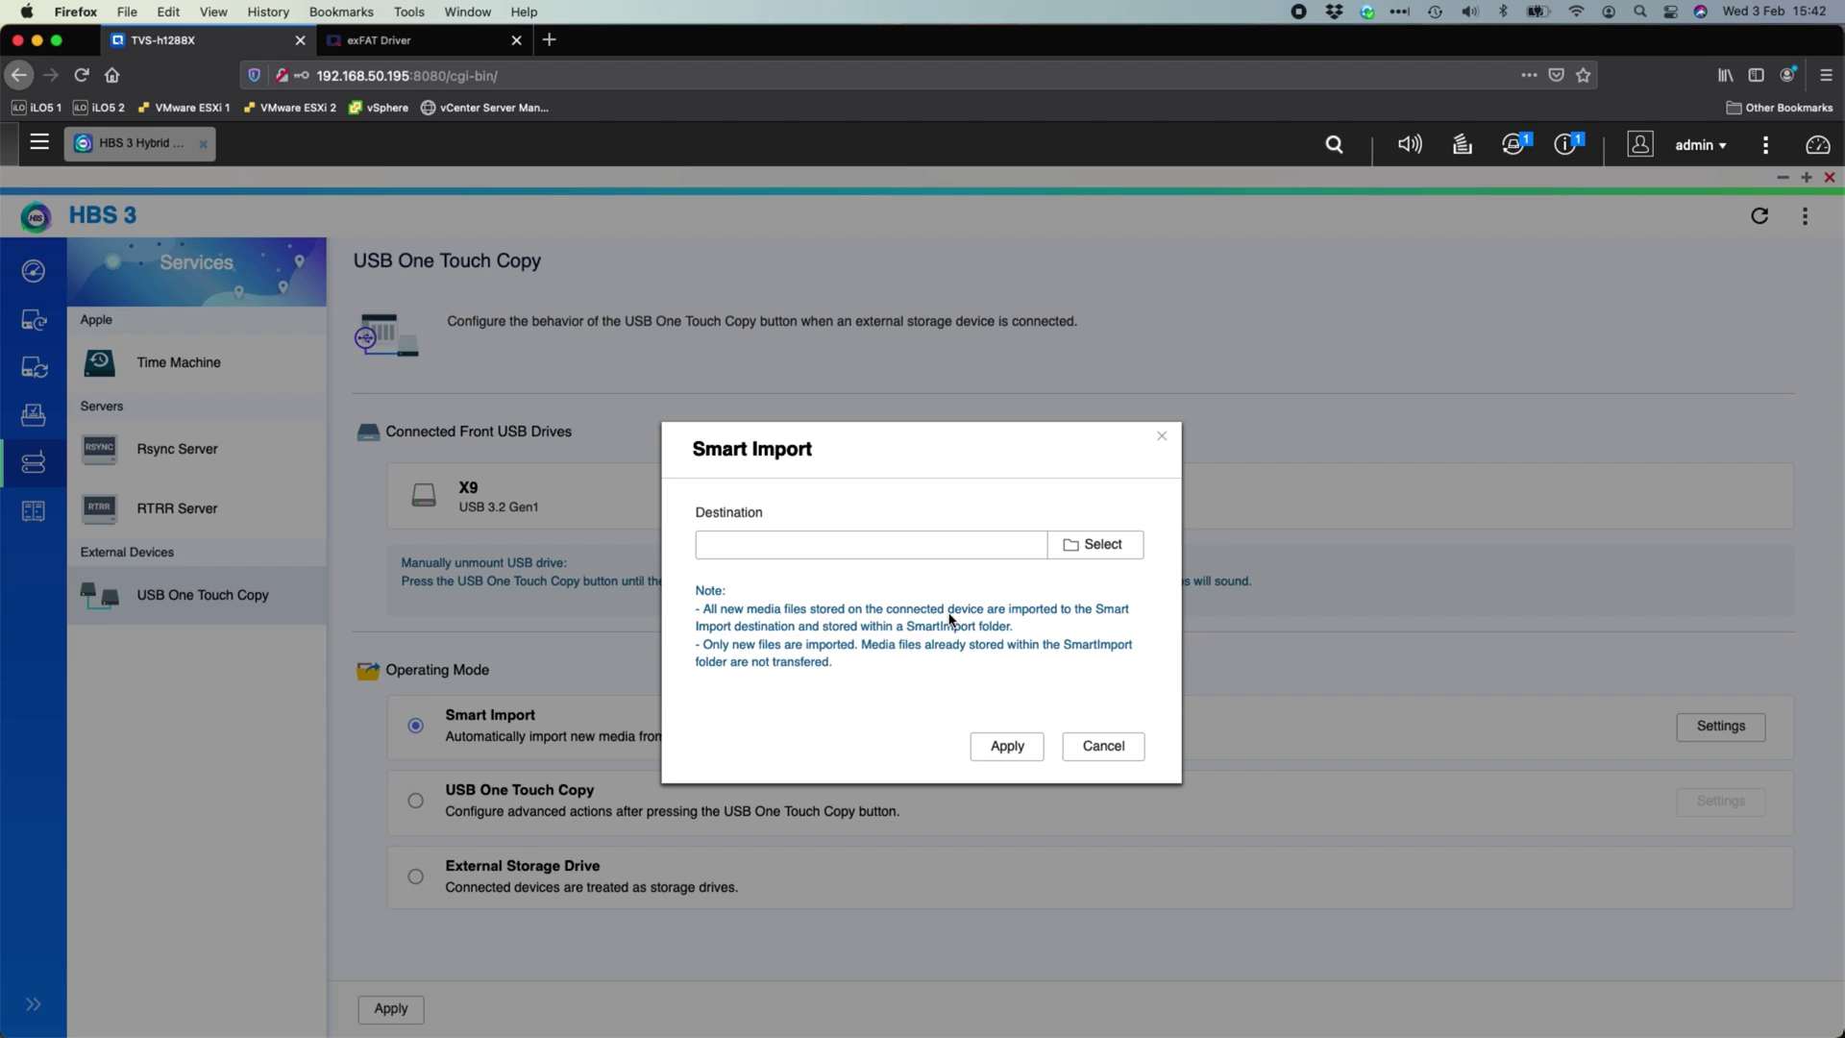
left_click(1100, 551)
left_click(858, 618)
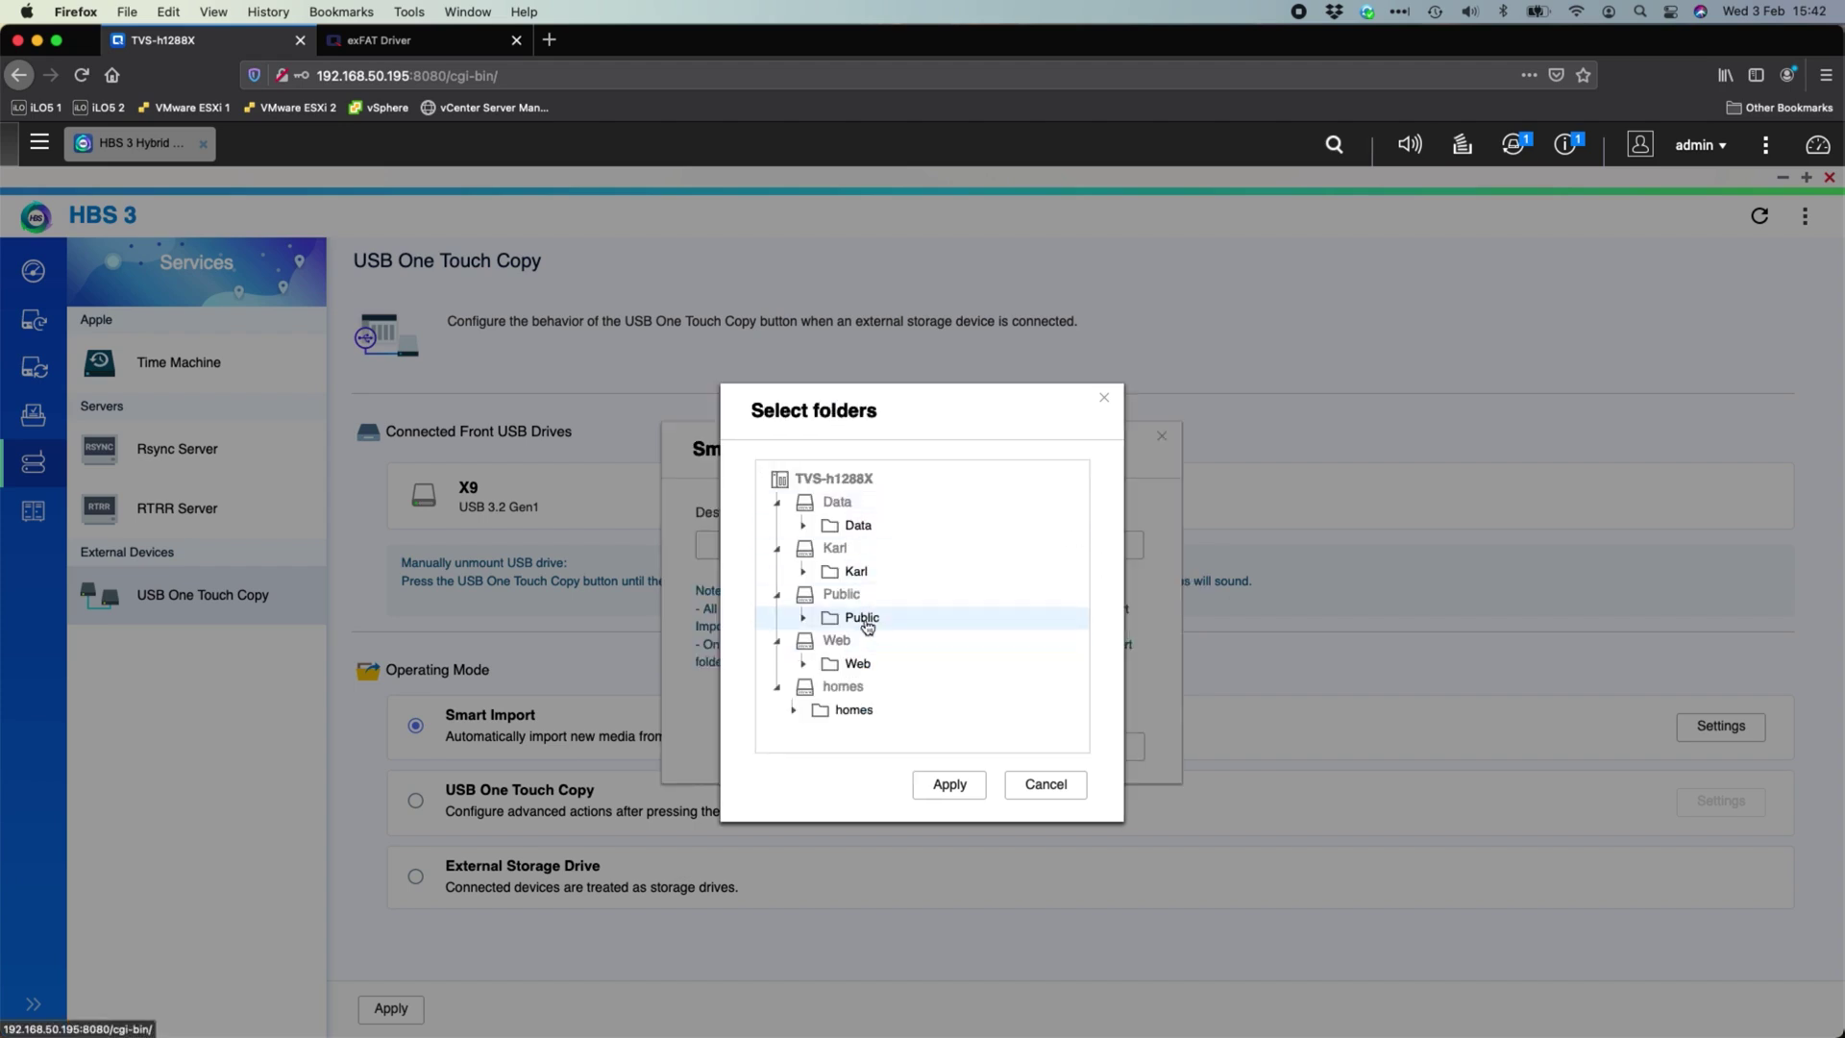
left_click(949, 784)
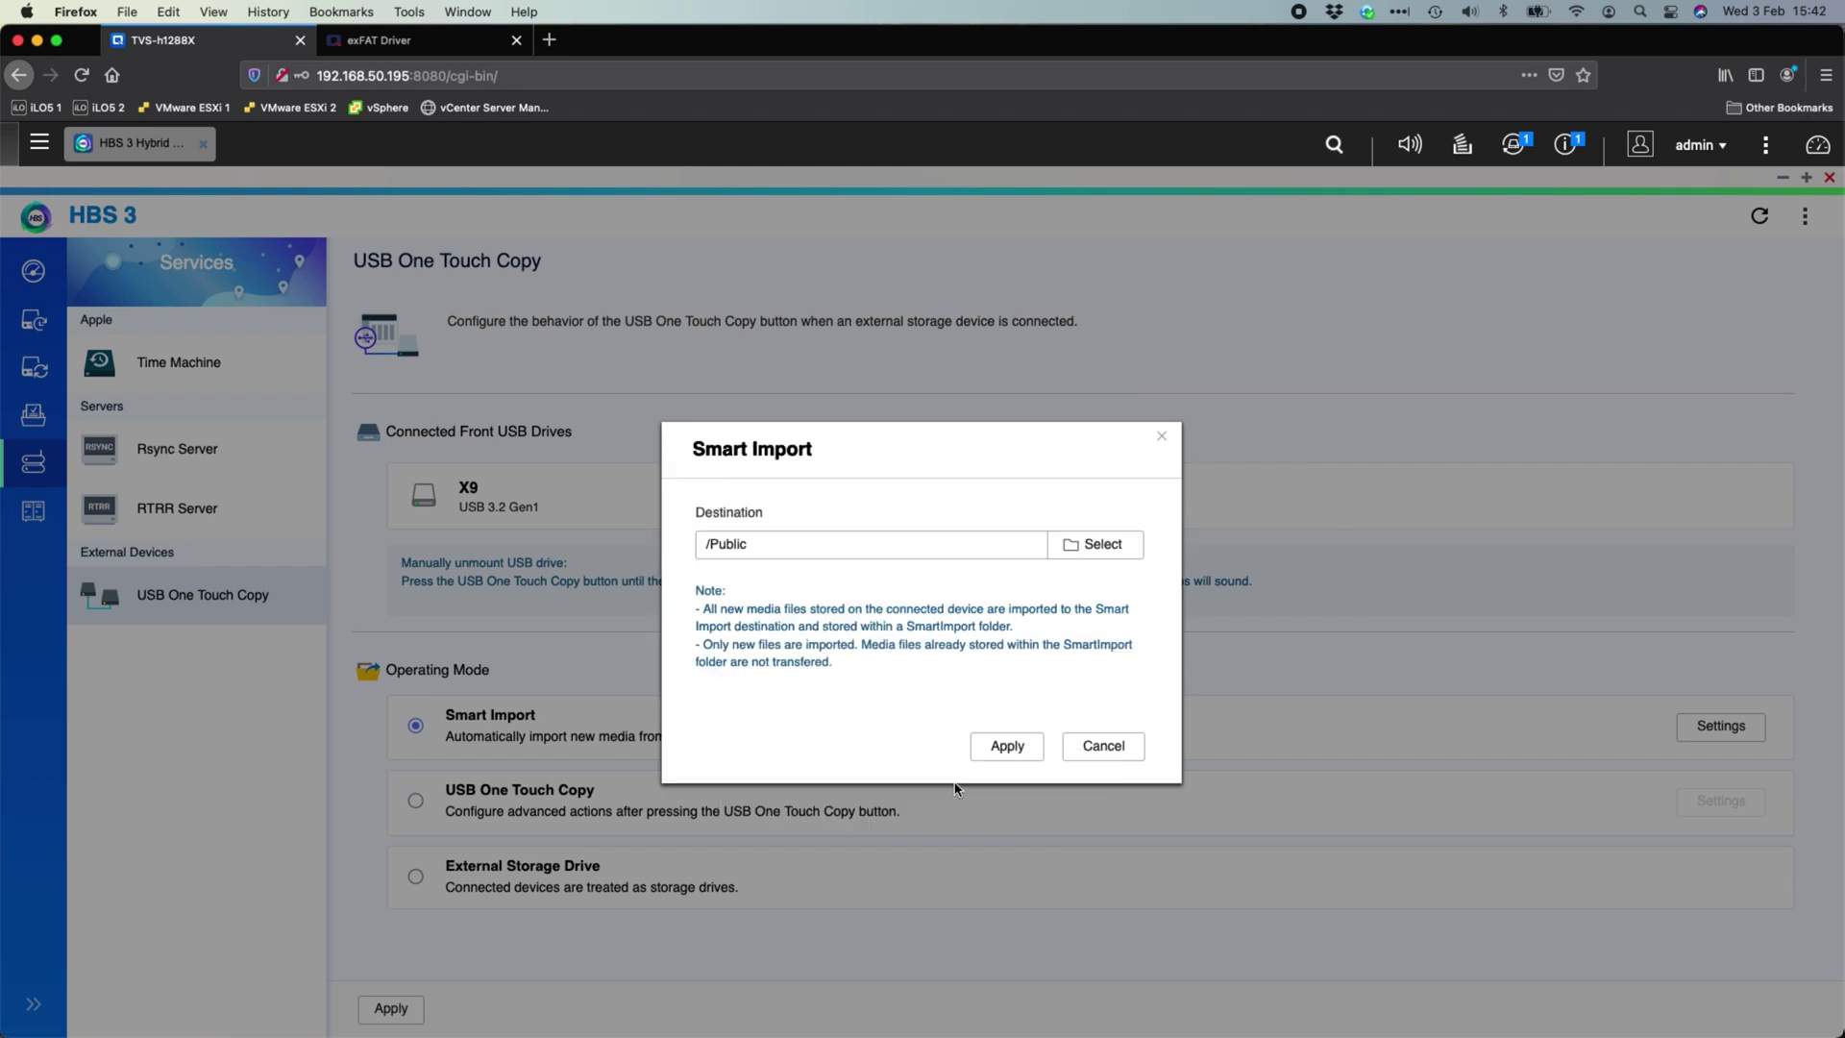
left_click(1005, 748)
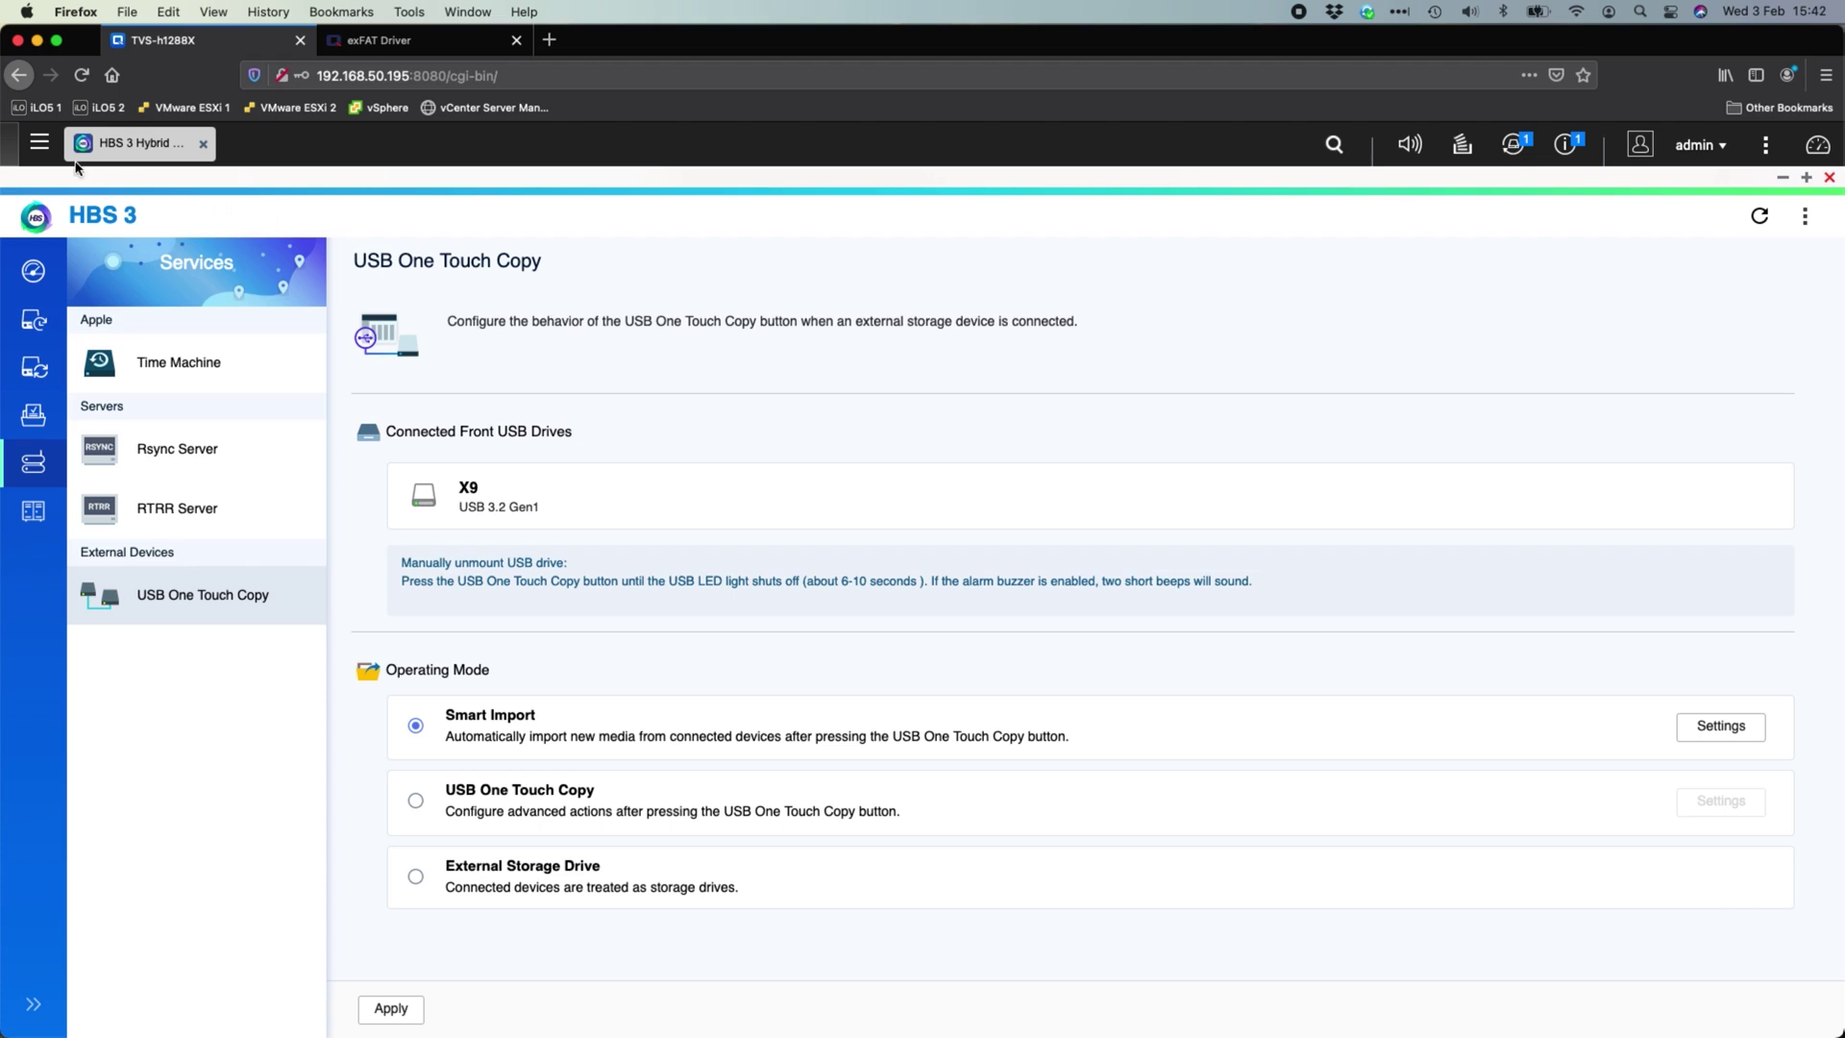
- Launch File Station, check Seagate10TB is empty, then open Public and right-click Jellyfish Test Files
left_click(40, 144)
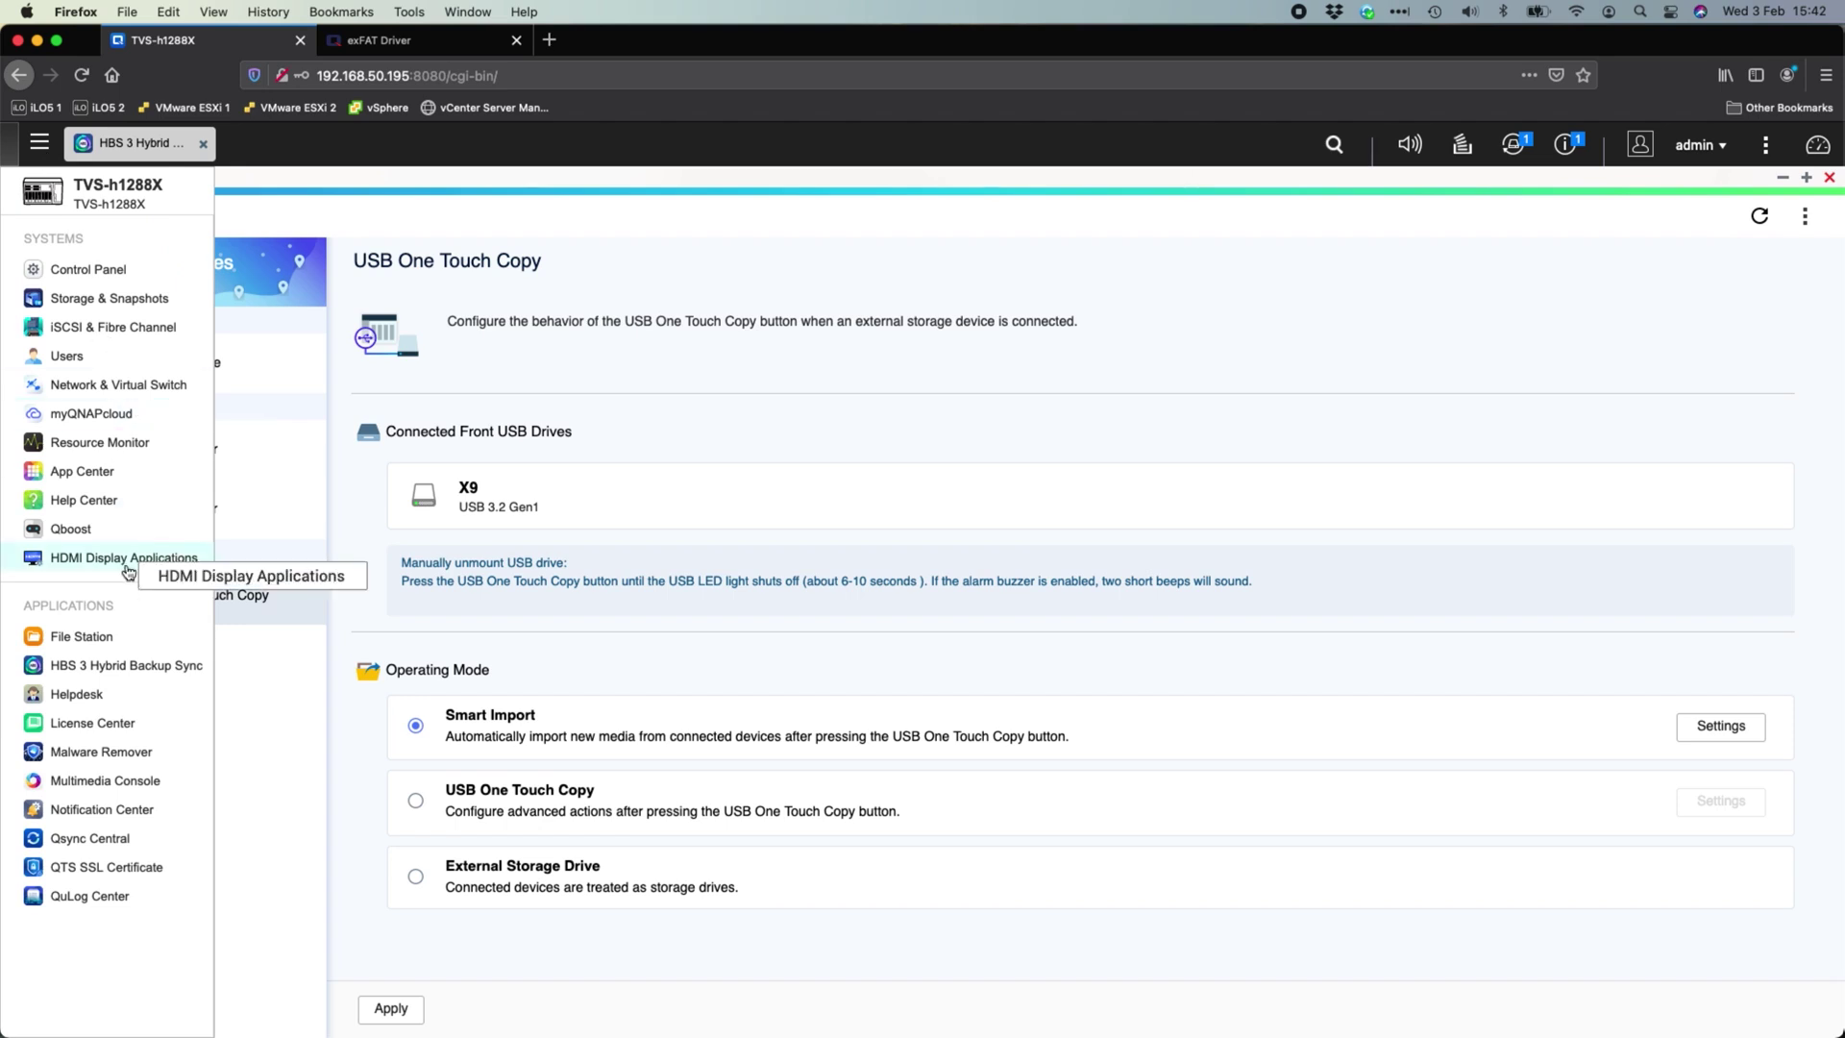
left_click(87, 636)
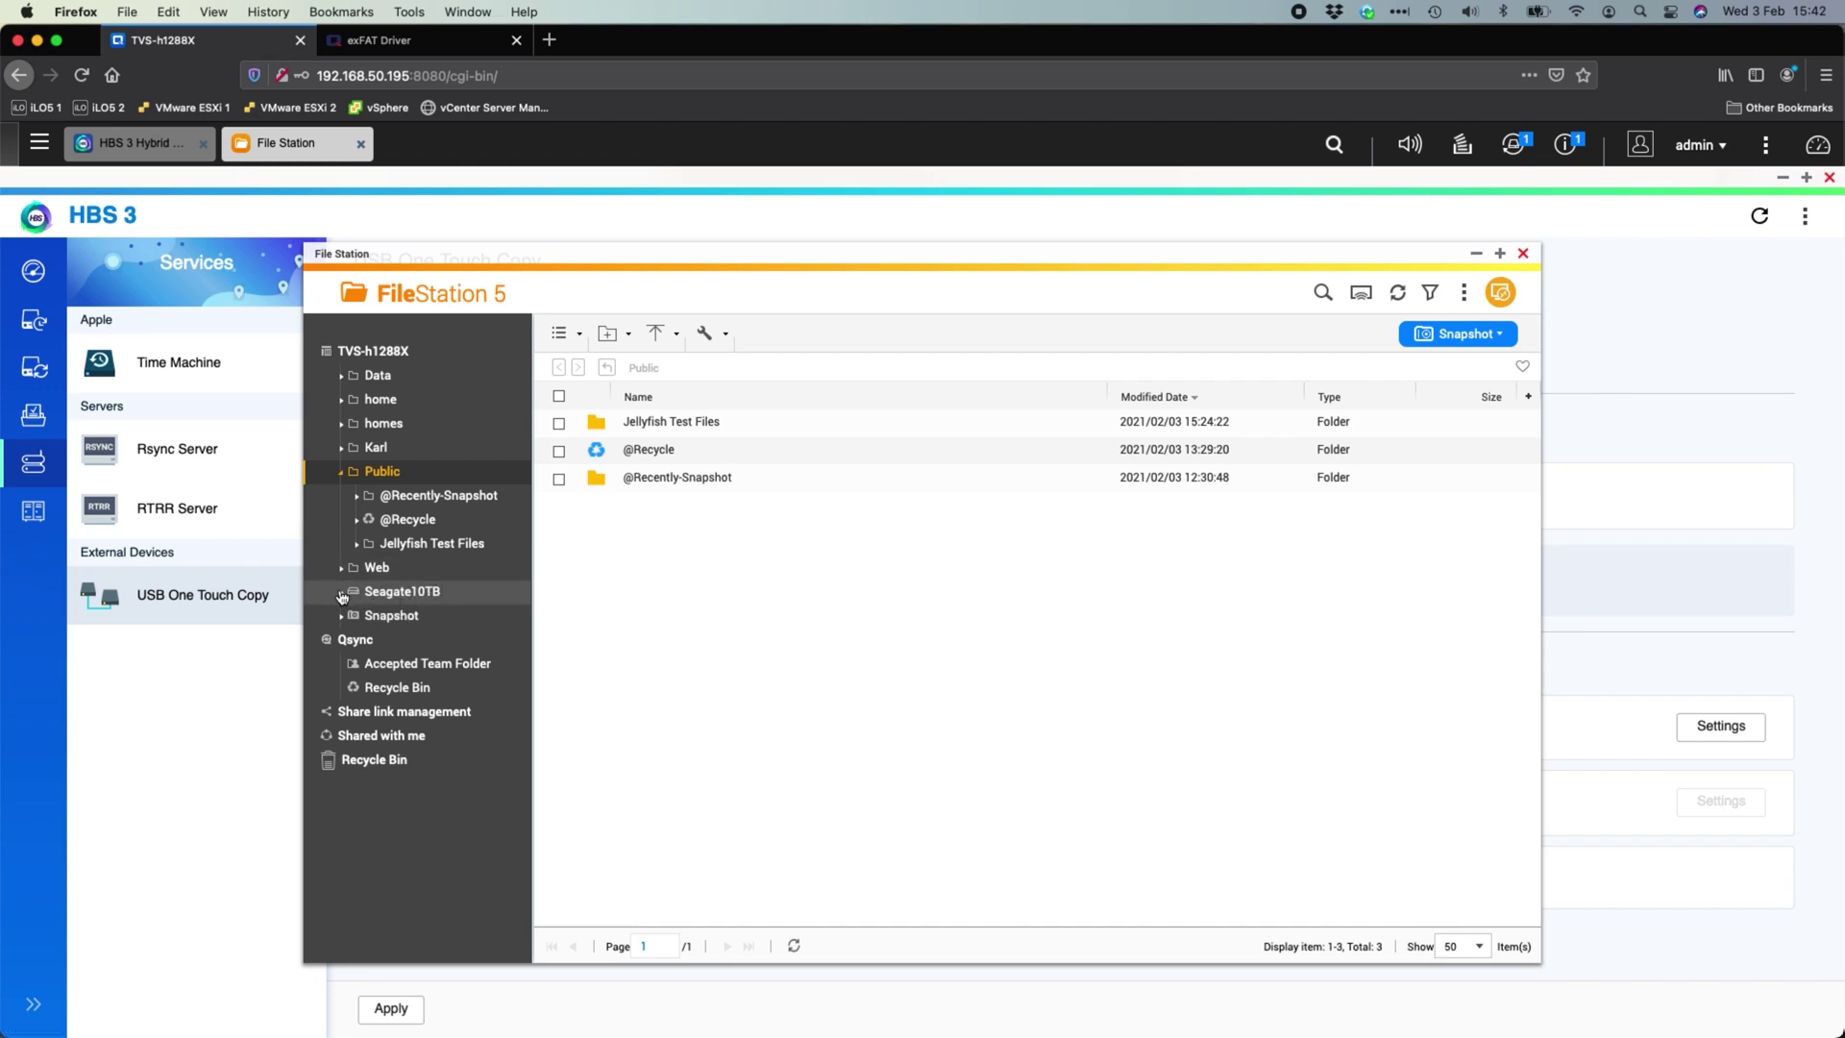
left_click(399, 593)
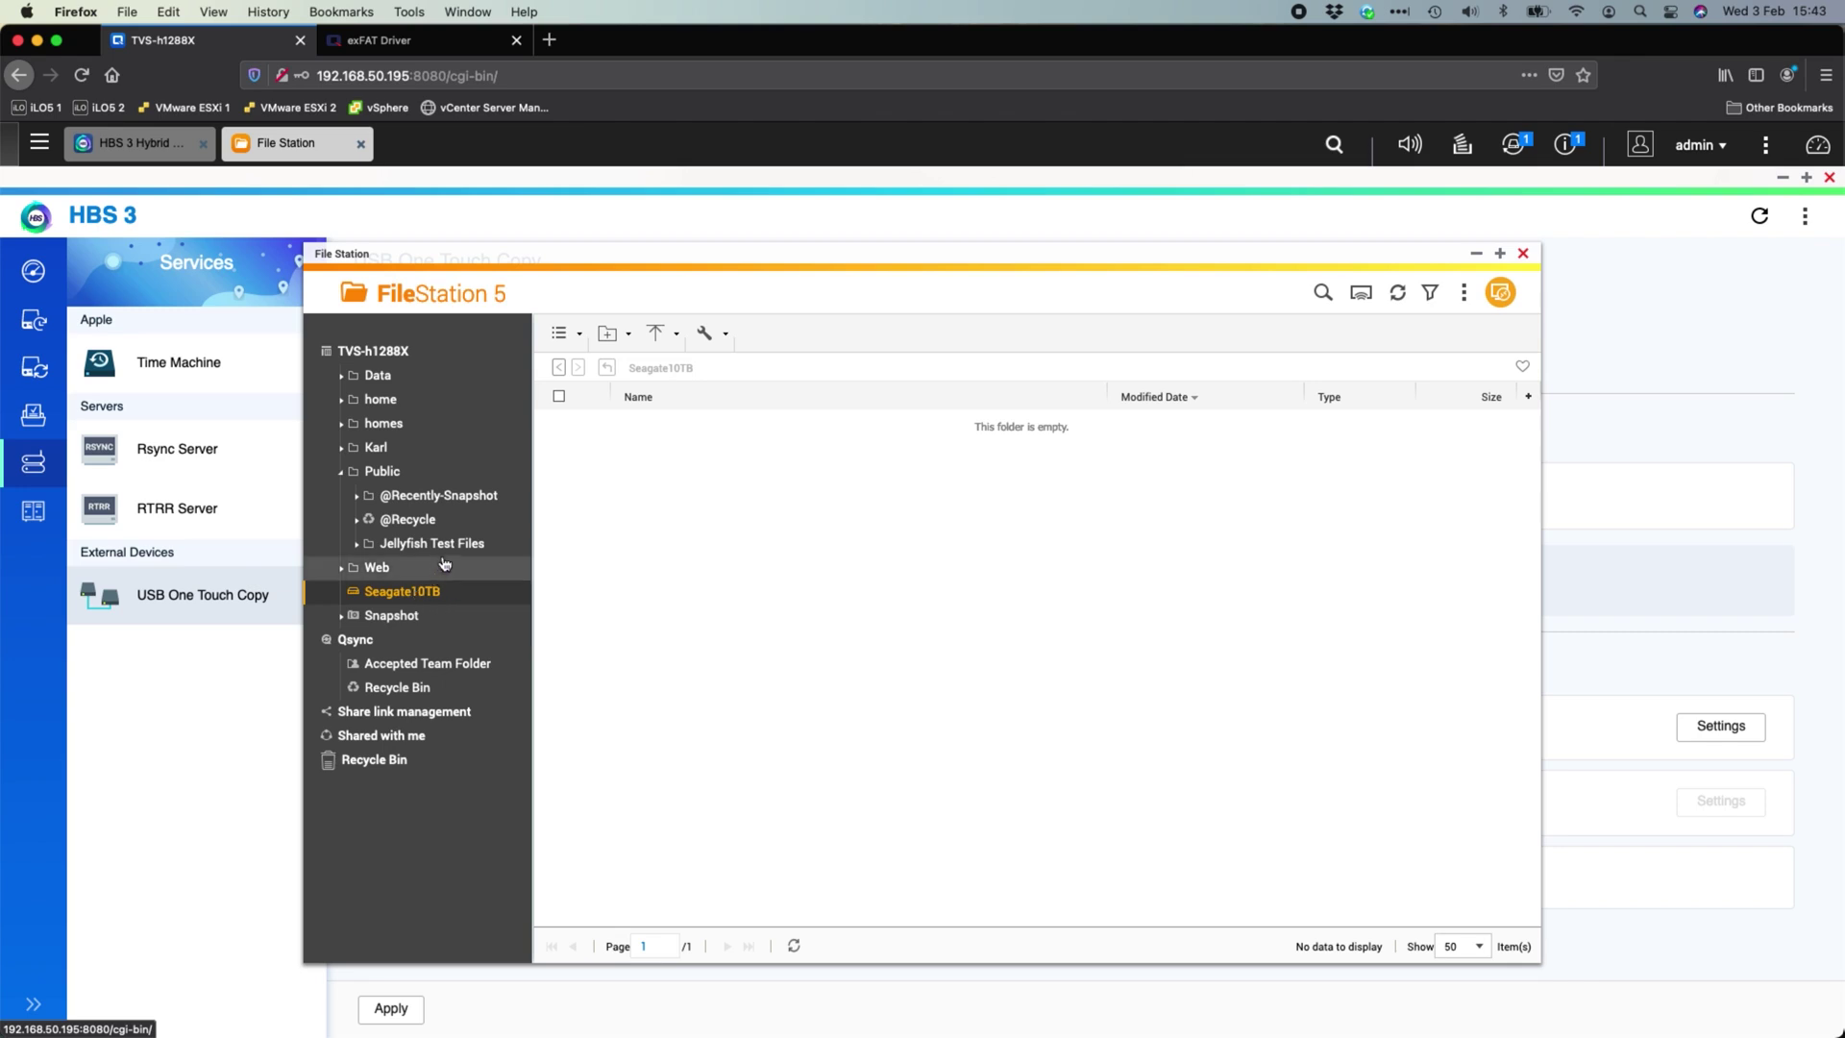
left_click(381, 471)
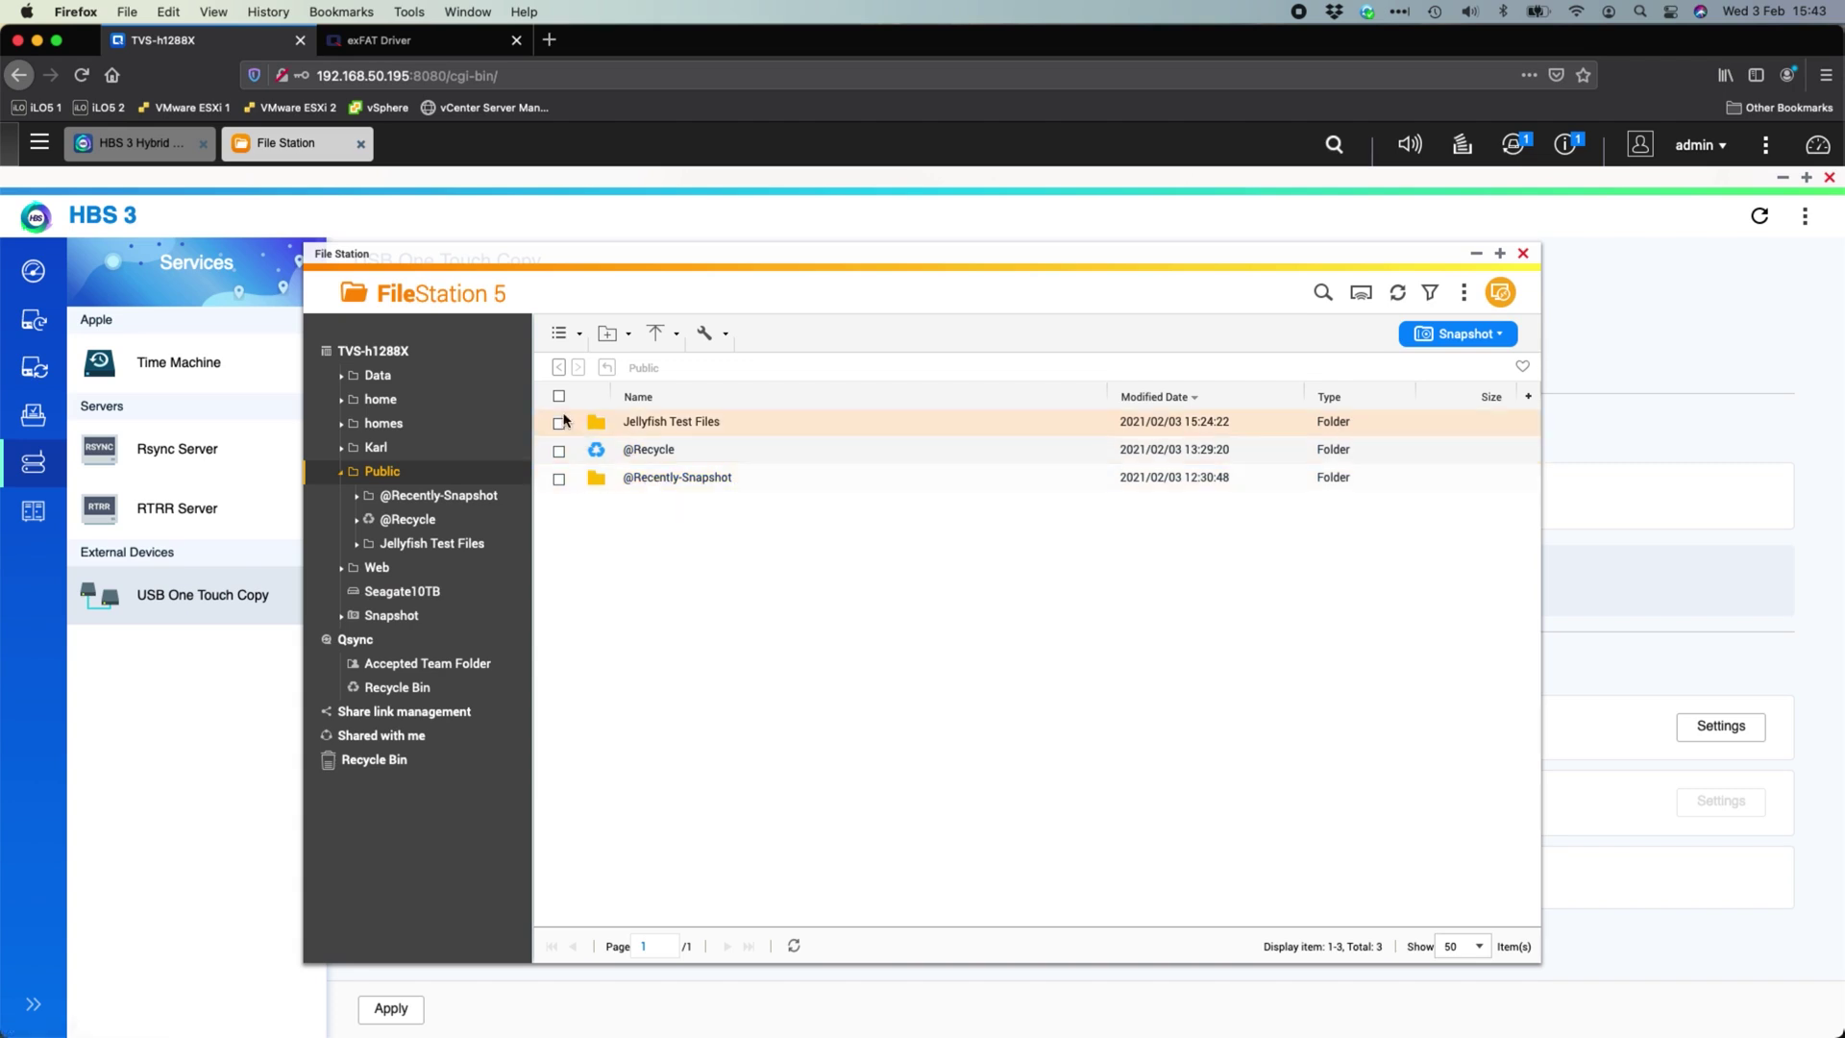
right_click(678, 423)
- Copy the Jellyfish Test Files folder to Seagate10TB and check the background copy progress
mouse_move(823, 643)
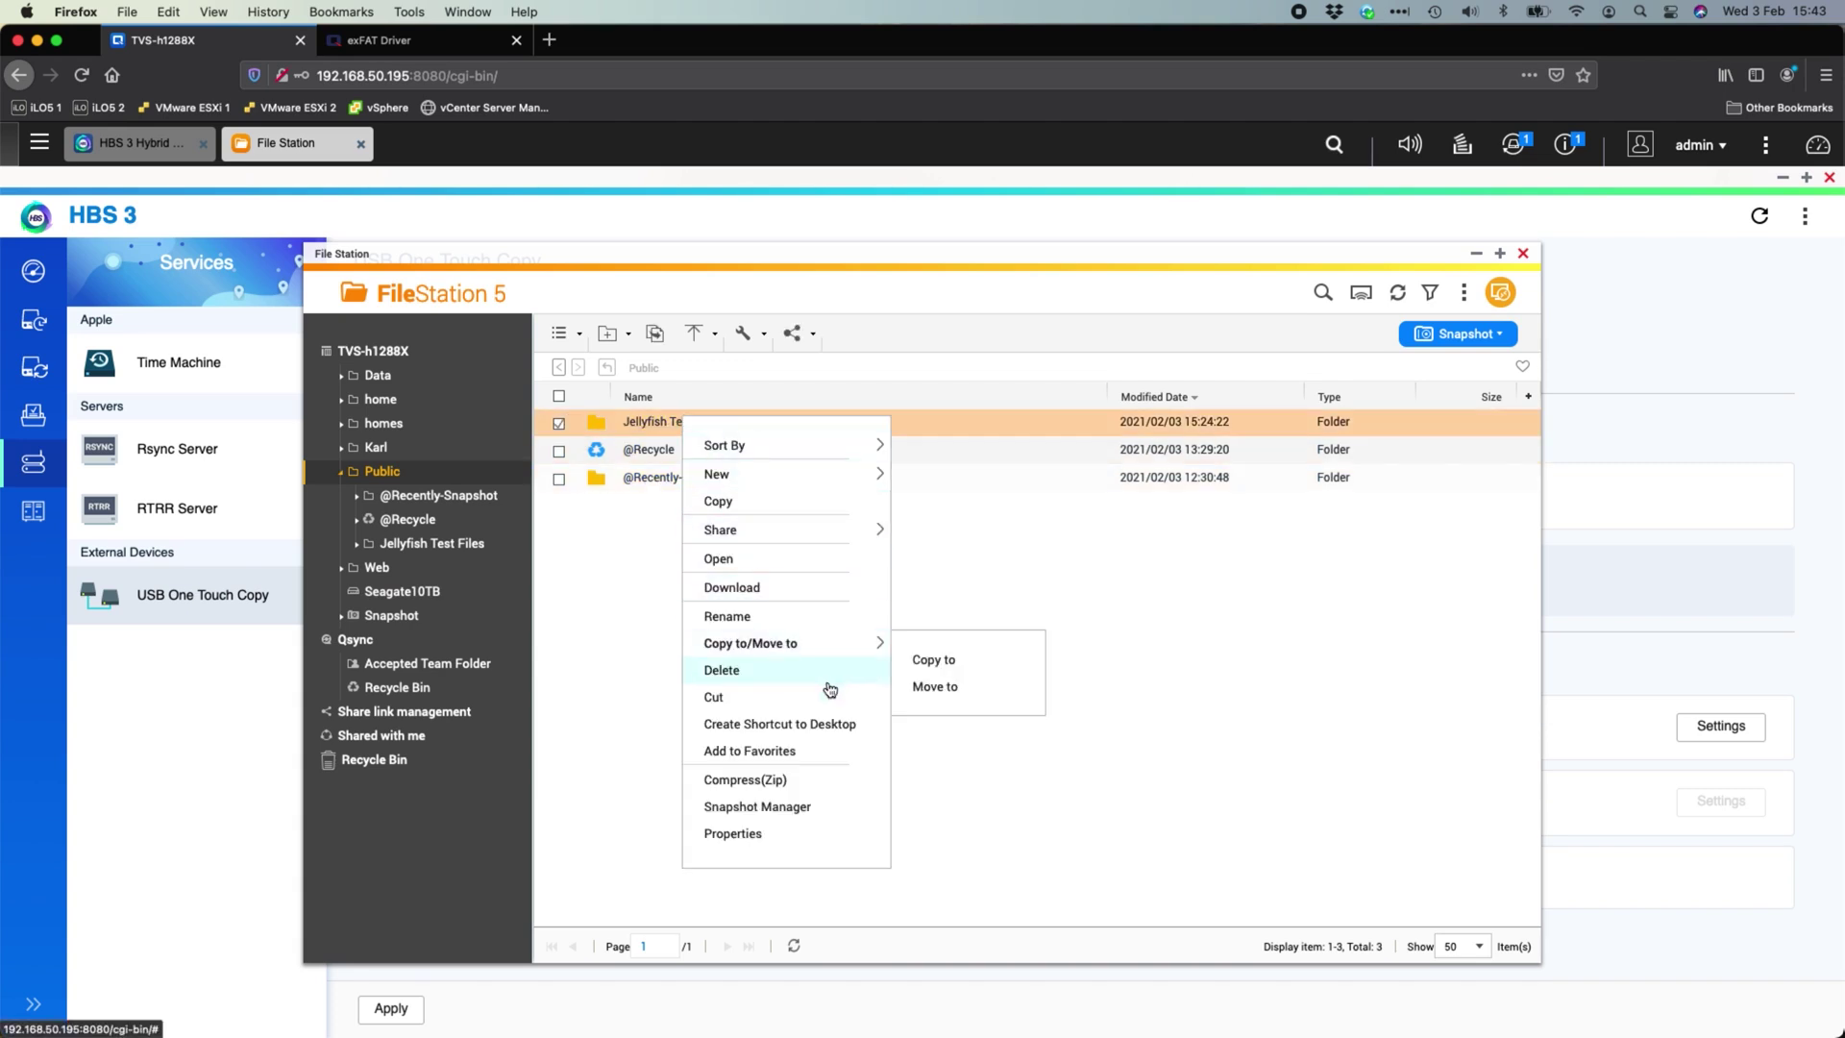
left_click(956, 664)
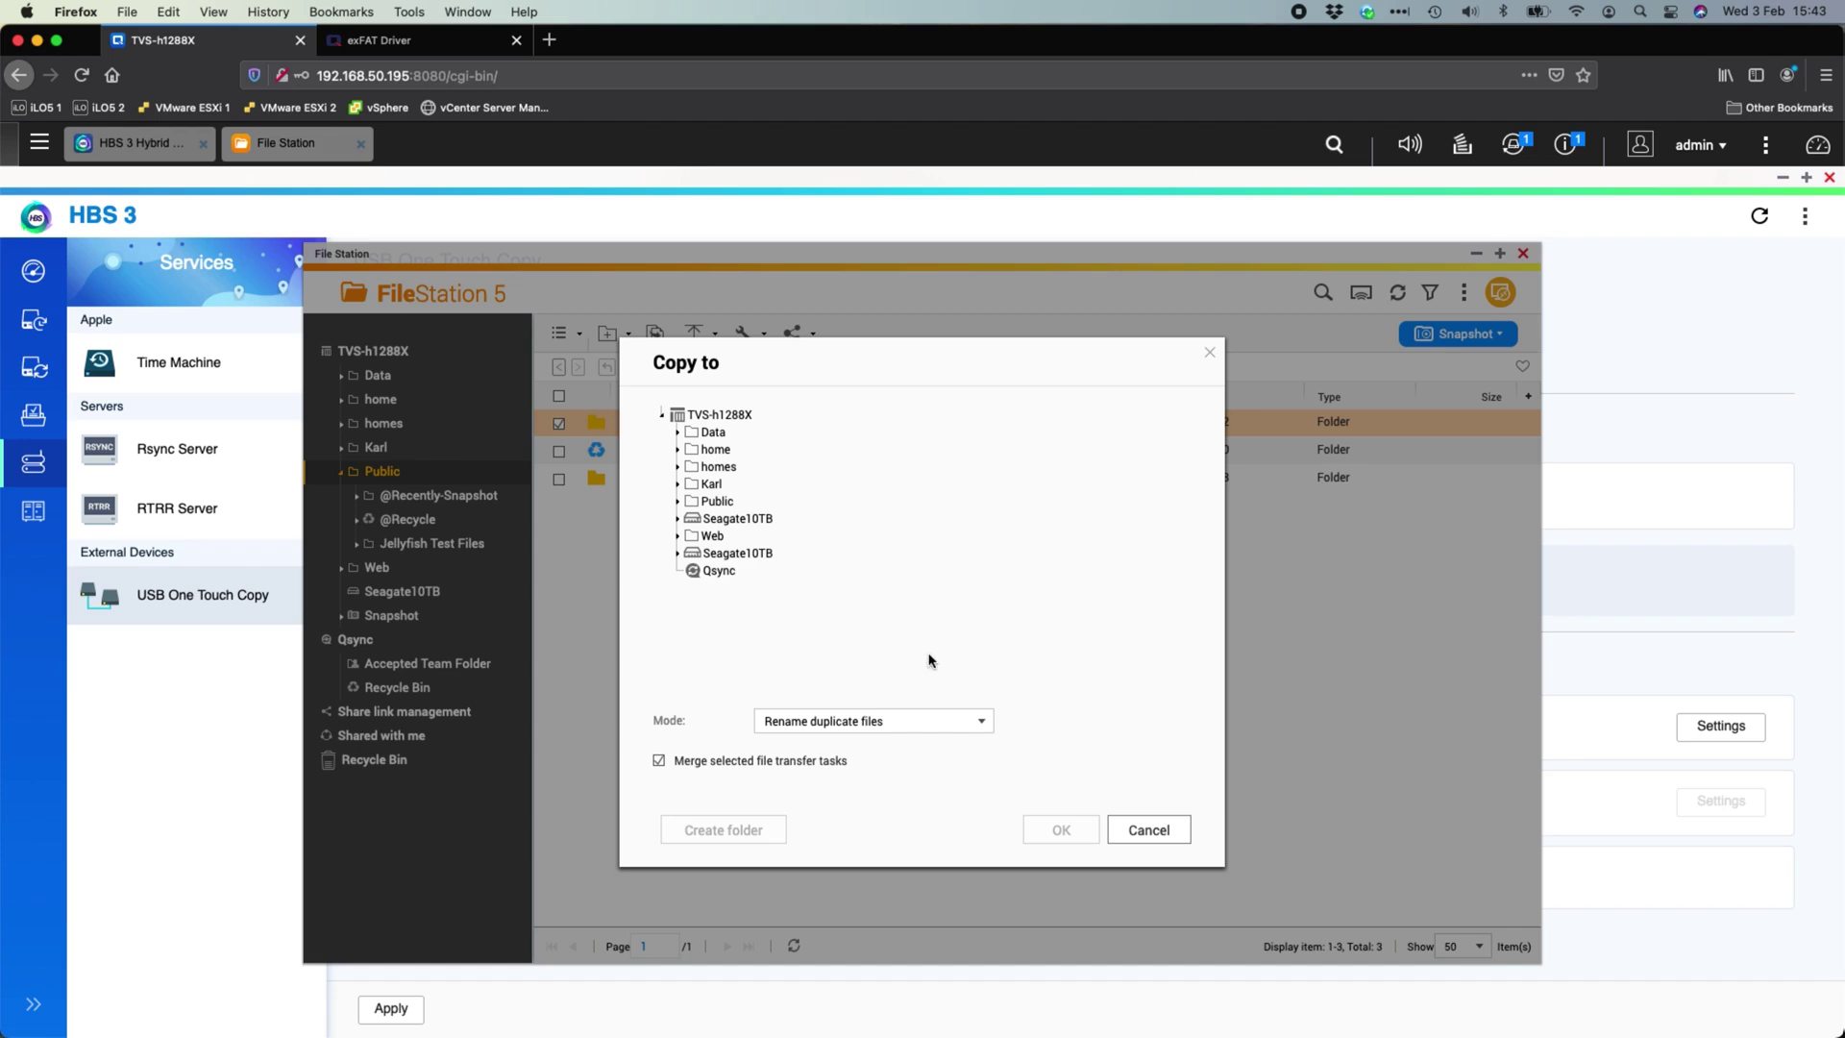
left_click(759, 554)
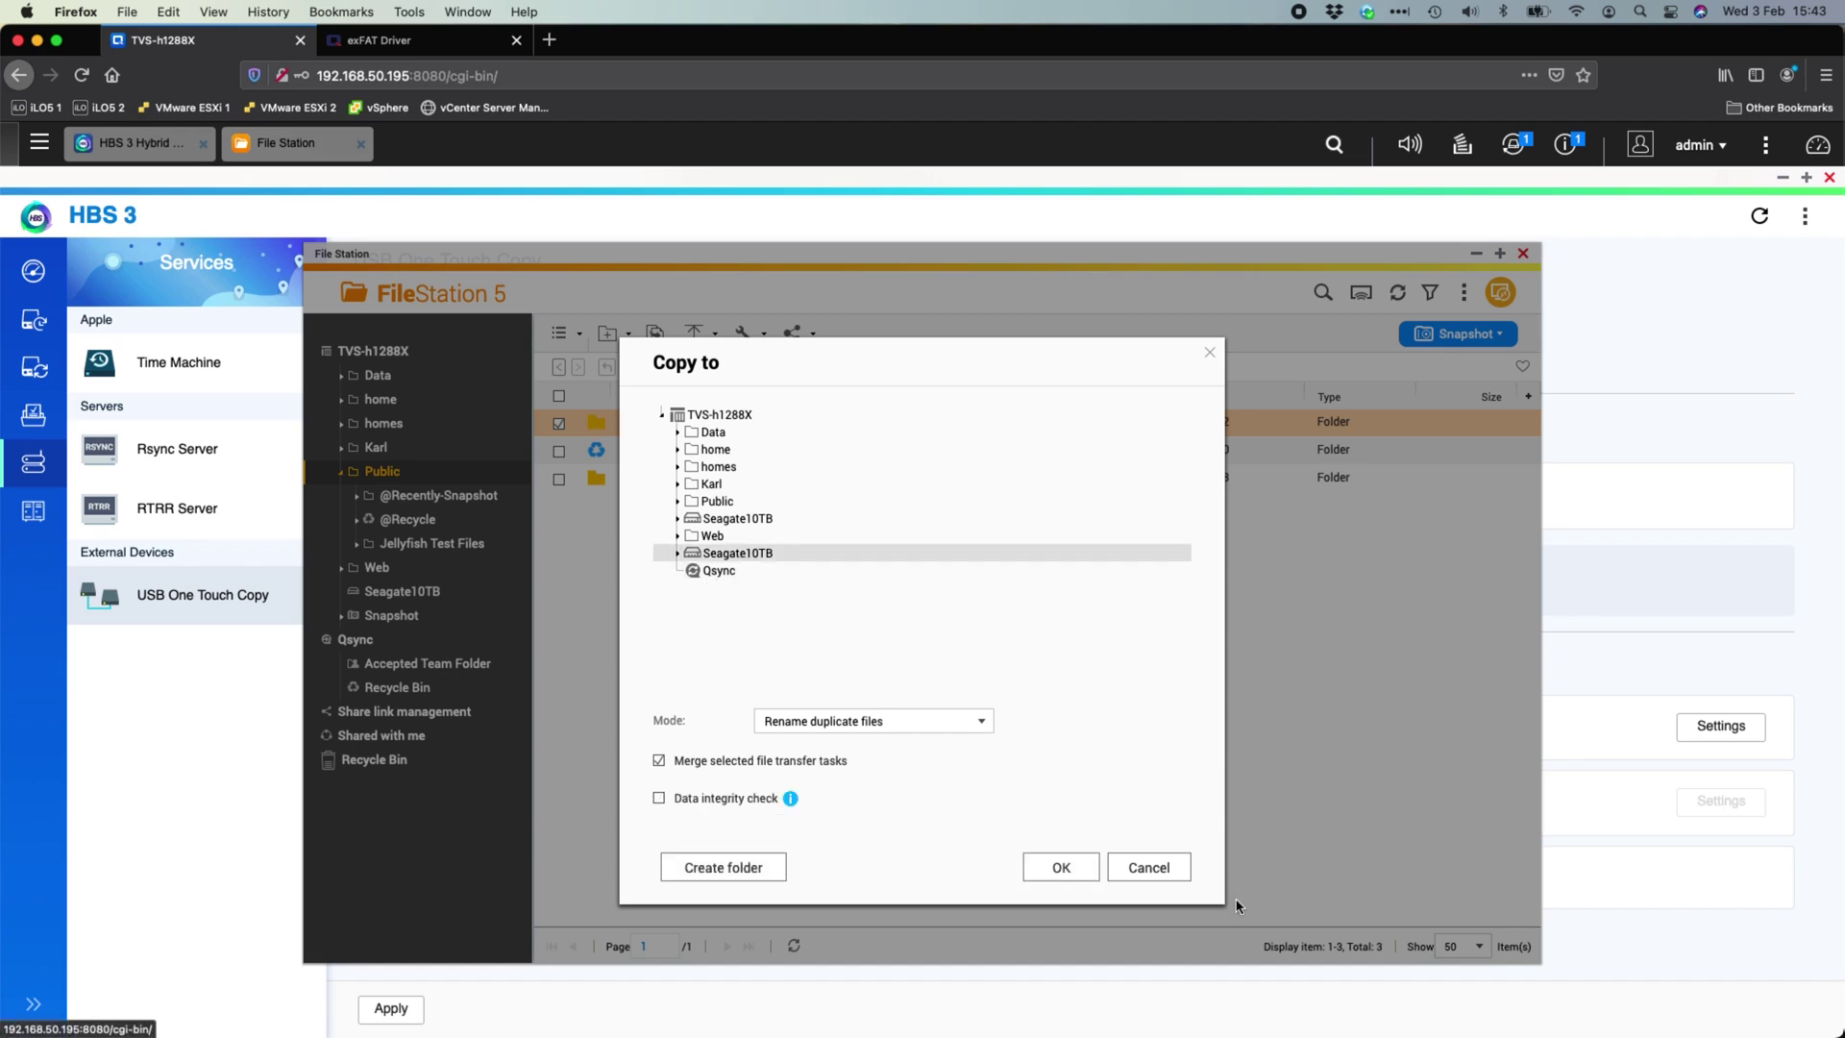
left_click(1042, 874)
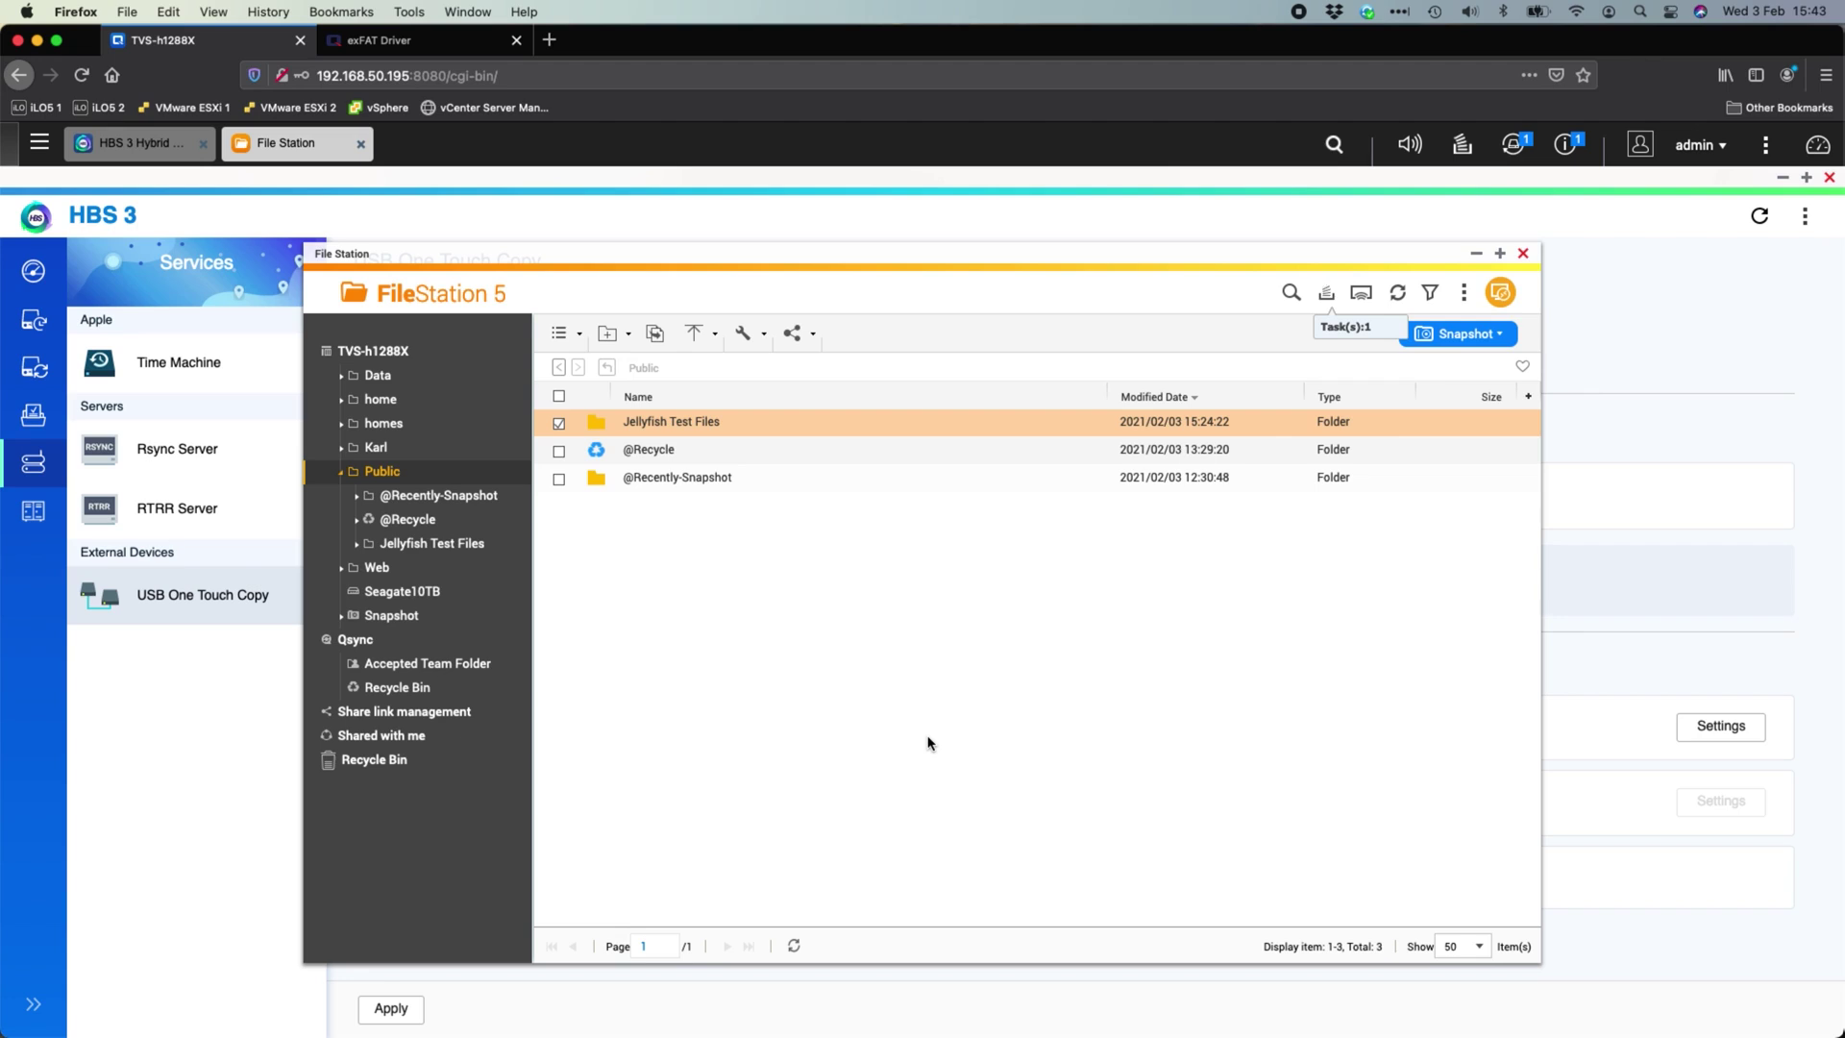
left_click(1328, 293)
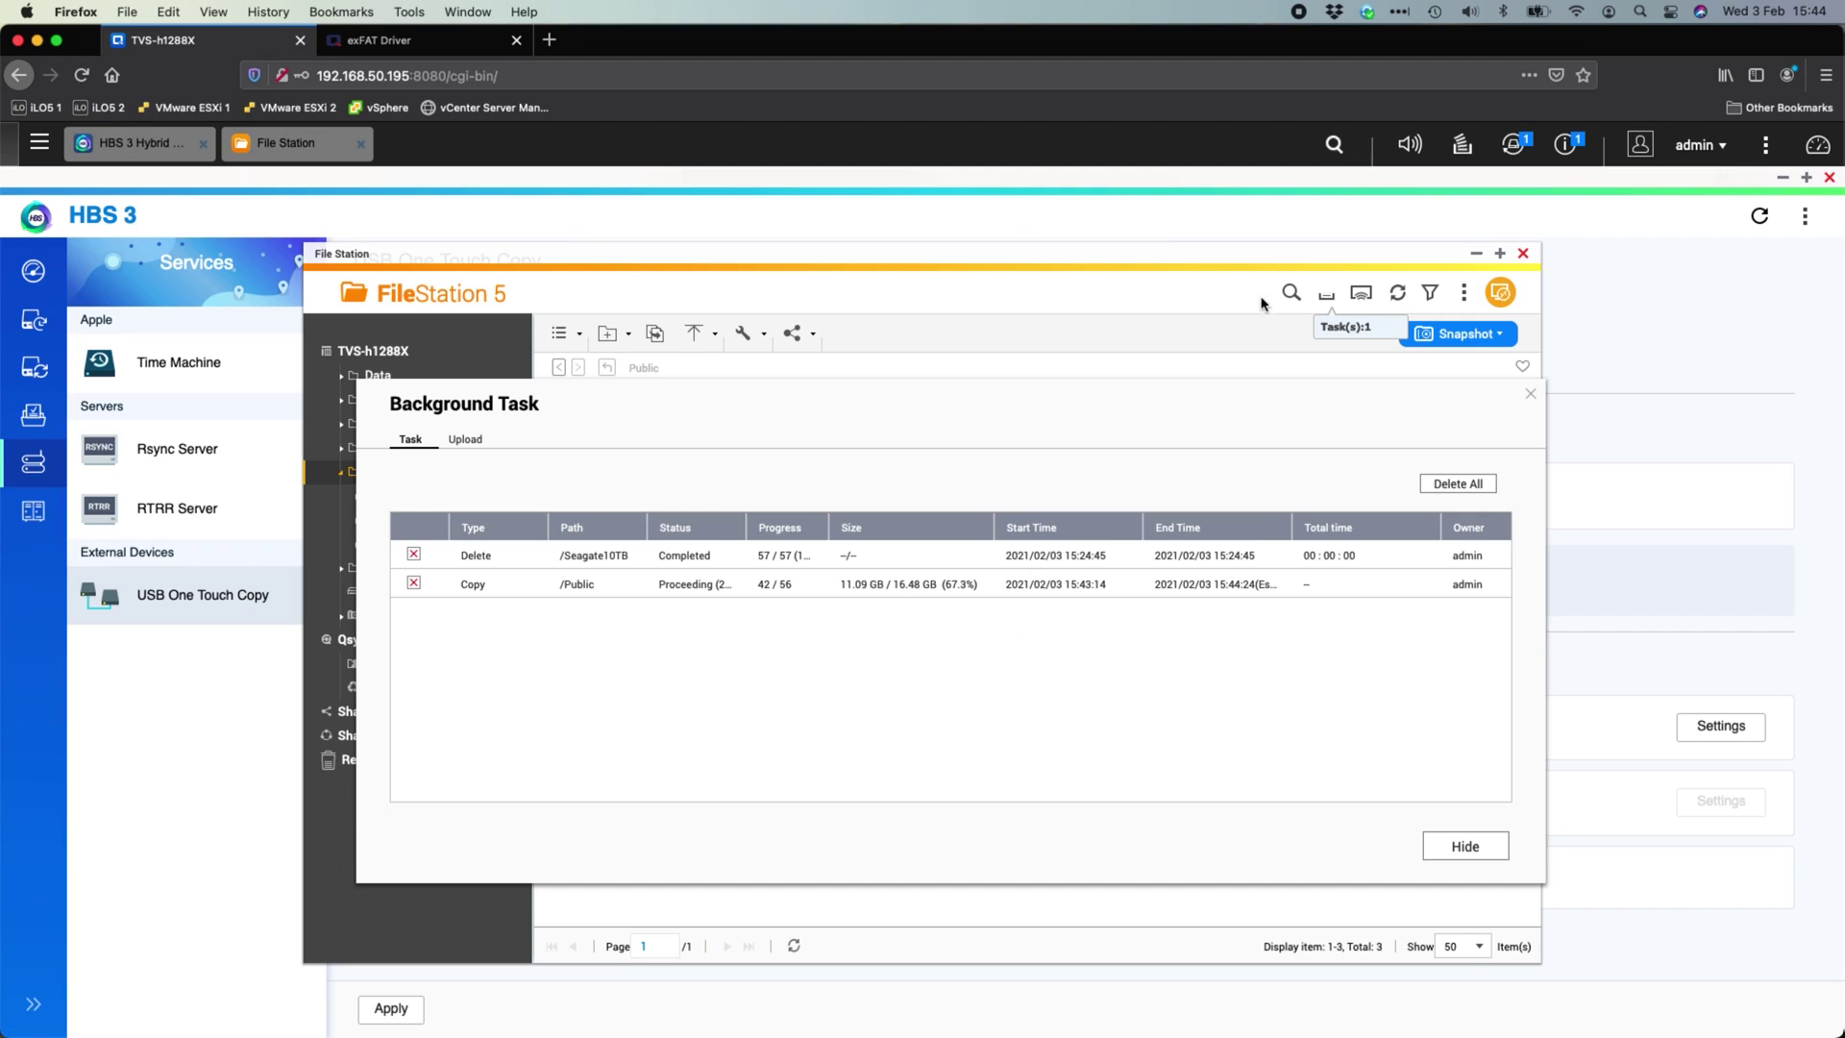
- Open the External Device menu and choose the eject option for the external USB drive
left_click(1514, 146)
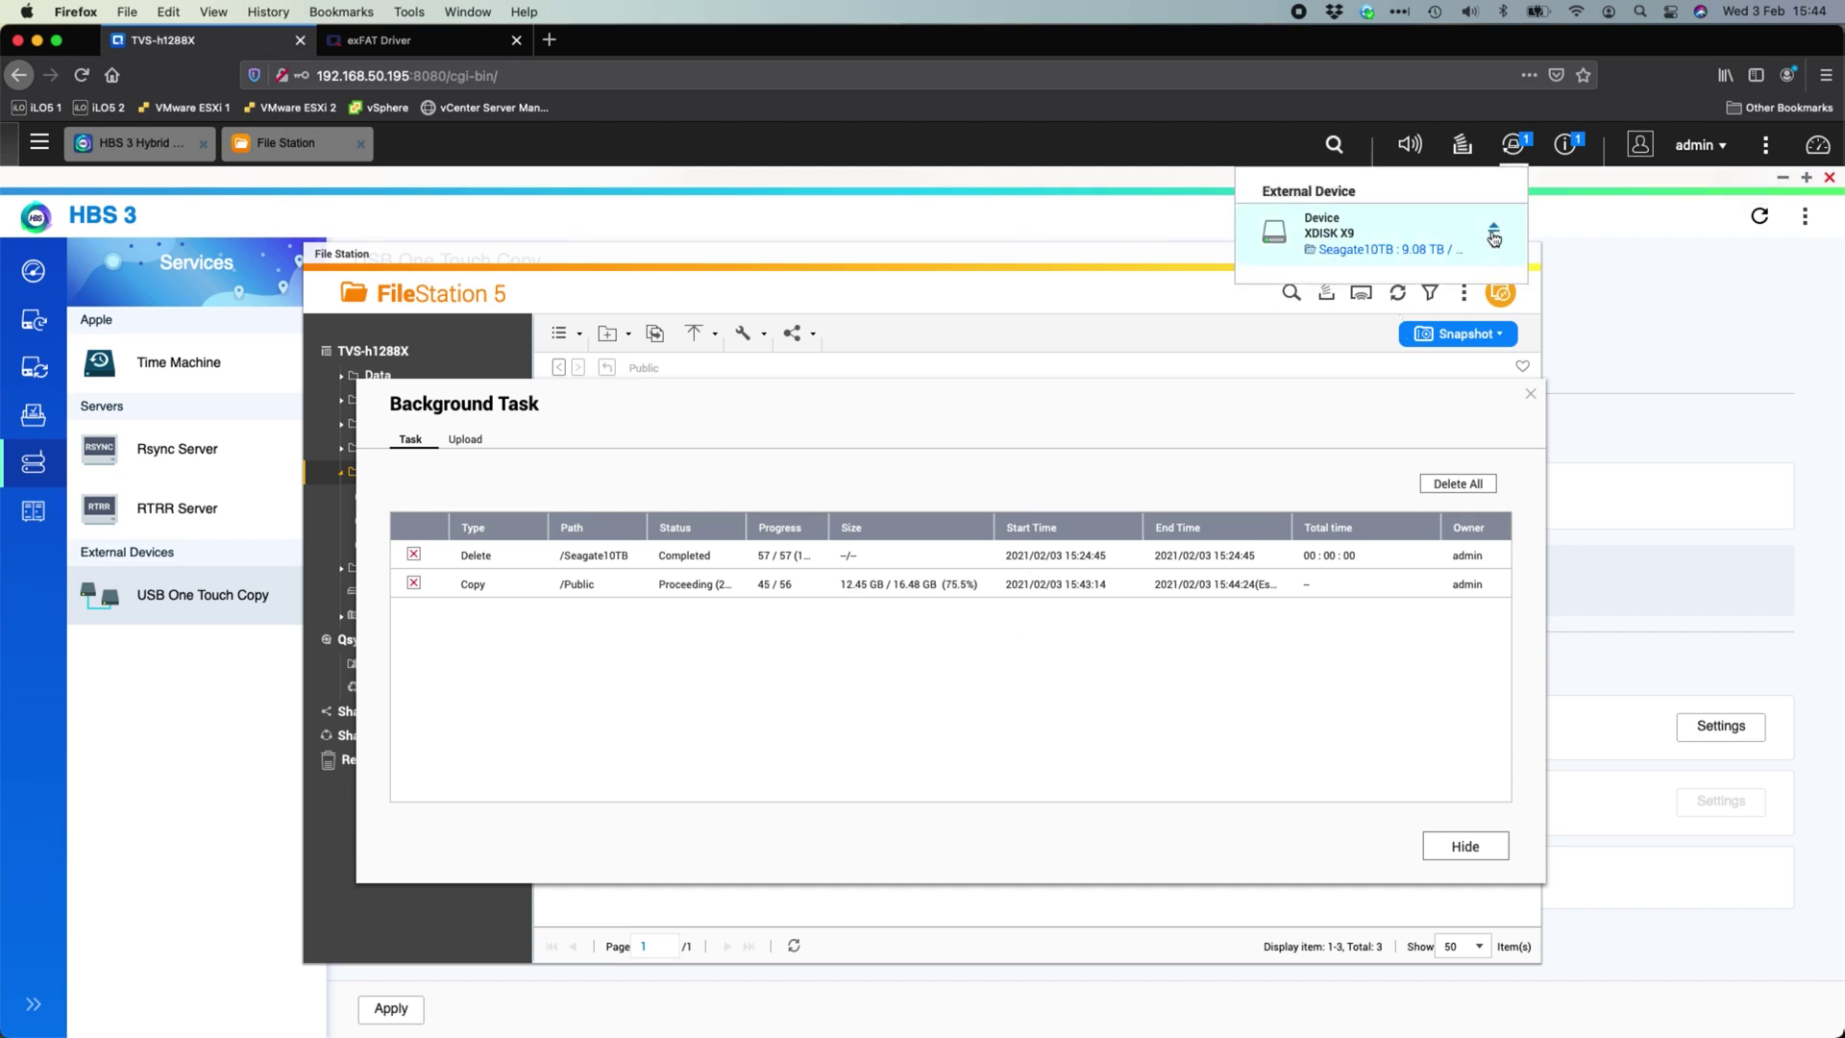
left_click(1494, 231)
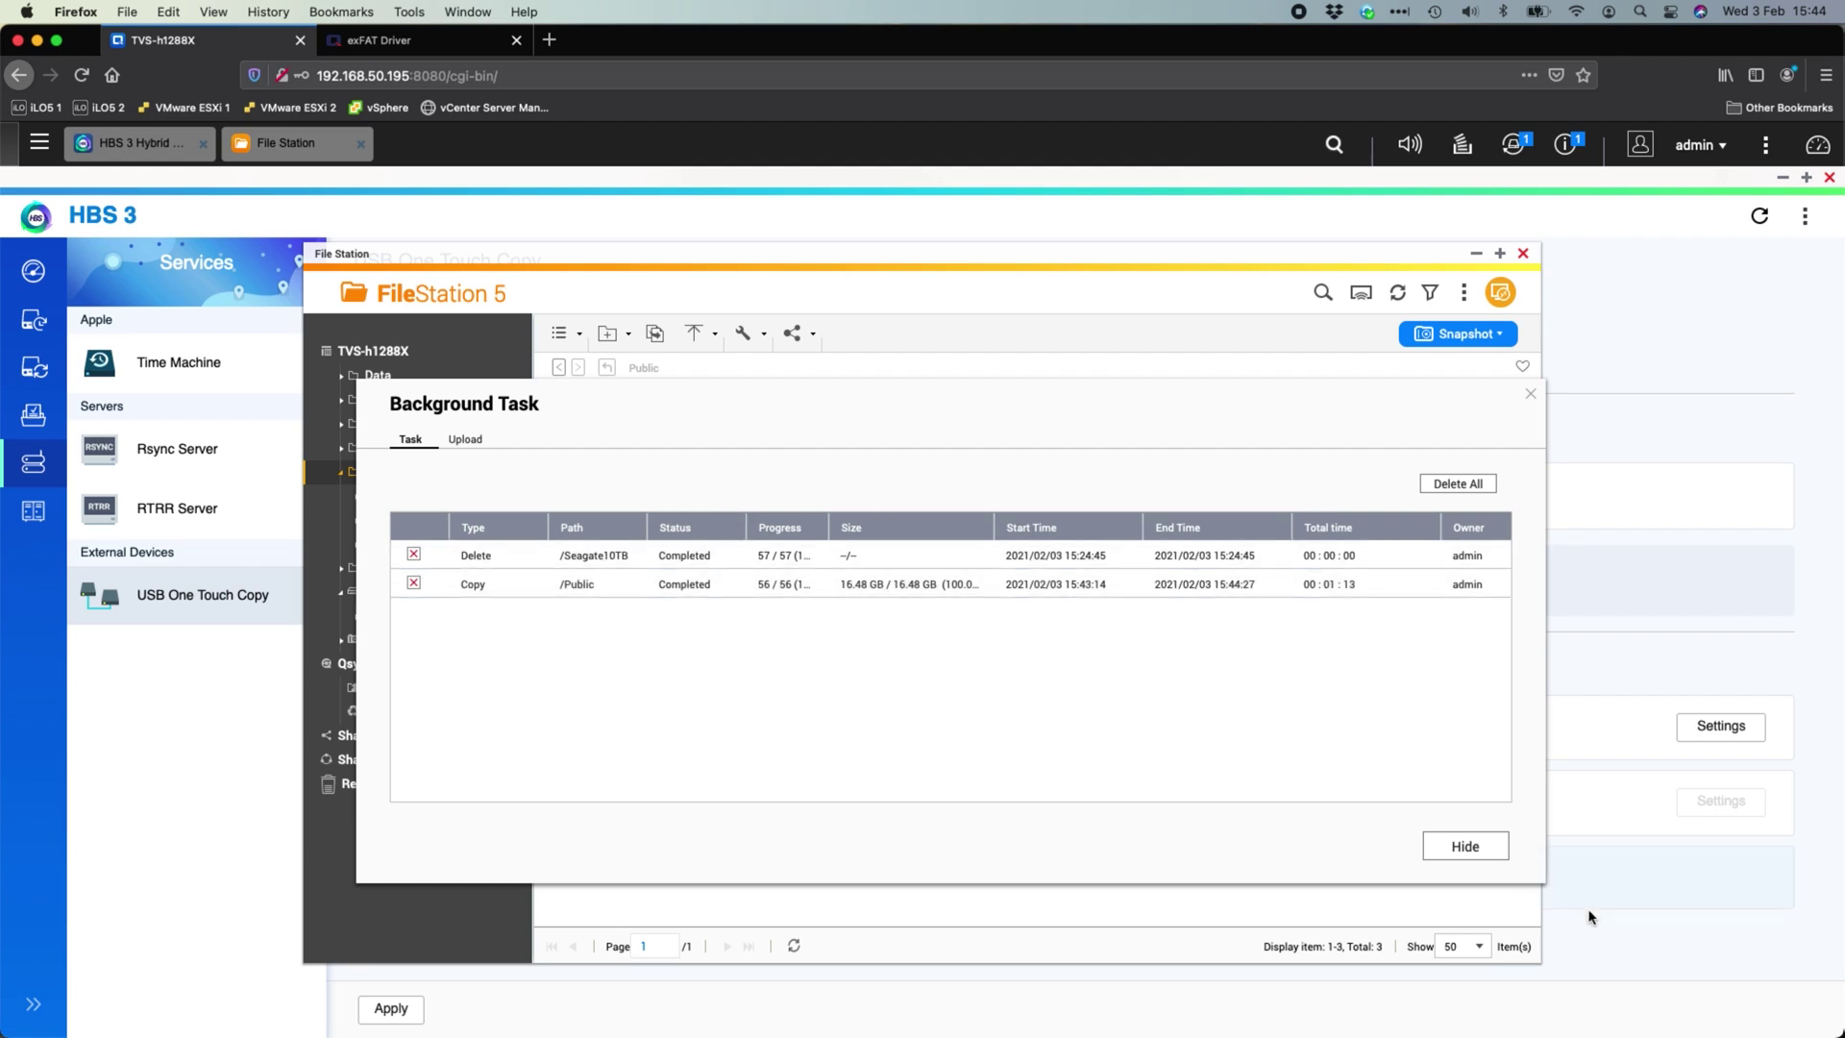
- Hide the background task list and open Seagate10TB/Jellyfish Test Files with its 56 MKV files
left_click(1465, 846)
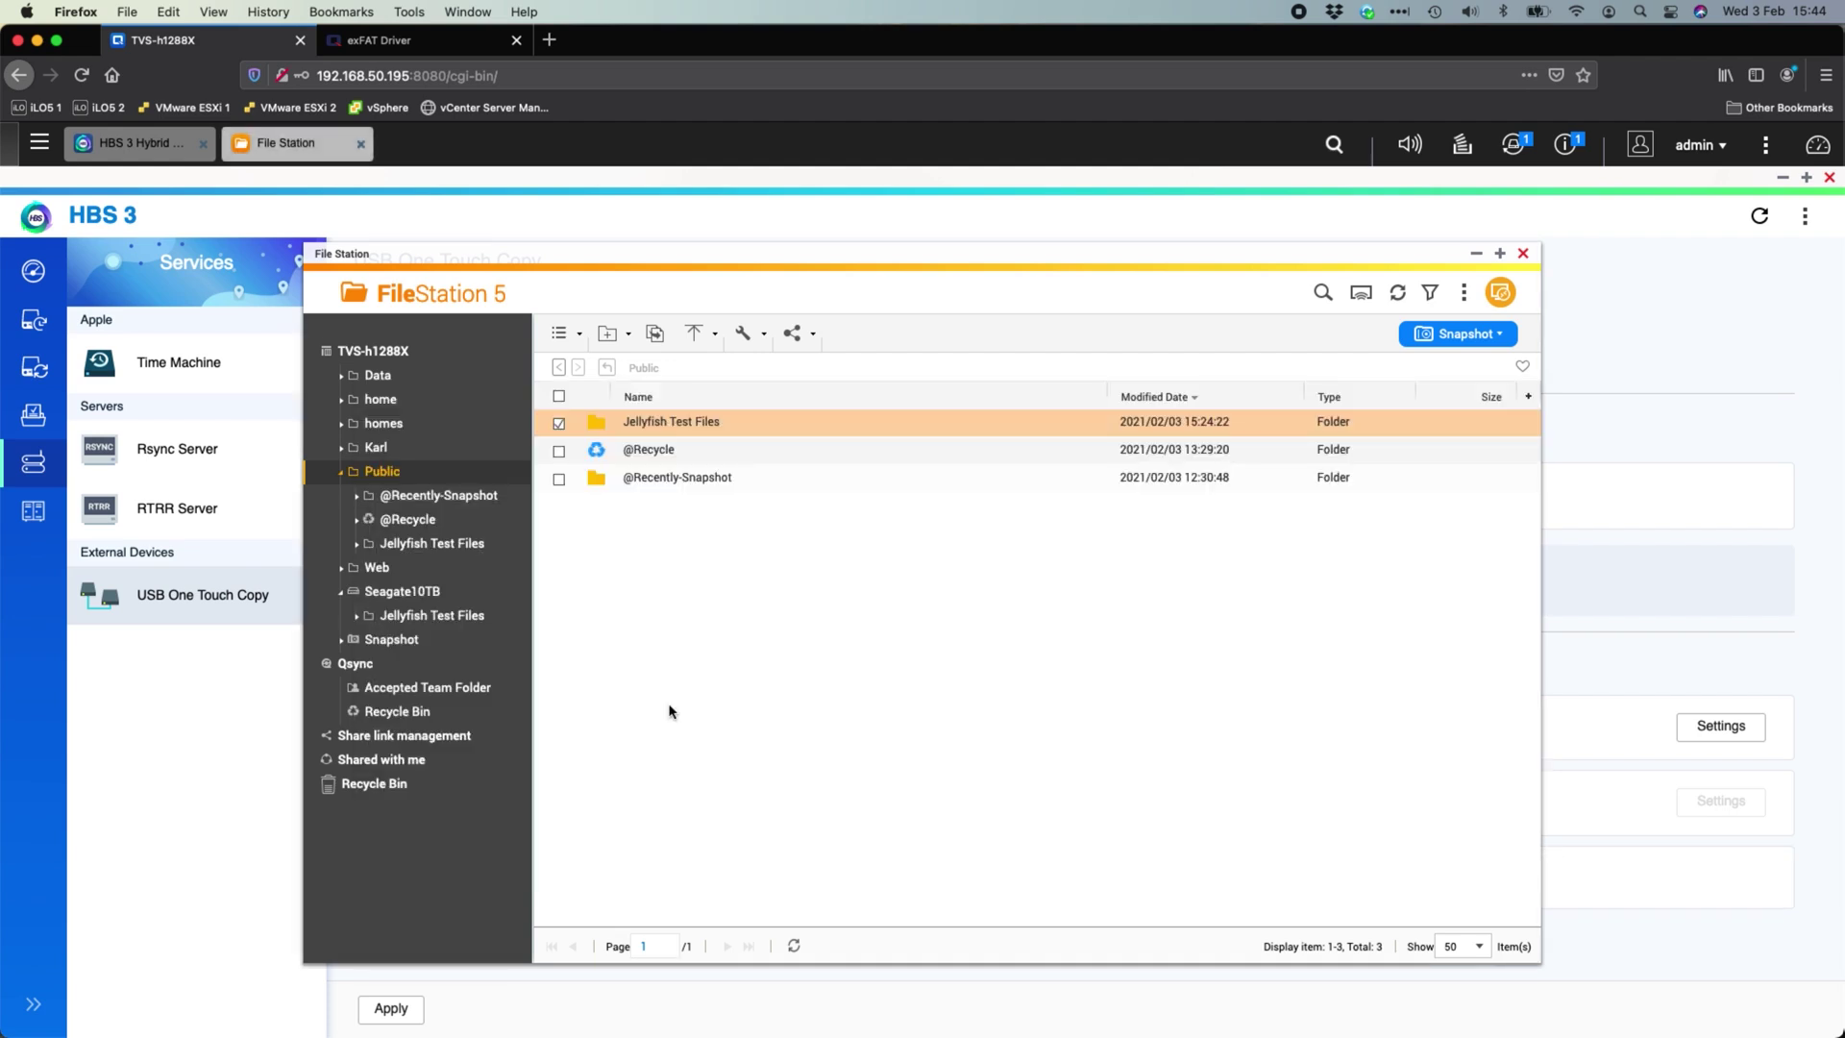
left_click(459, 617)
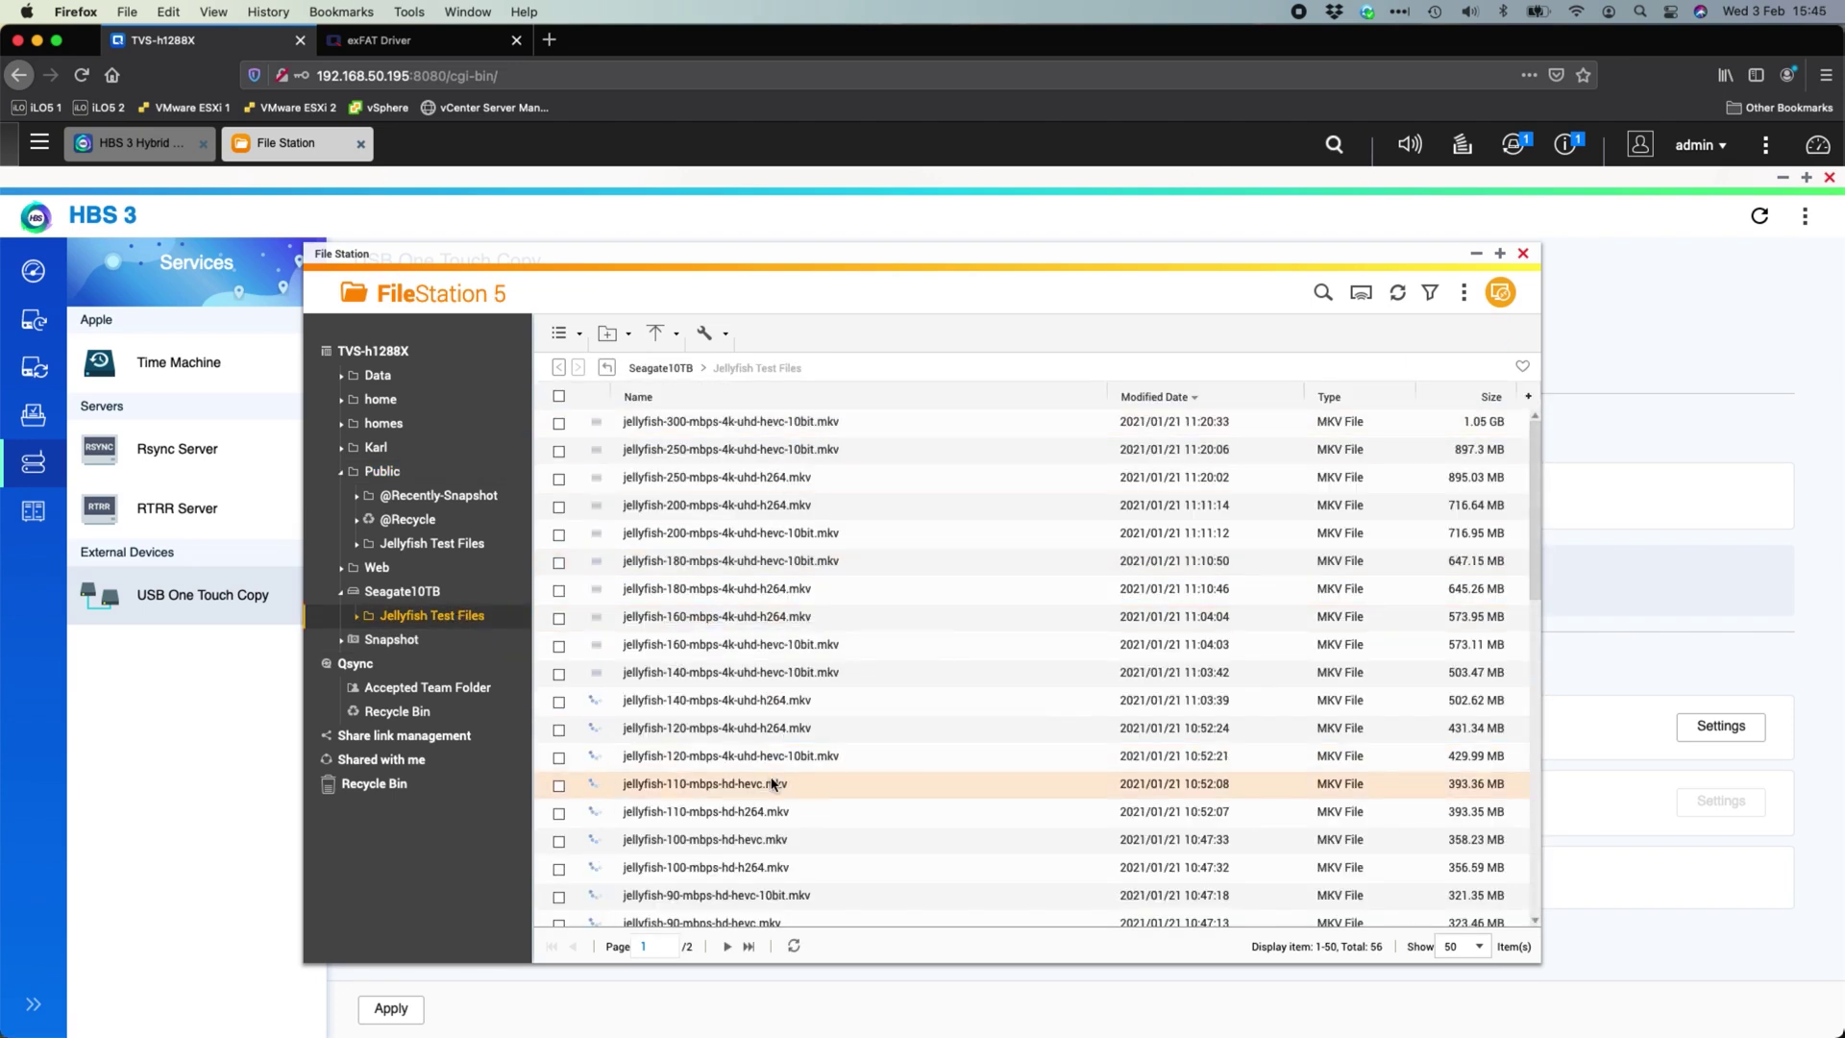